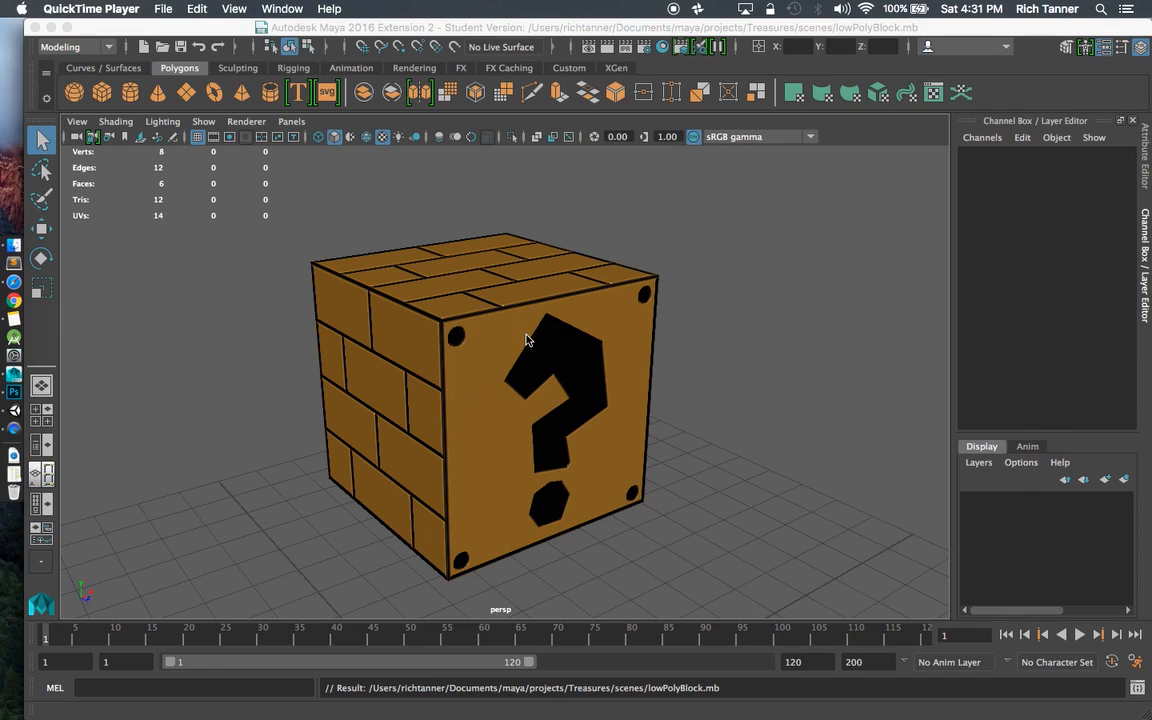
Set the current project to the Tacos folder.
mouse_move(543, 342)
left_mouse_down()
mouse_move(447, 257)
mouse_move(437, 309)
mouse_move(810, 324)
mouse_move(823, 247)
mouse_move(728, 242)
mouse_move(526, 331)
mouse_move(522, 352)
left_mouse_up()
scroll(521, 353, "up", 3)
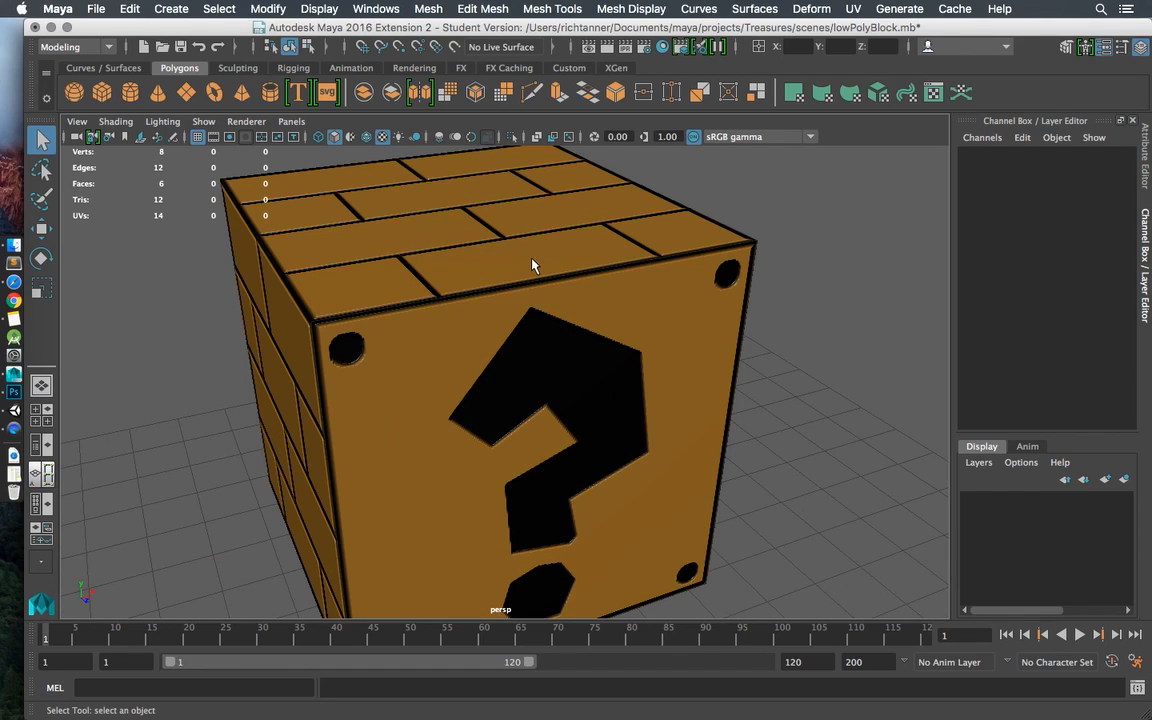
left_click(96, 9)
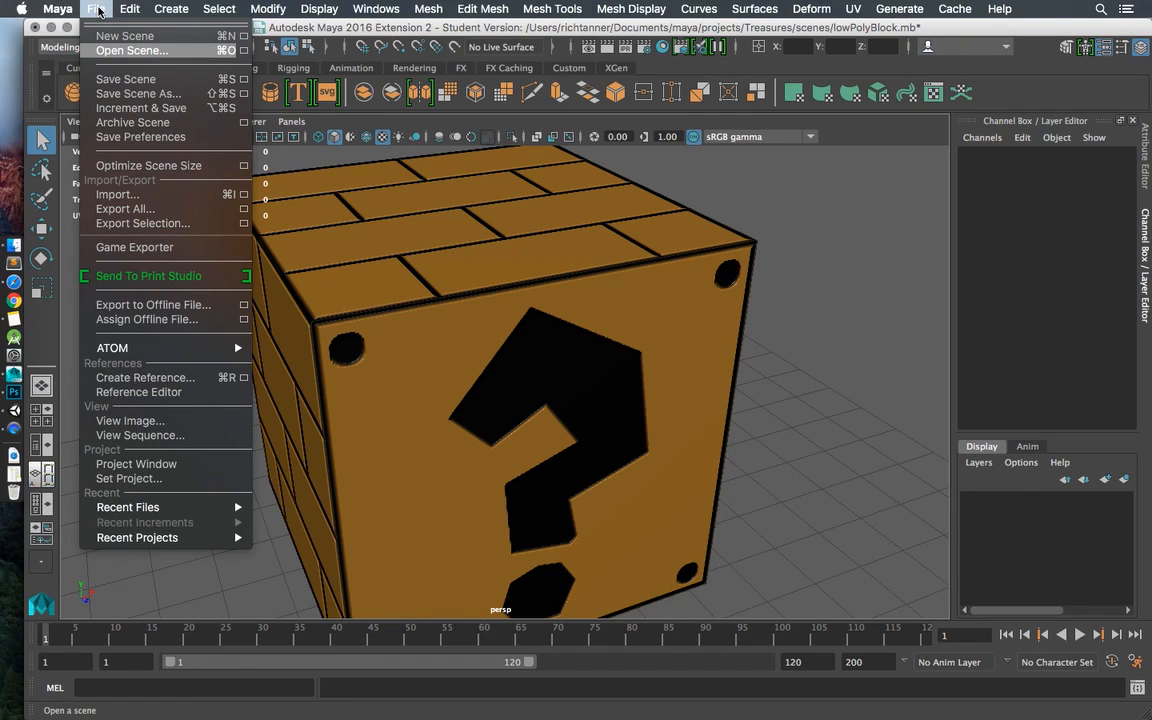
left_click(127, 480)
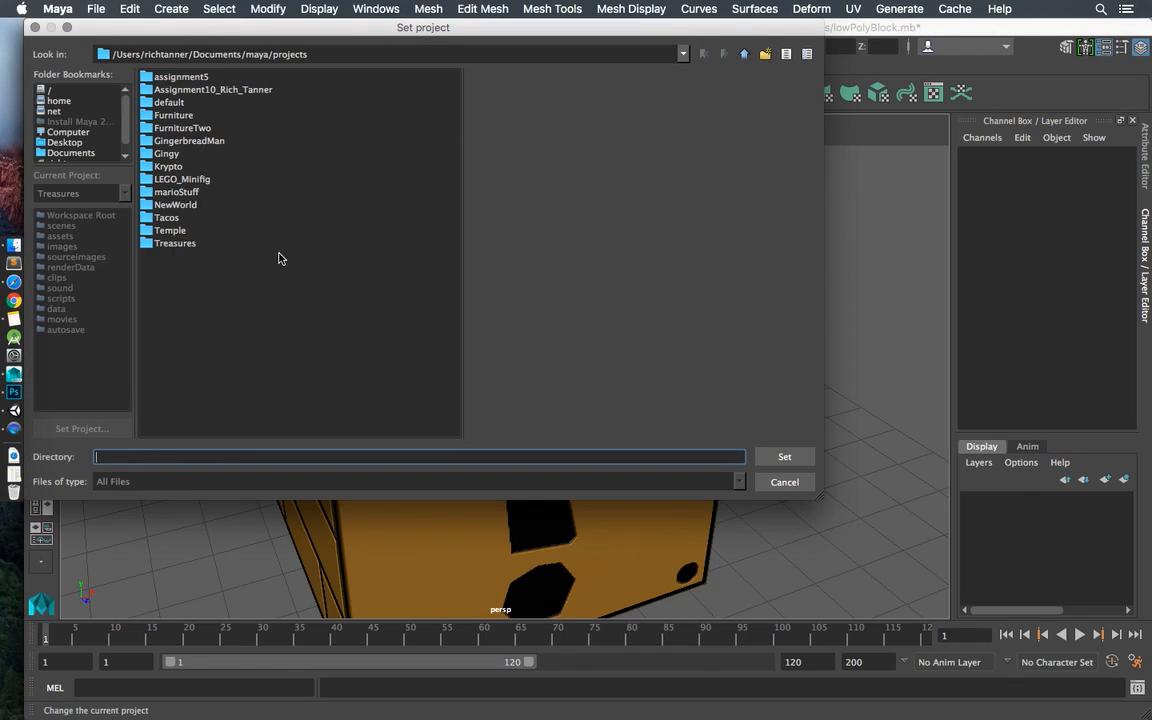
left_click(166, 218)
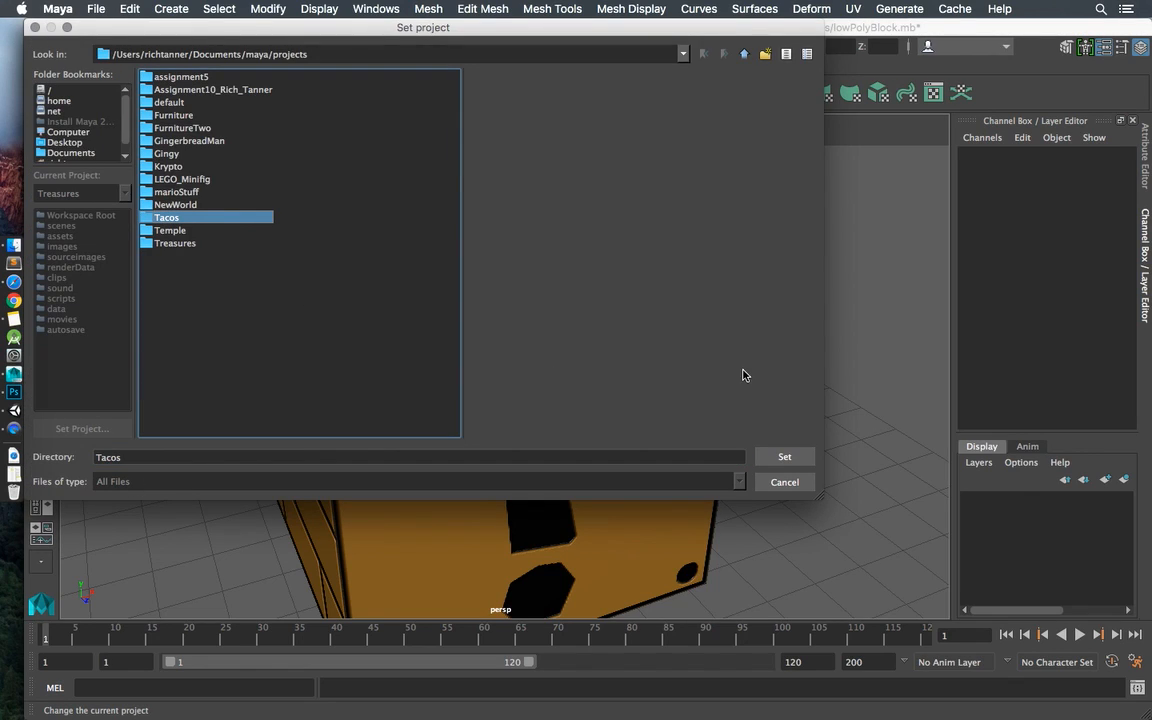
left_click(781, 459)
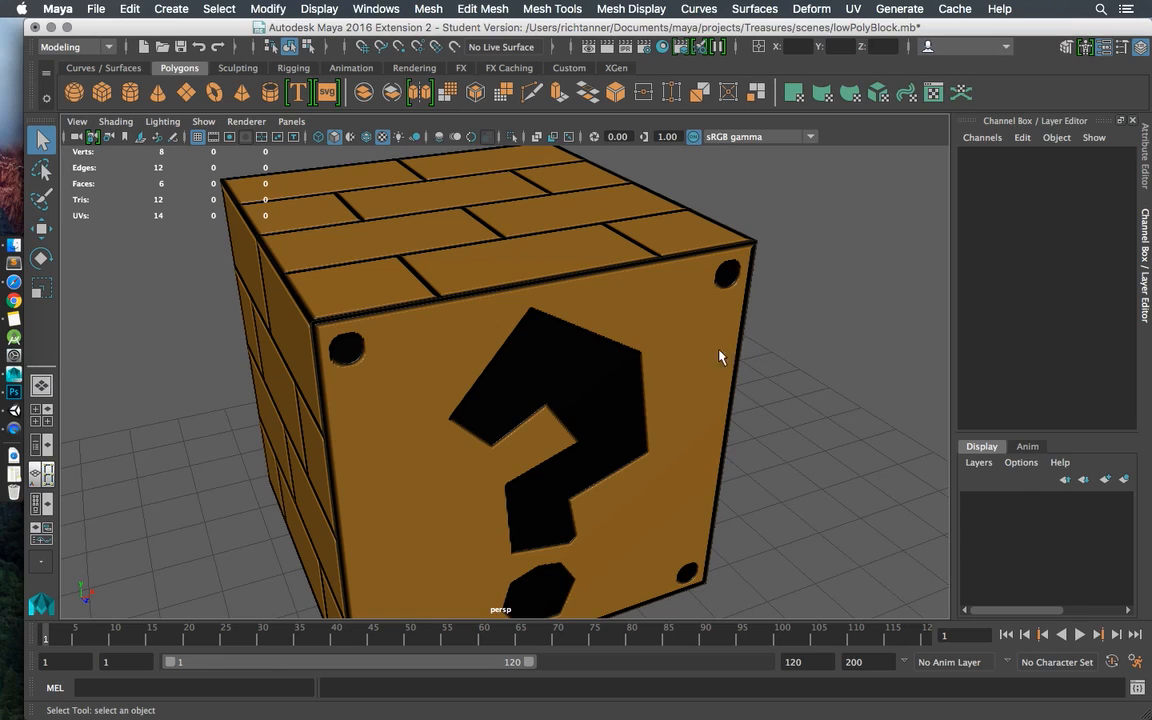
Open the scene taco.mb from the Tacos project without saving the changes to lowPolyBlock.mb.
left_click(94, 10)
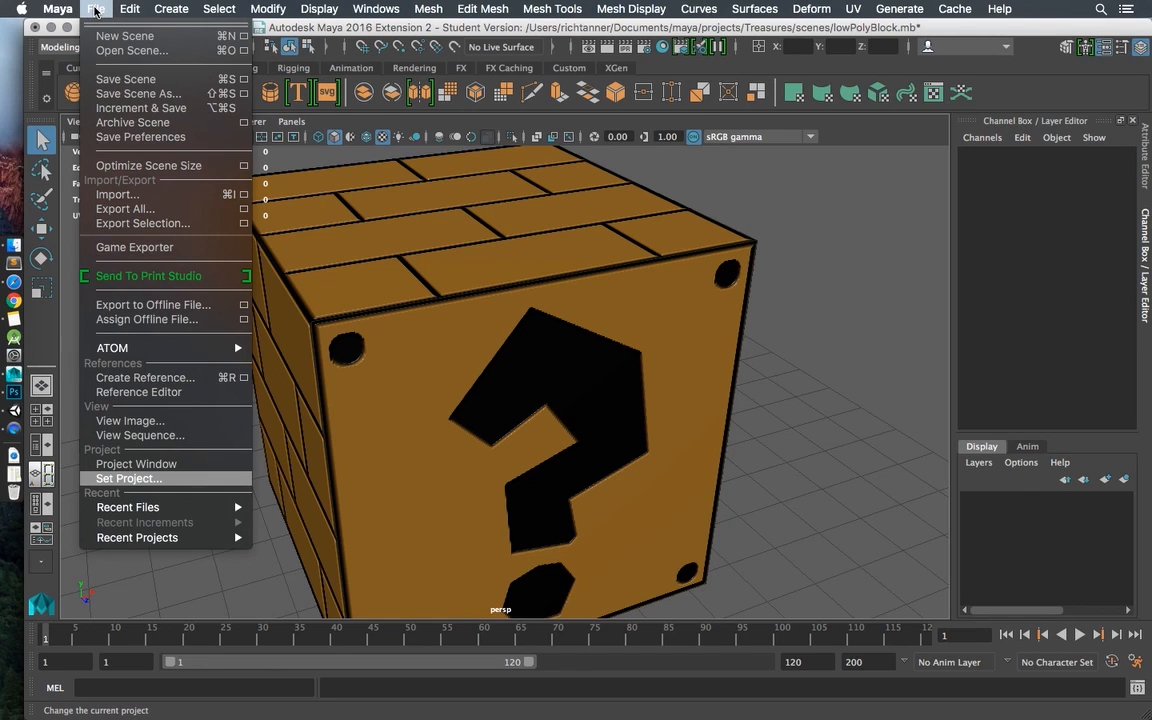
left_click(107, 51)
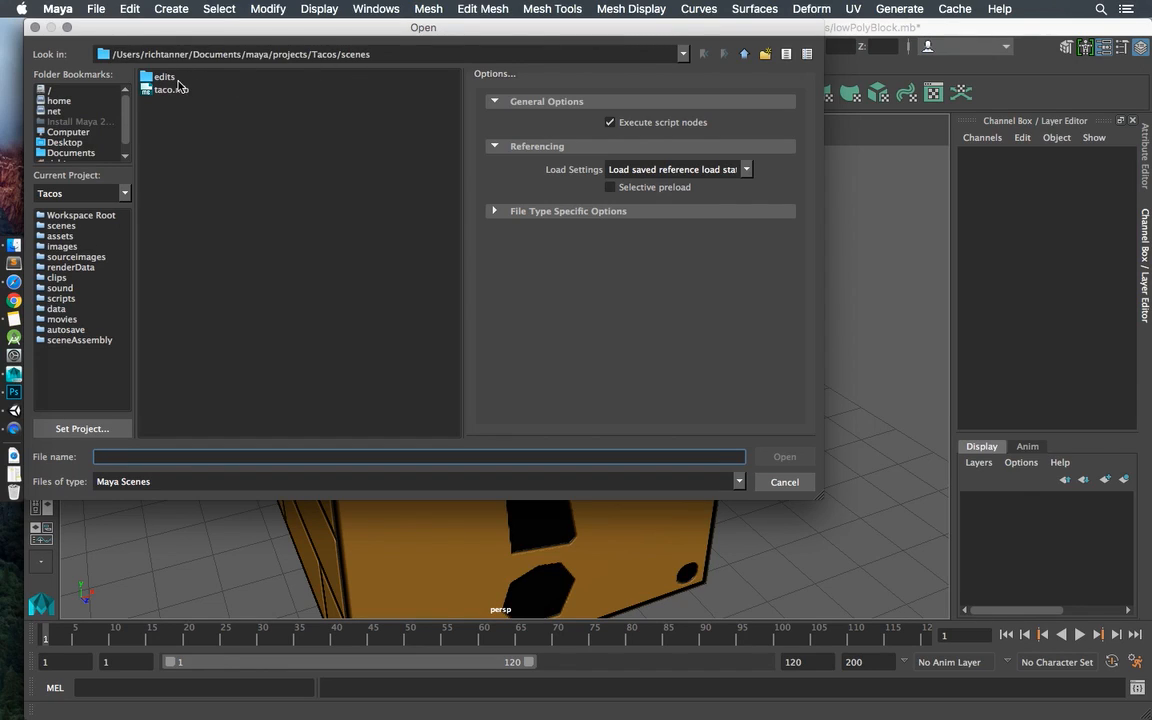
left_click(166, 91)
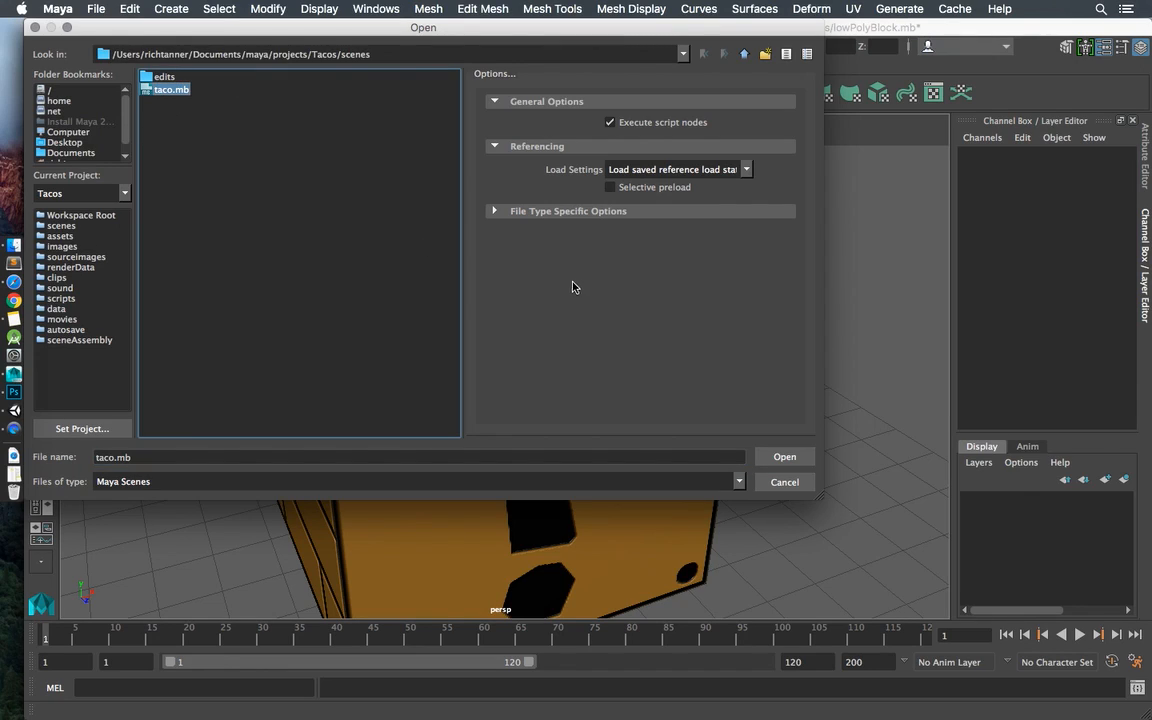
left_click(784, 456)
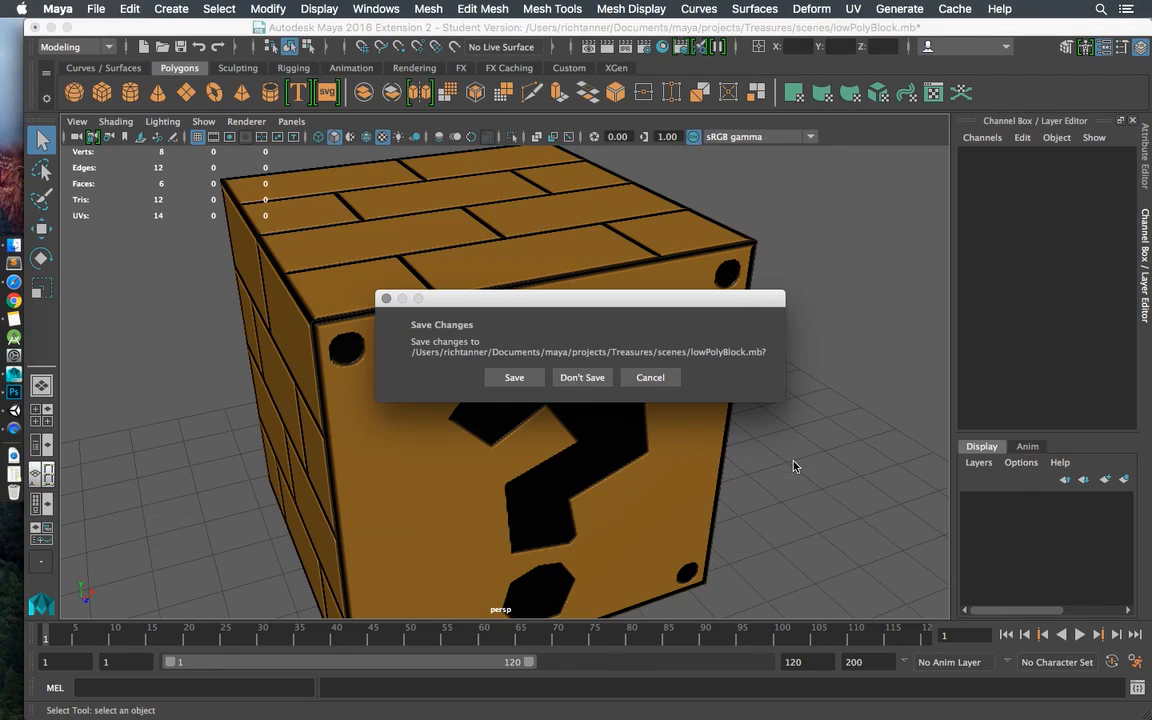
left_click(577, 377)
left_click(546, 406)
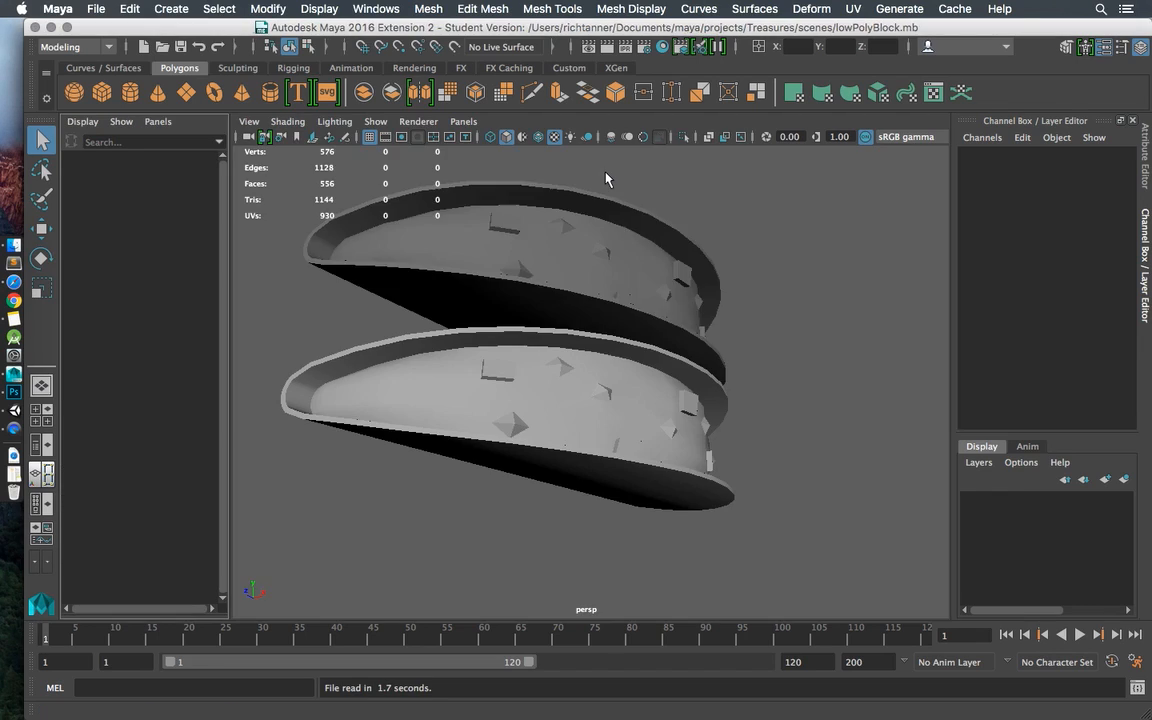
Compare the untextured taco with the textured taco by selecting each one, finishing with tacoFlat selected.
mouse_move(628, 220)
left_mouse_down()
mouse_move(555, 278)
mouse_move(581, 298)
mouse_move(628, 240)
left_mouse_up()
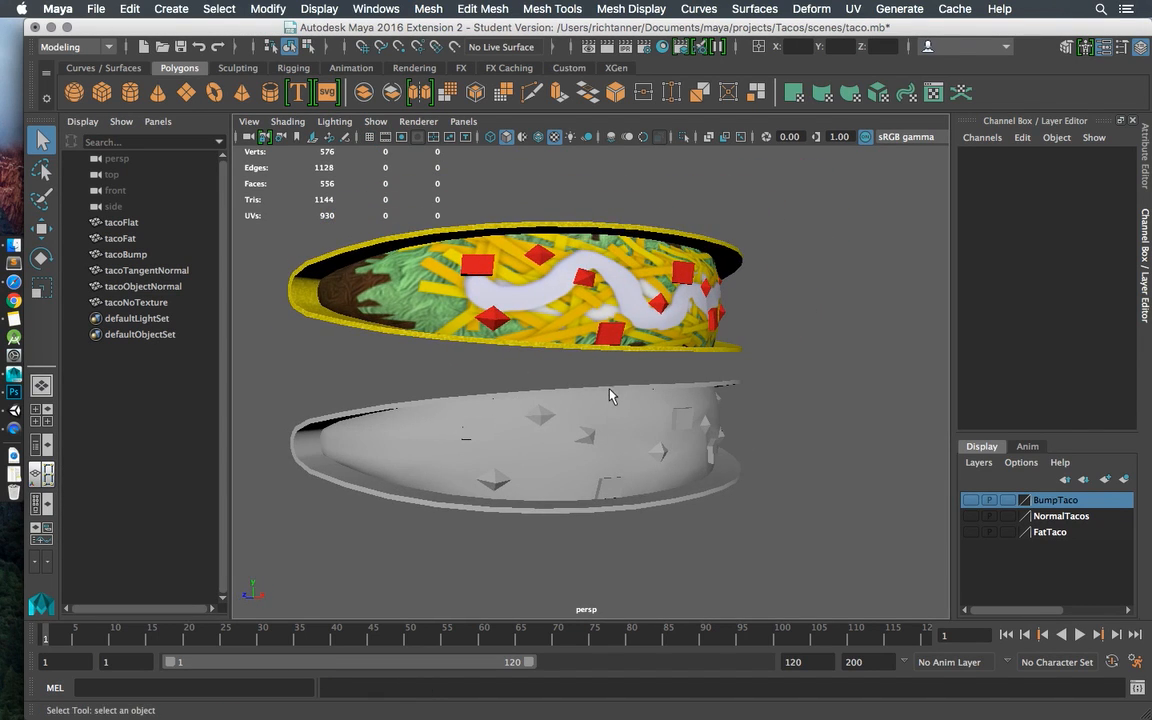
left_click(552, 390)
left_click_drag(552, 390, 632, 458)
left_click(612, 344)
left_click_drag(612, 344, 581, 290)
left_click(591, 387)
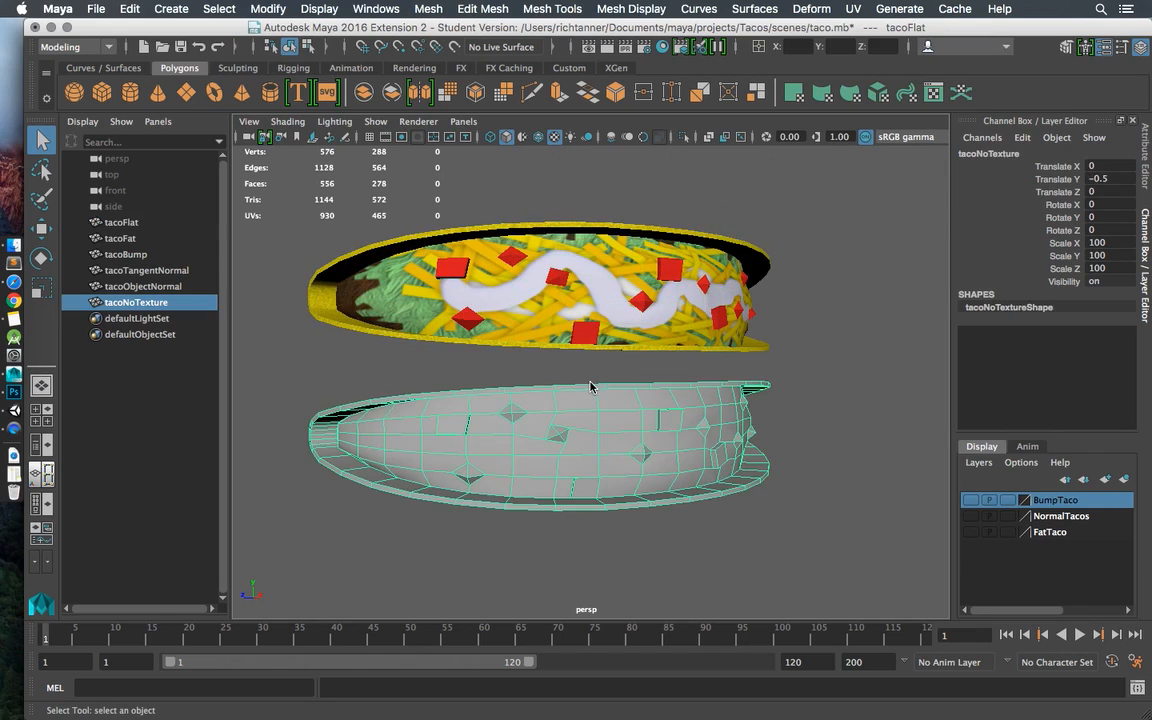
left_click(588, 328)
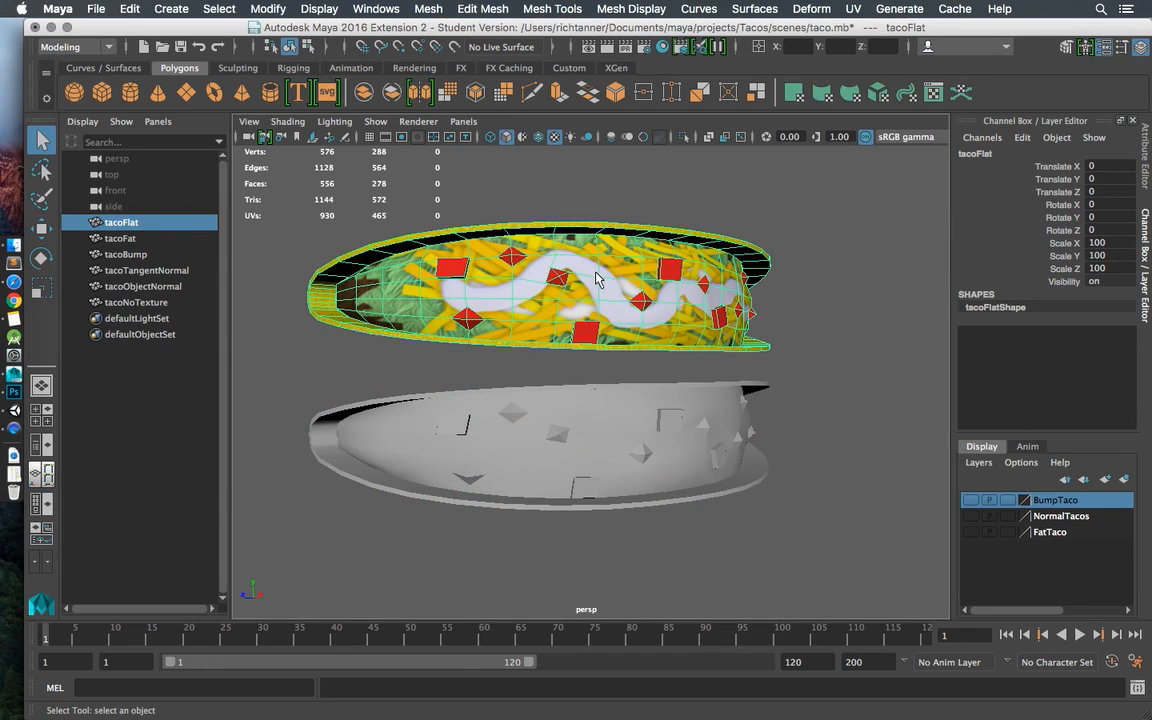
left_click_drag(594, 280, 574, 313)
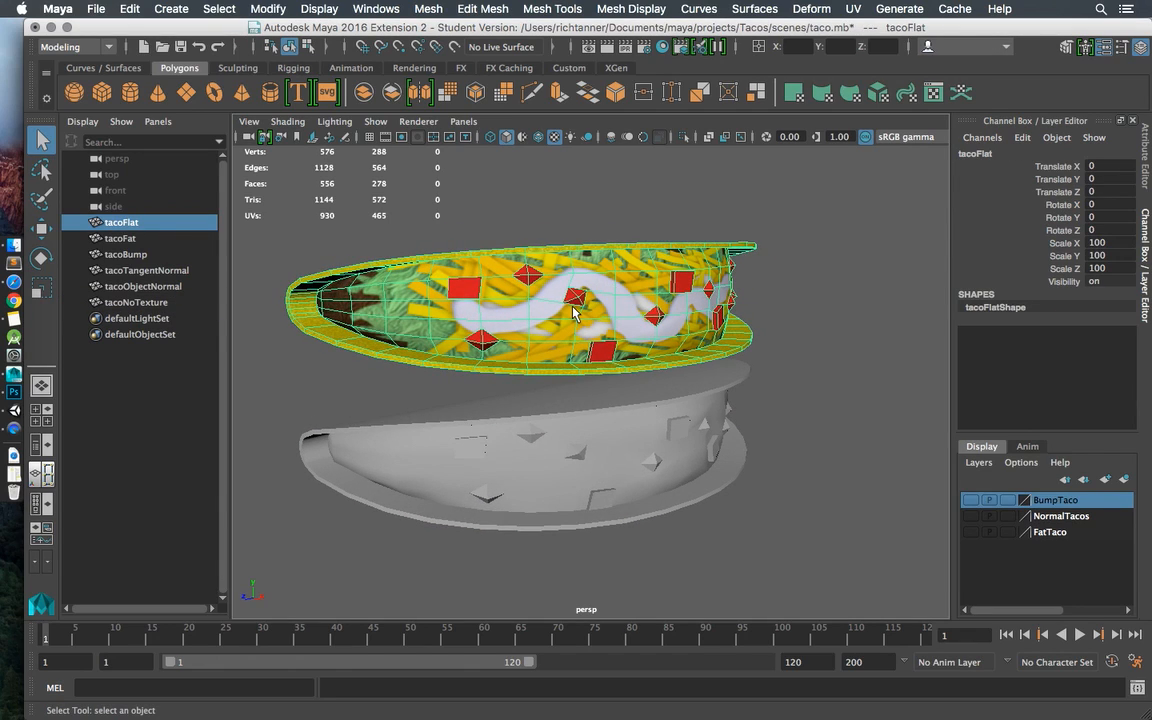
Show the perspective view side by side with the UV editor for the selected textured taco.
left_click(41, 475)
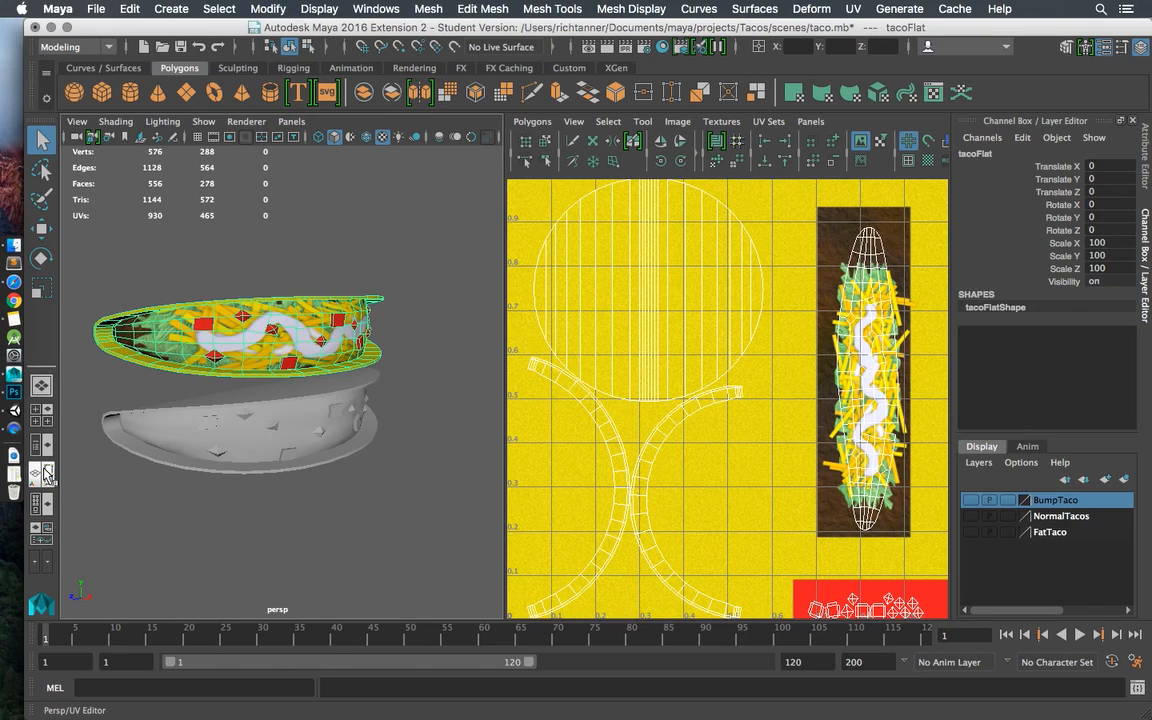
right_click(42, 387)
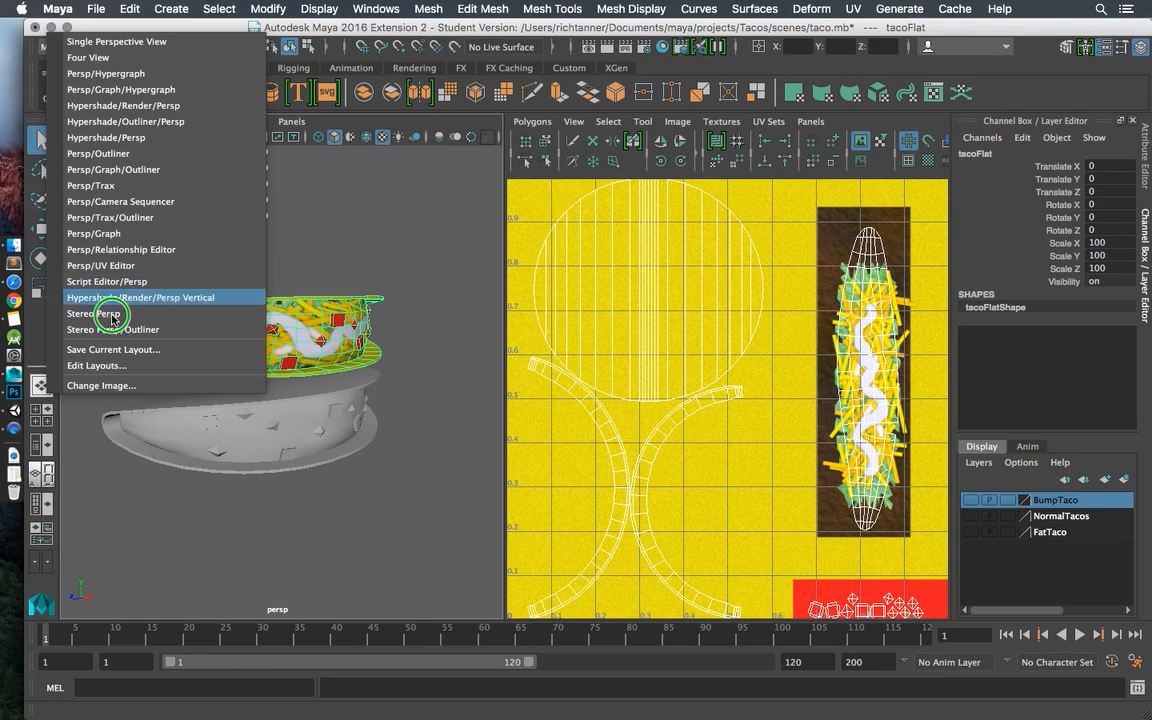
left_click(85, 505)
left_click(249, 428)
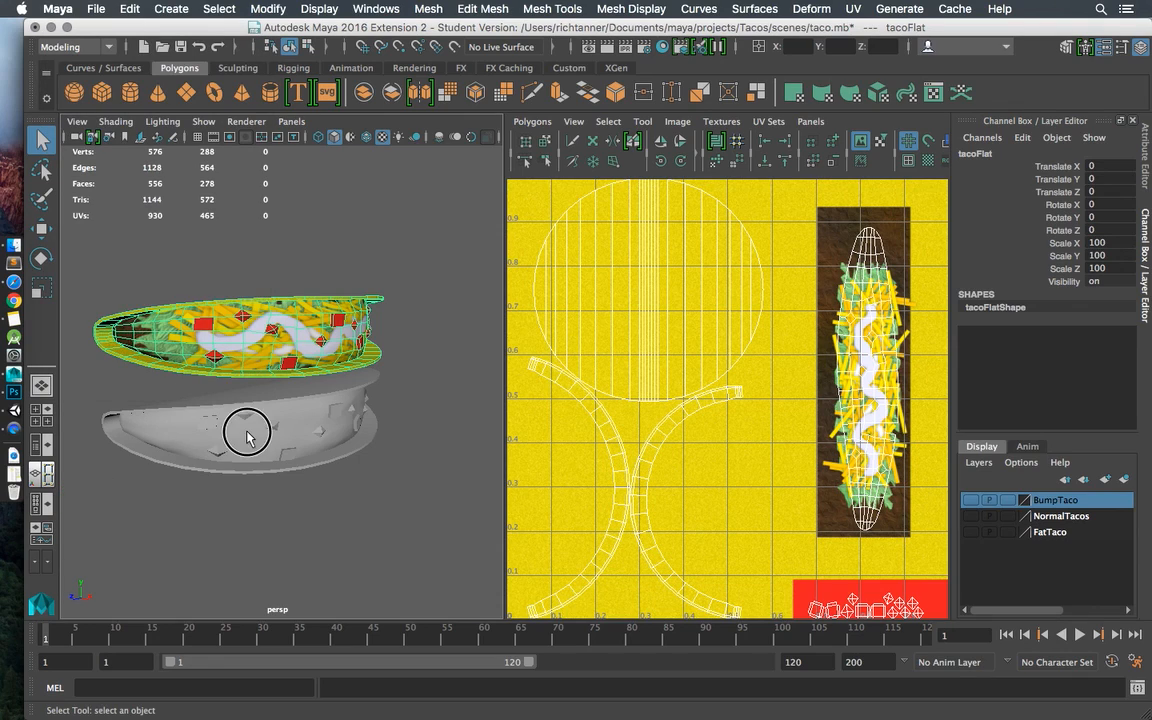
left_click(345, 337)
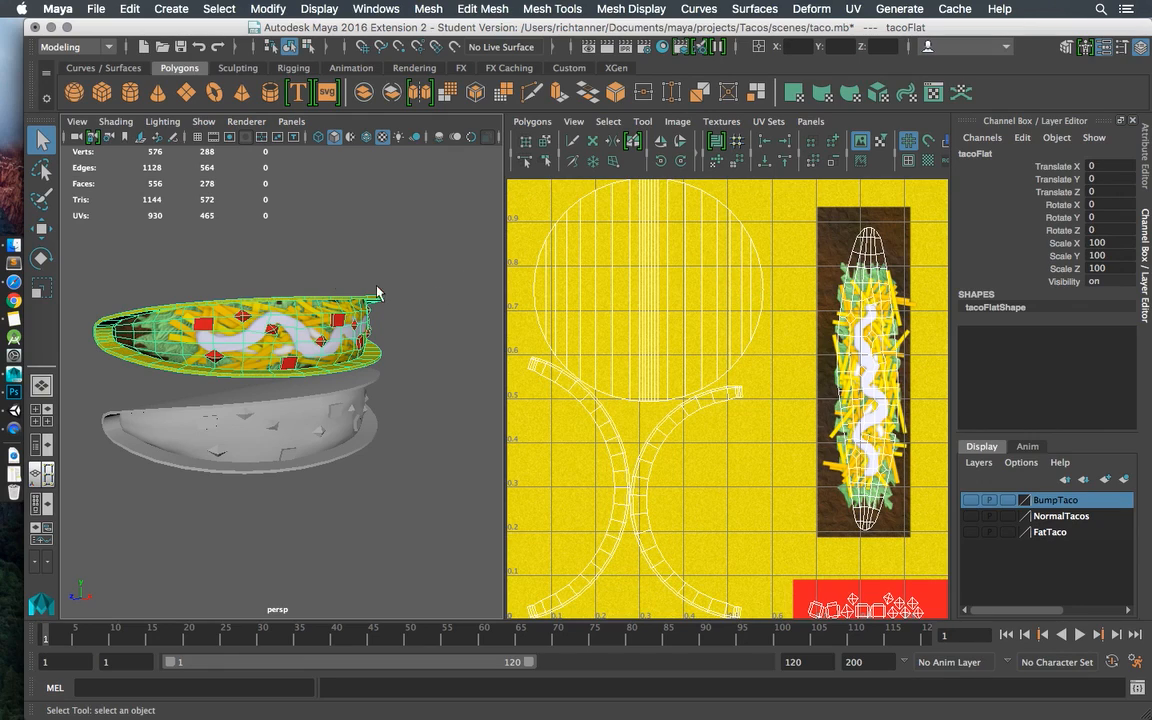
Select the circular UV shell, inspect the matching tortilla faces on the taco, and return the model to object selection.
right_click(634, 270)
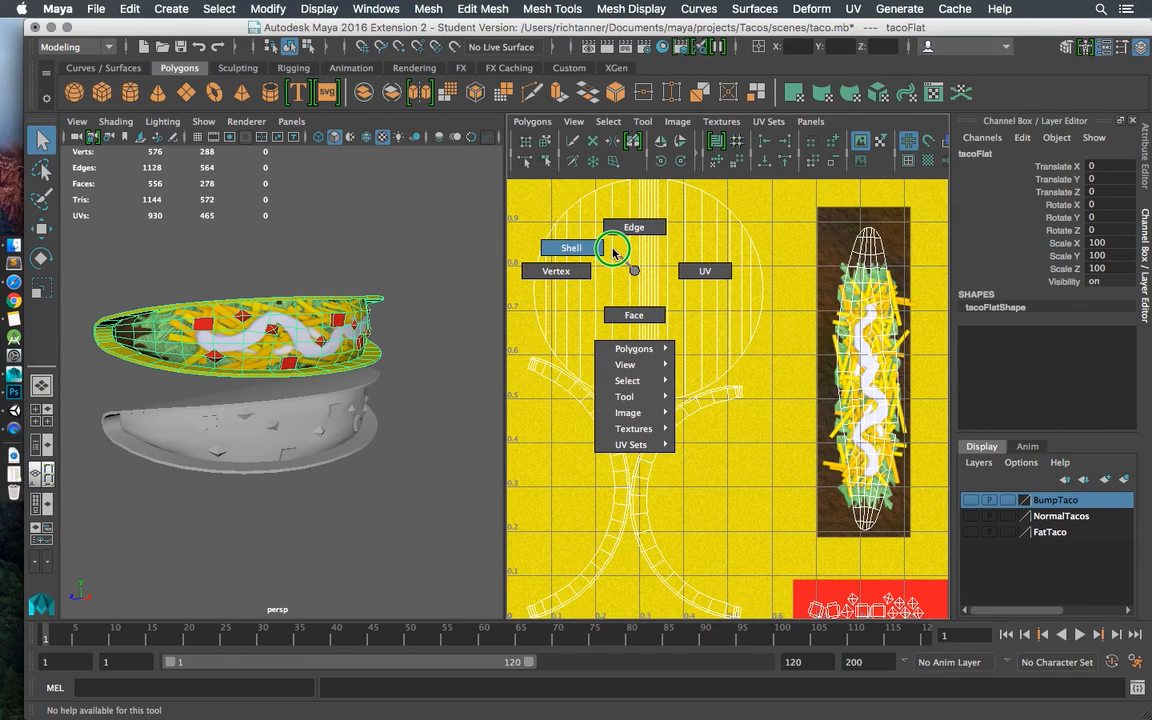
left_click(634, 252)
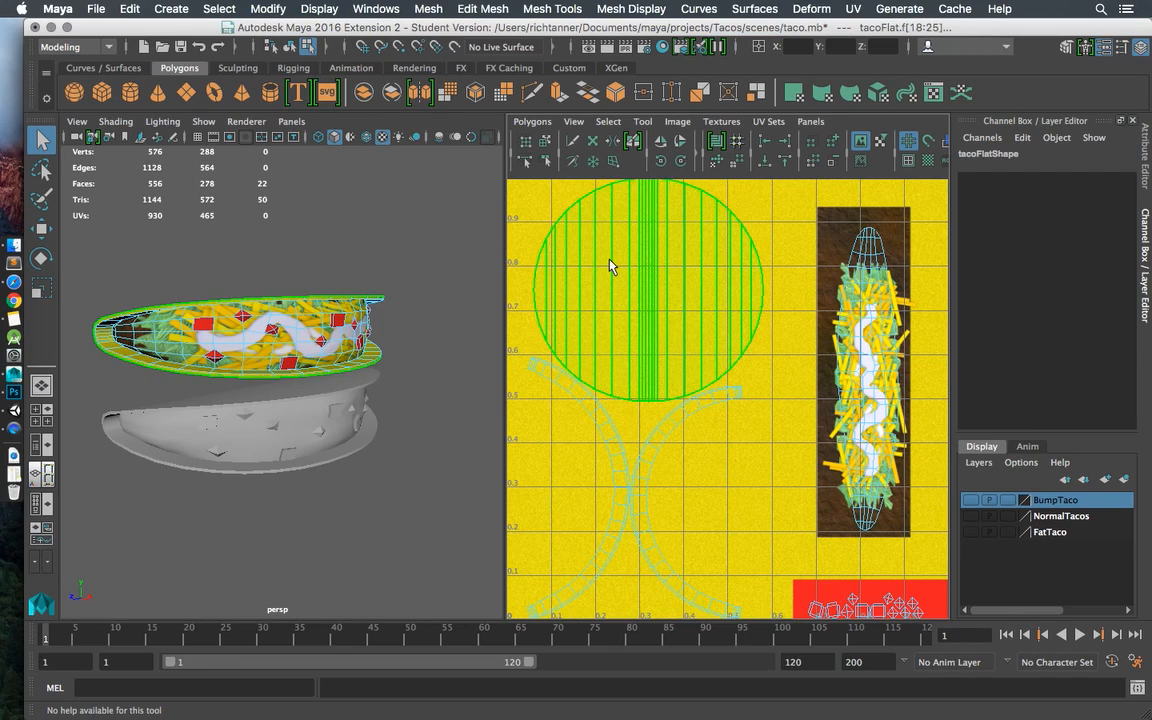
left_click(41, 228)
left_click(735, 290)
left_click_drag(735, 290, 736, 288)
left_click_drag(430, 265, 433, 291)
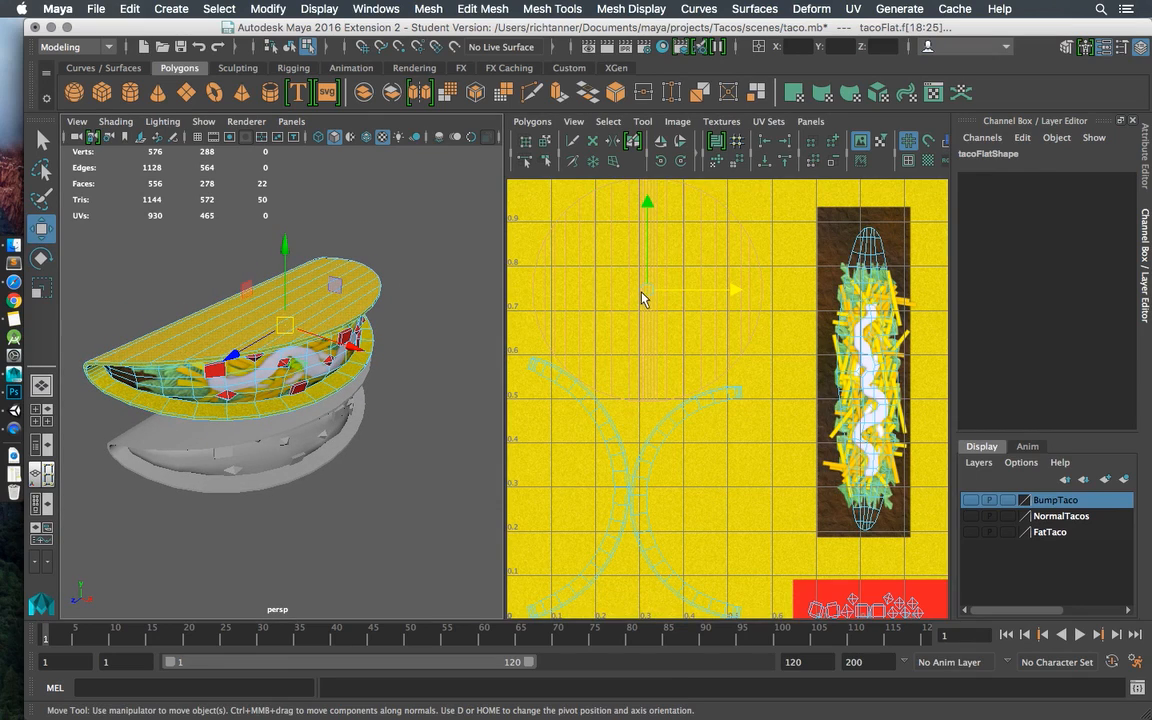
left_click(400, 261)
right_click(432, 298)
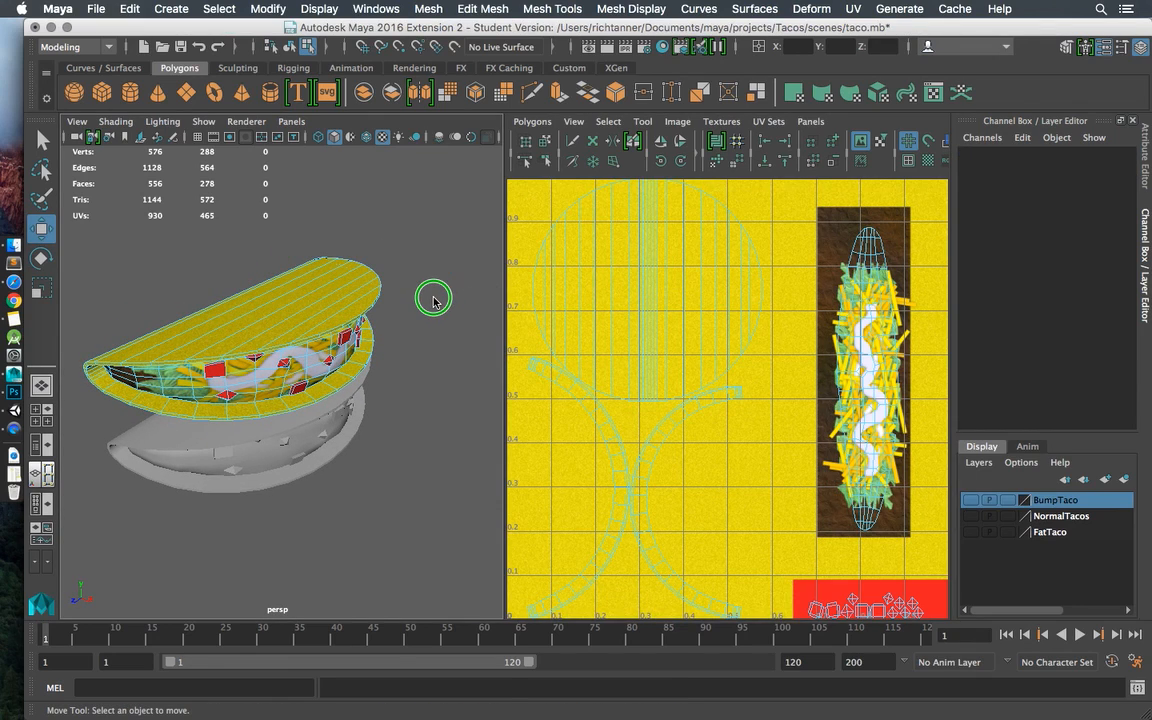
left_click(470, 258)
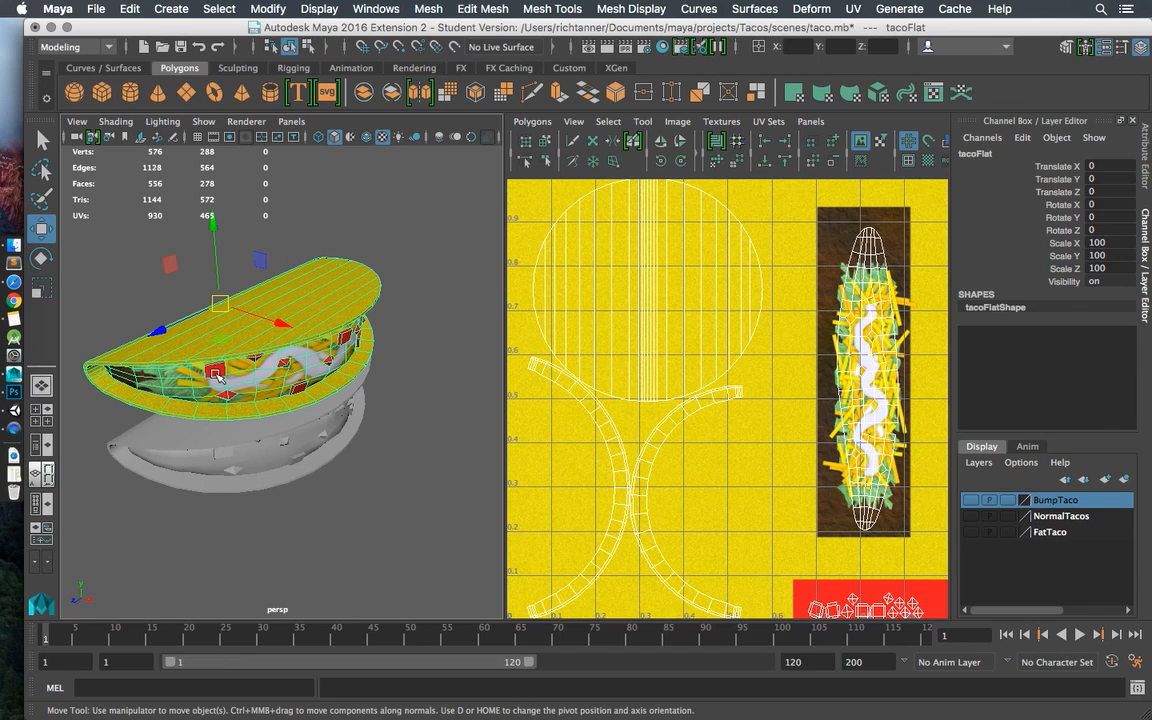
Select the taco filling's faces and examine where they lie in the UV layout.
scroll(217, 371, "up", 5)
scroll(219, 373, "down", 3)
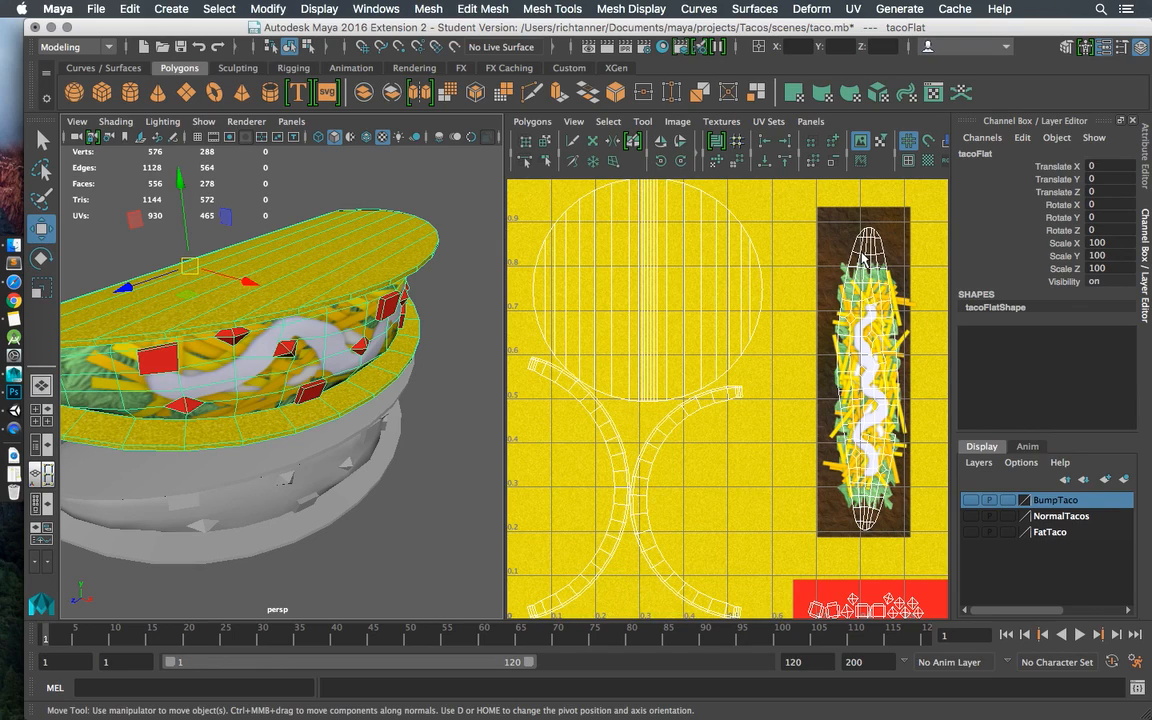
right_click(334, 279)
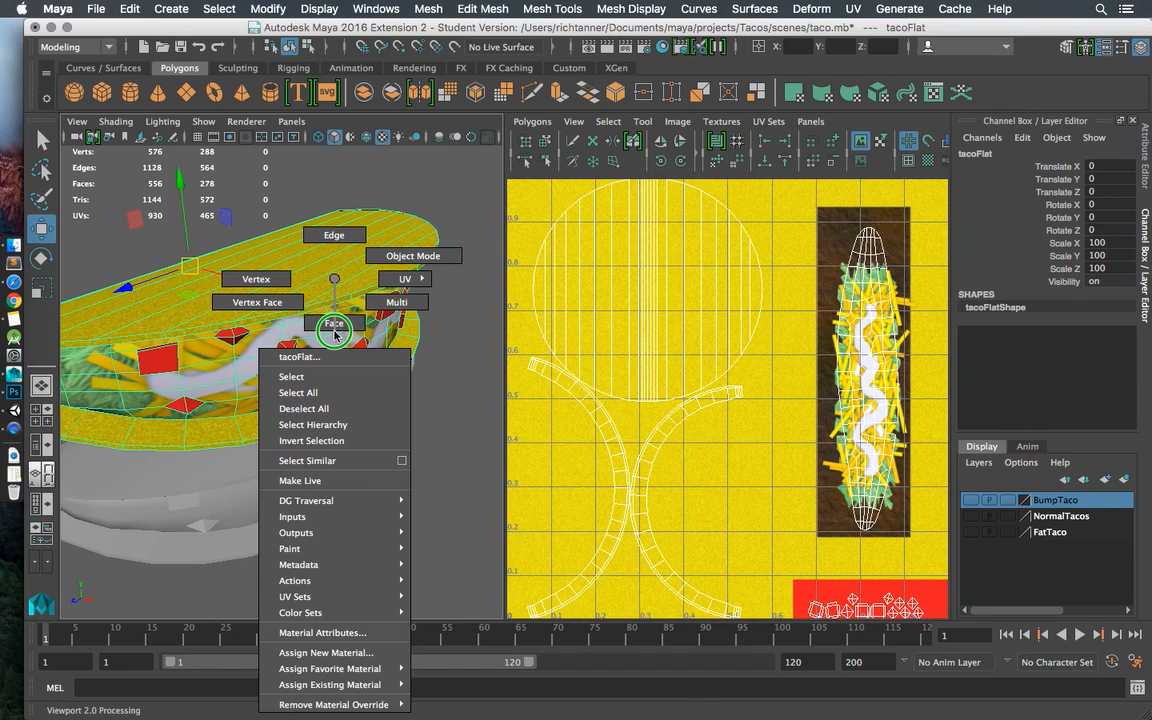
left_click(390, 322)
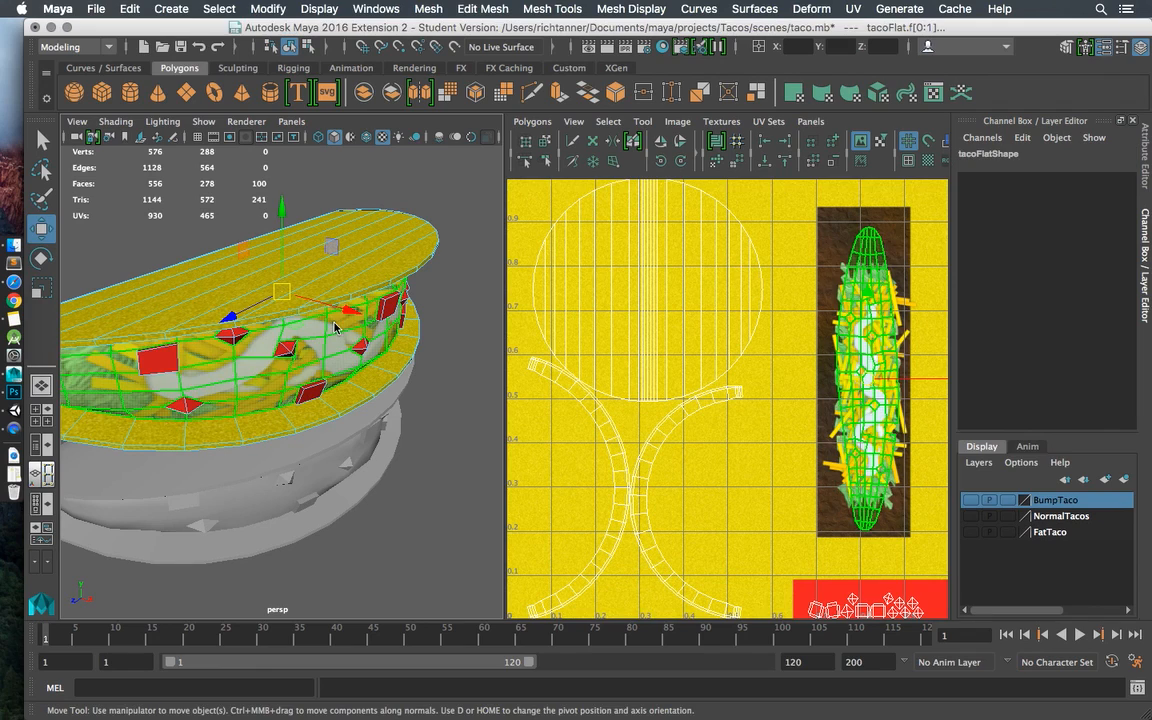
left_click(337, 321)
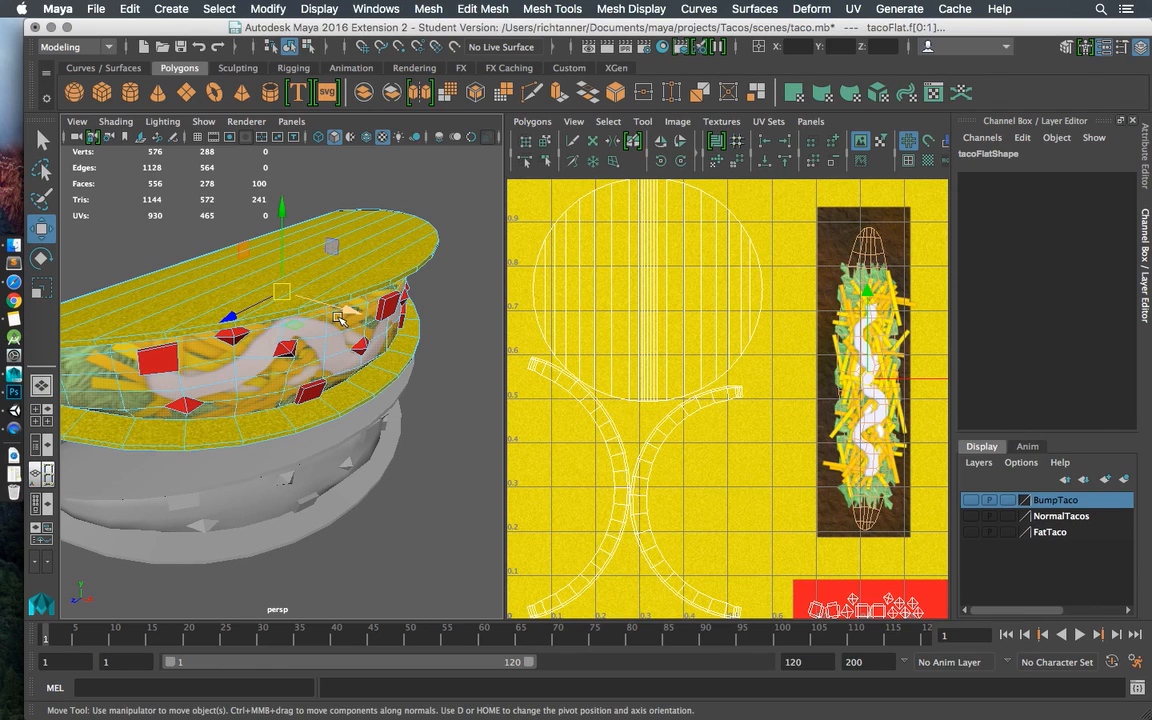
key("f")
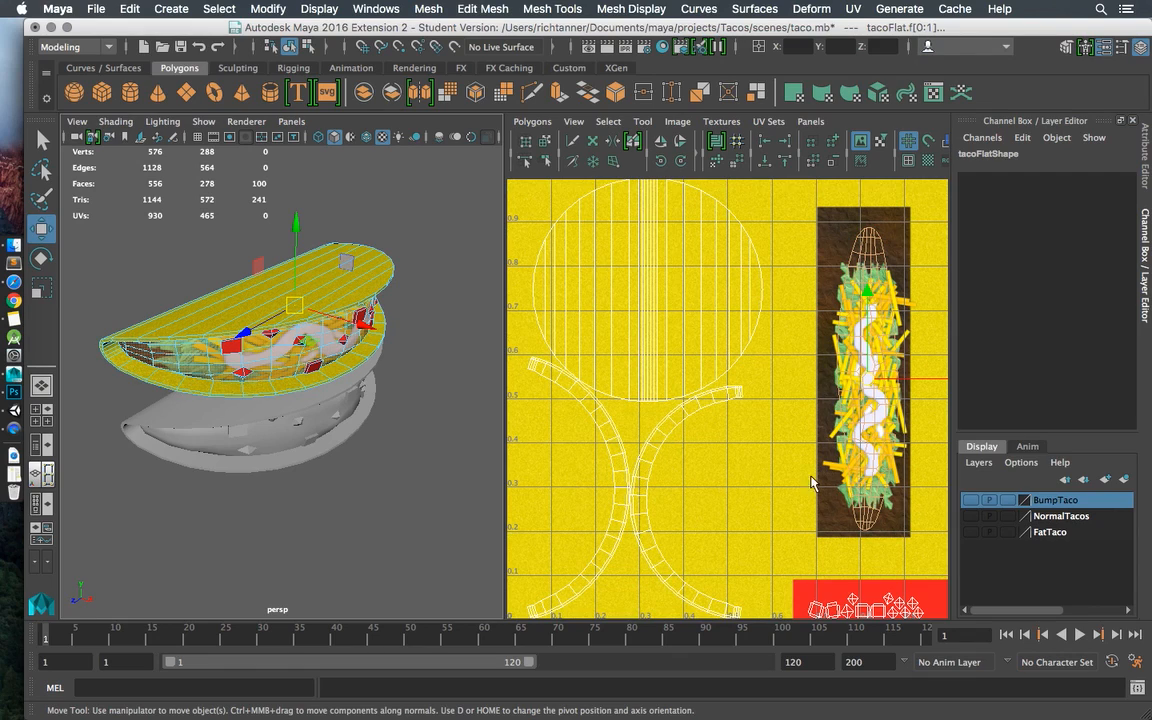
Deselect the filling faces, return the taco to object mode and clear the selection.
left_click(419, 335)
right_click(419, 296)
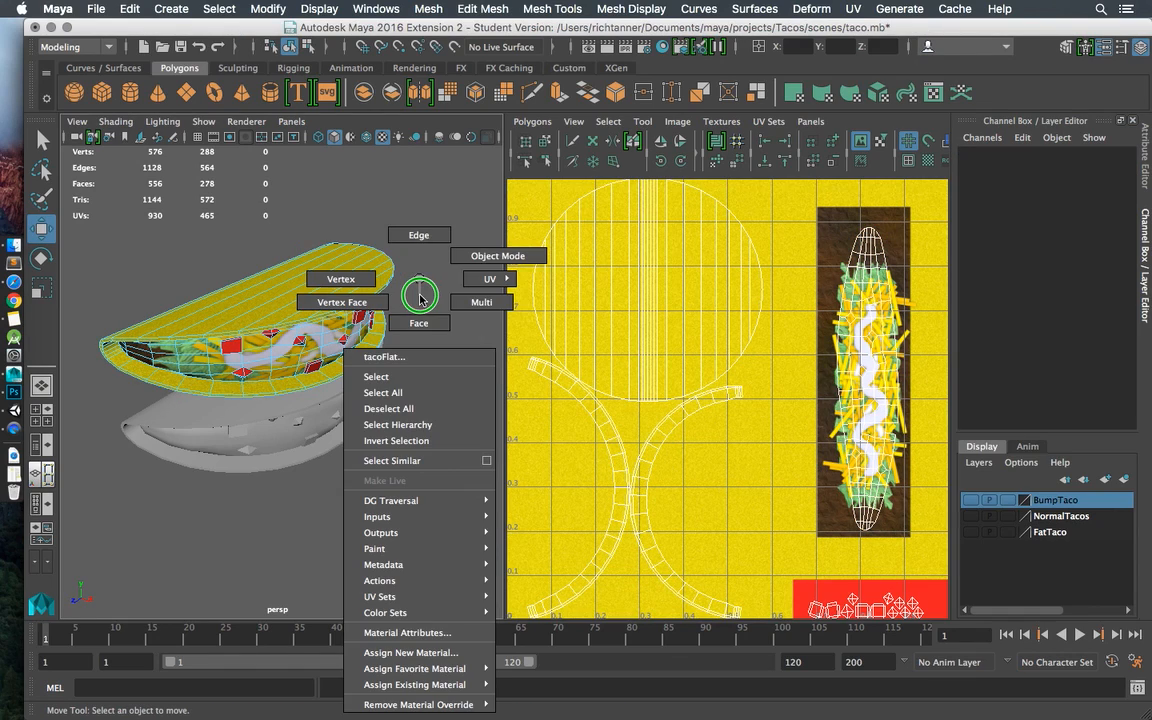
left_click(451, 263)
left_click(449, 267)
Examine the textured taco's fillings close up and from a distance in the perspective view.
left_click_drag(443, 280, 416, 350)
scroll(405, 265, "up", 5)
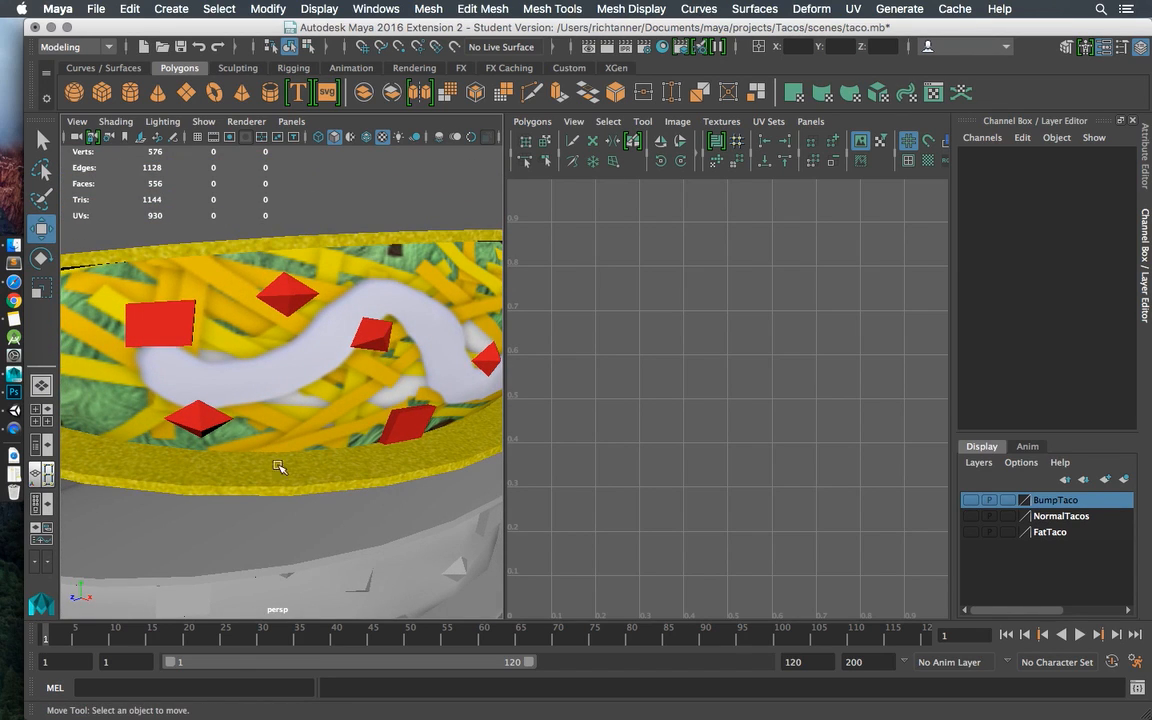
mouse_move(303, 303)
left_mouse_down()
mouse_move(350, 339)
mouse_move(347, 296)
mouse_move(390, 298)
mouse_move(334, 291)
mouse_move(319, 311)
left_mouse_up()
scroll(320, 313, "down", 5)
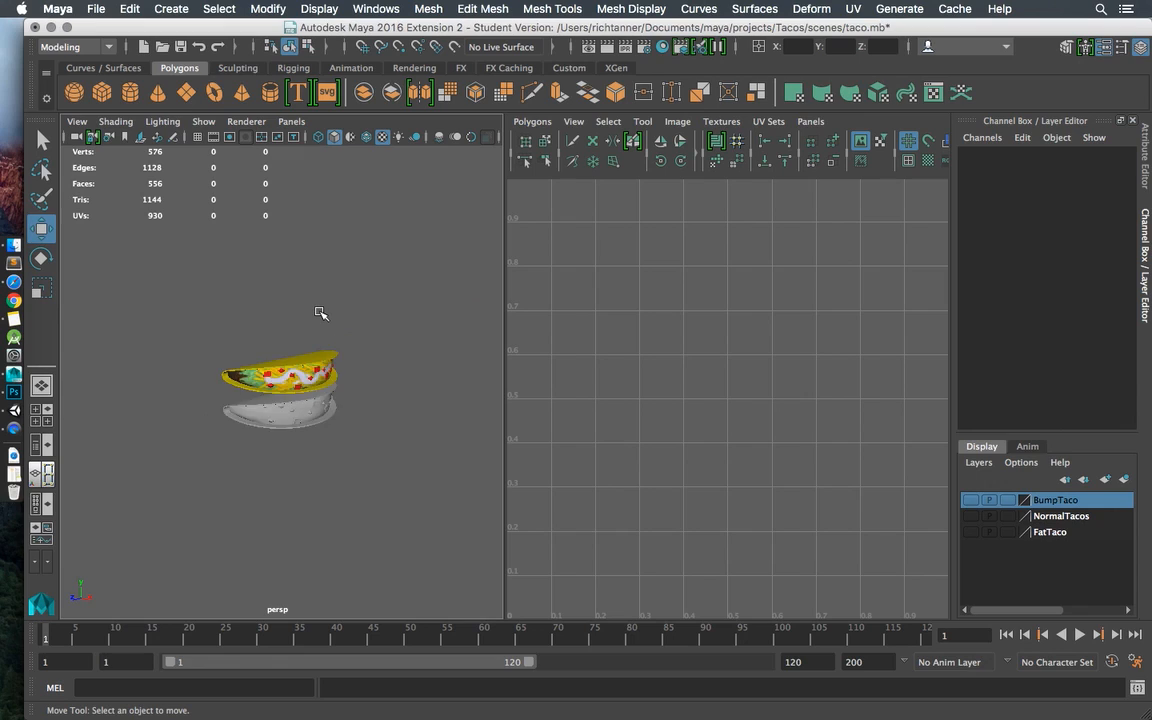
scroll(318, 318, "up", 8)
scroll(310, 320, "down", 8)
scroll(298, 322, "up", 3)
left_click_drag(296, 324, 311, 309)
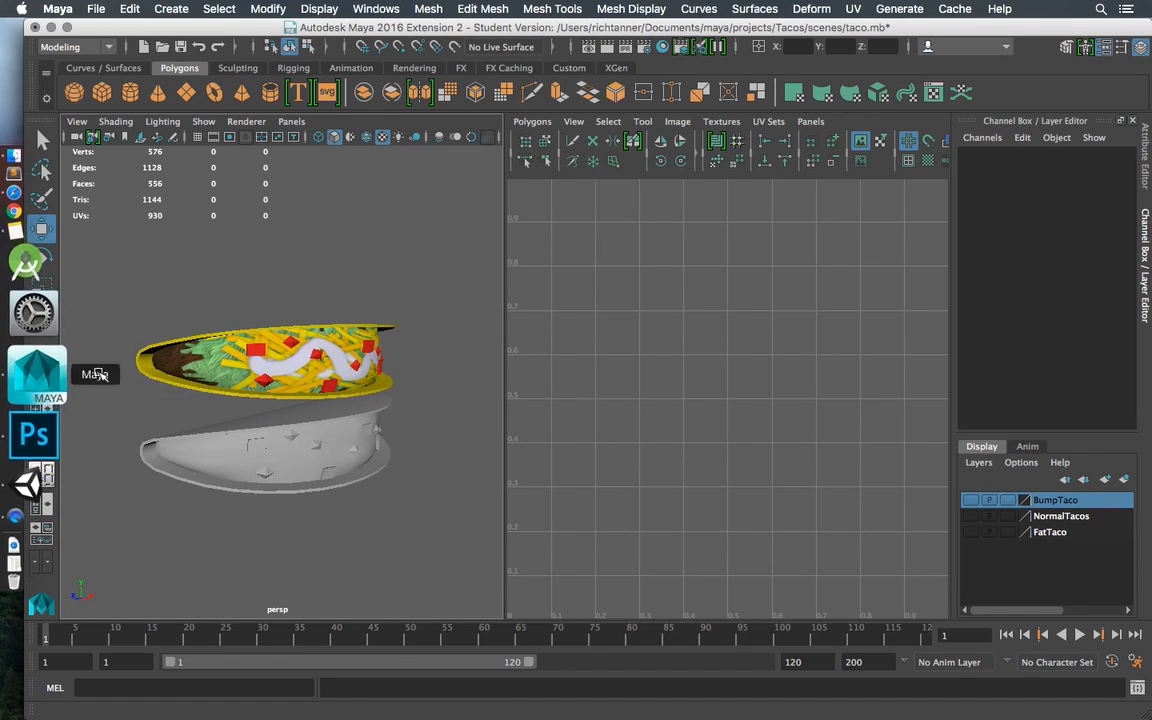
Switch to a single perspective view and select the textured taco, seen from above.
left_click(41, 385)
left_click_drag(257, 275, 458, 334)
left_click(474, 339)
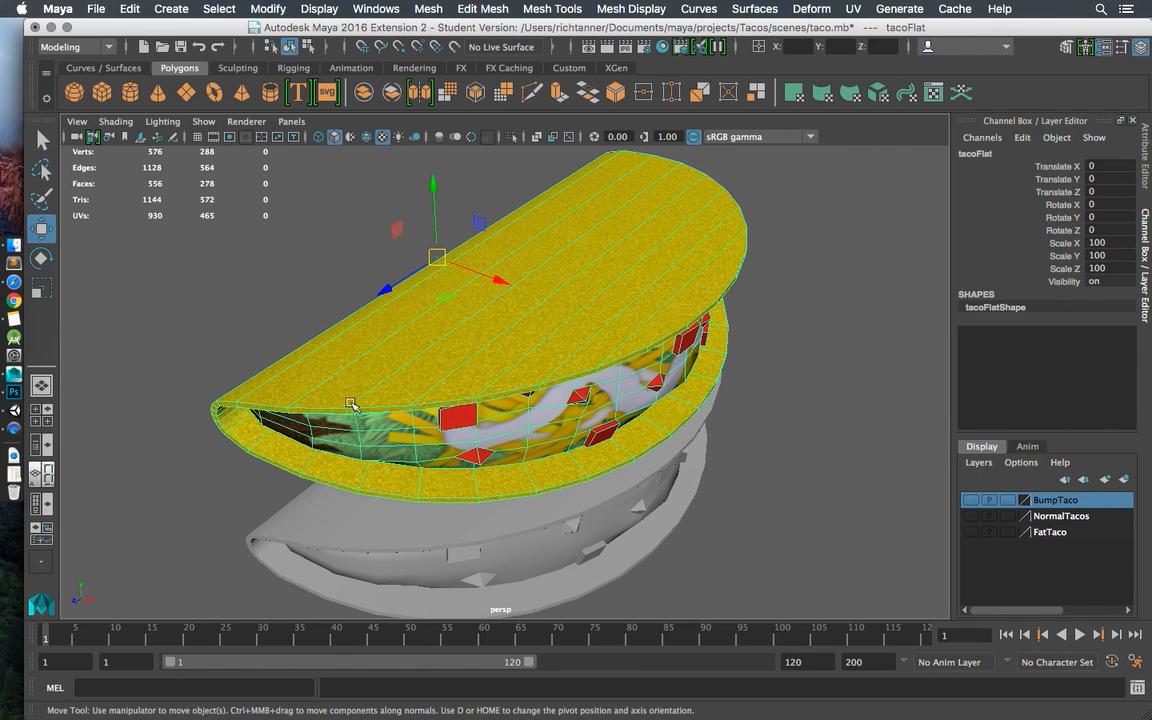
Switch to Photoshop and select the tomatoes layer in tacoLayers.psd.
left_click(38, 388)
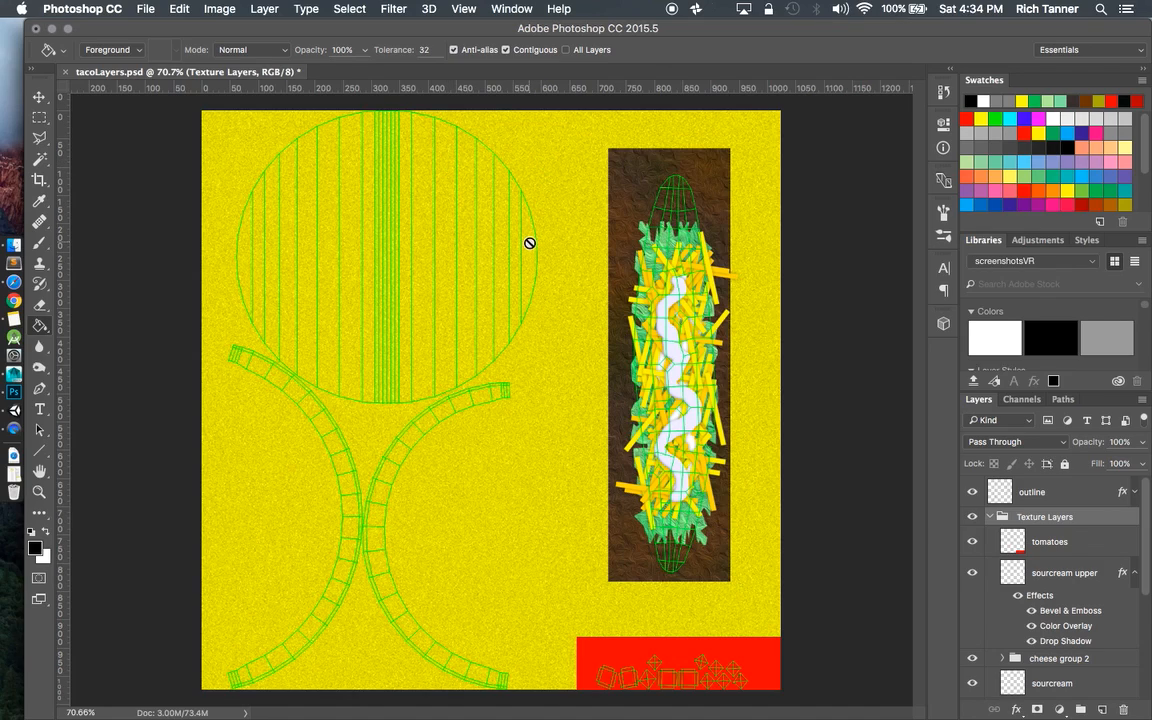
left_click(1052, 549)
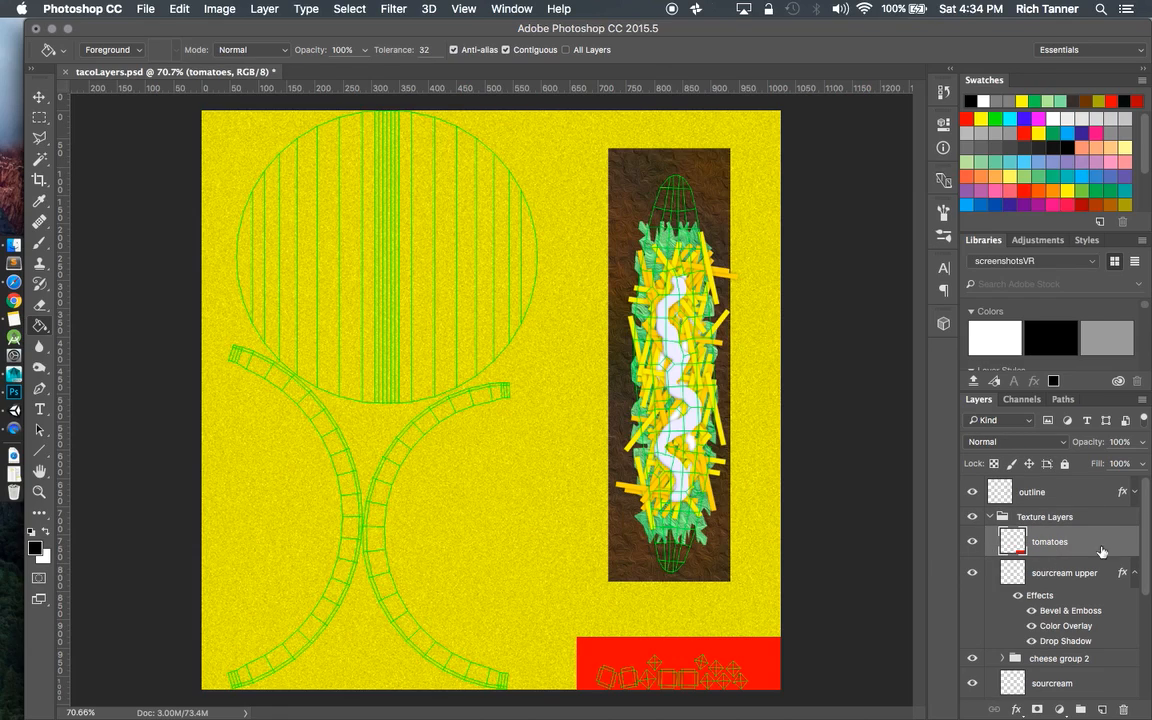
Look through the layer stack, select the Texture Layers group and toggle its visibility off and back on to compare with the grayscale bump artwork.
left_click_drag(1148, 541, 1144, 682)
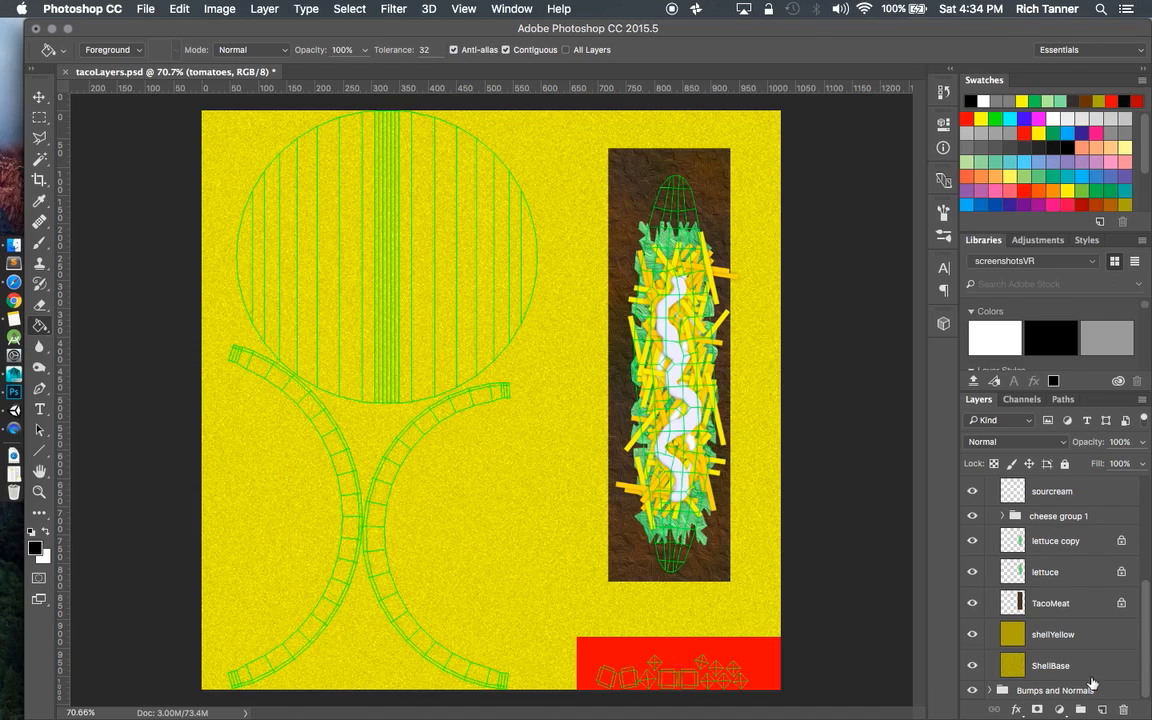
left_click_drag(1146, 662, 1143, 537)
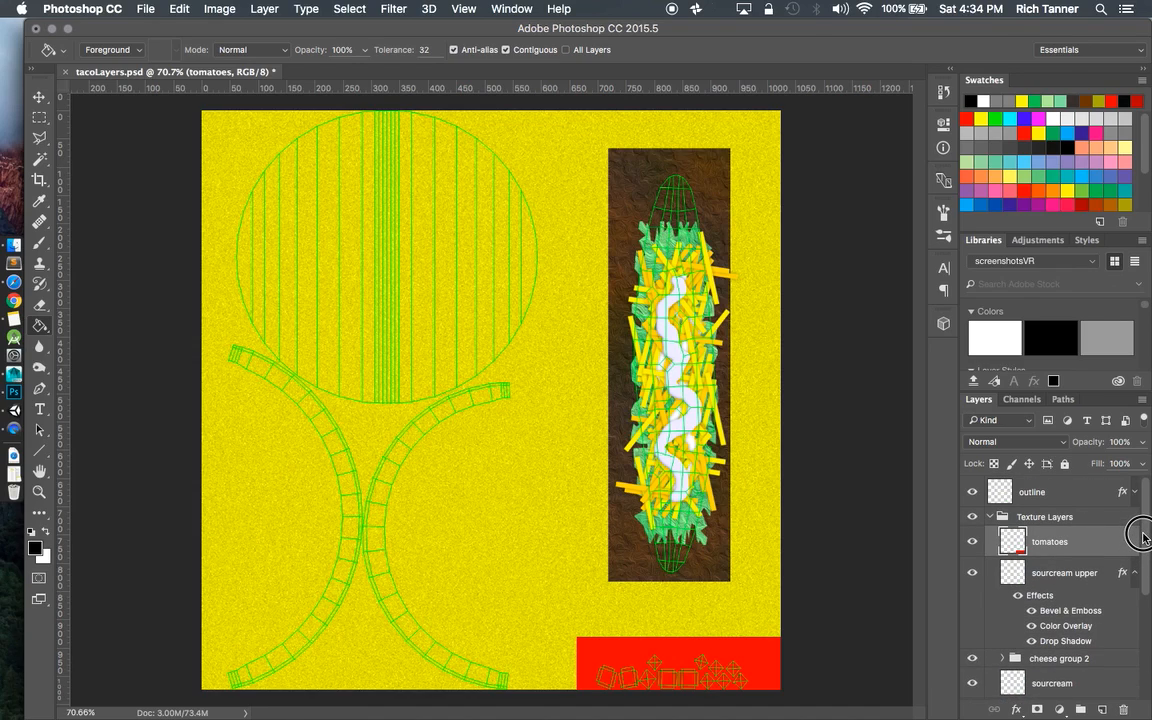
left_click(1077, 578)
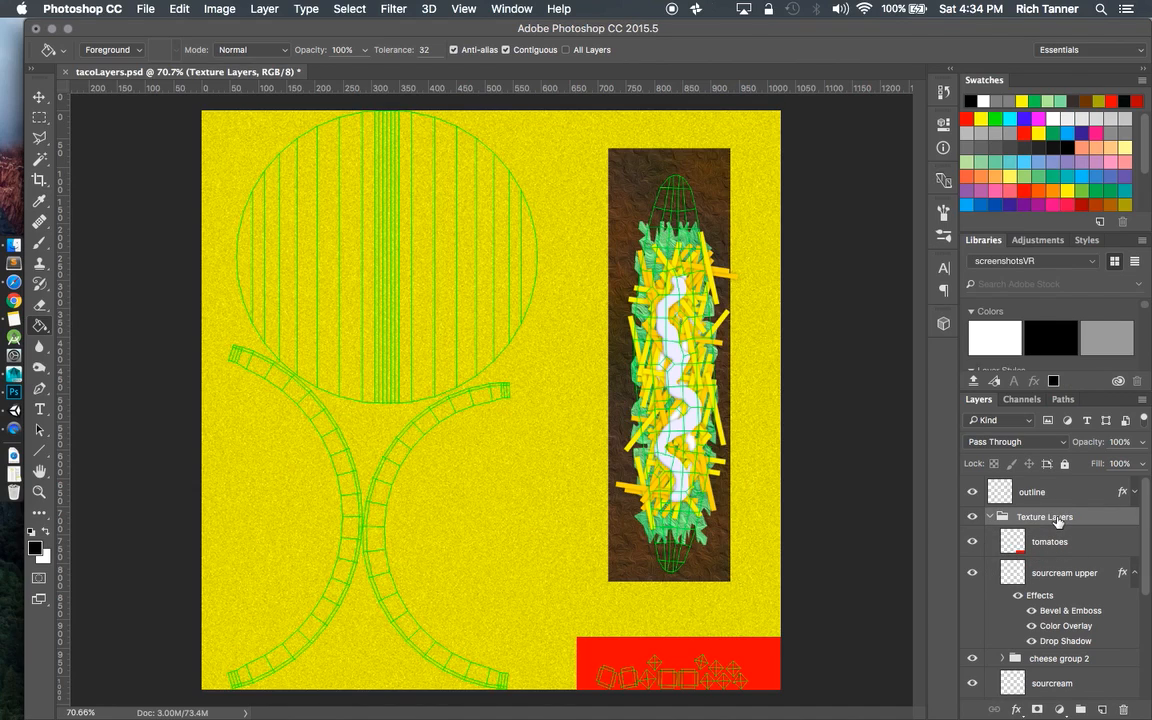
right_click(1058, 519)
left_click(1080, 517)
left_click(971, 517)
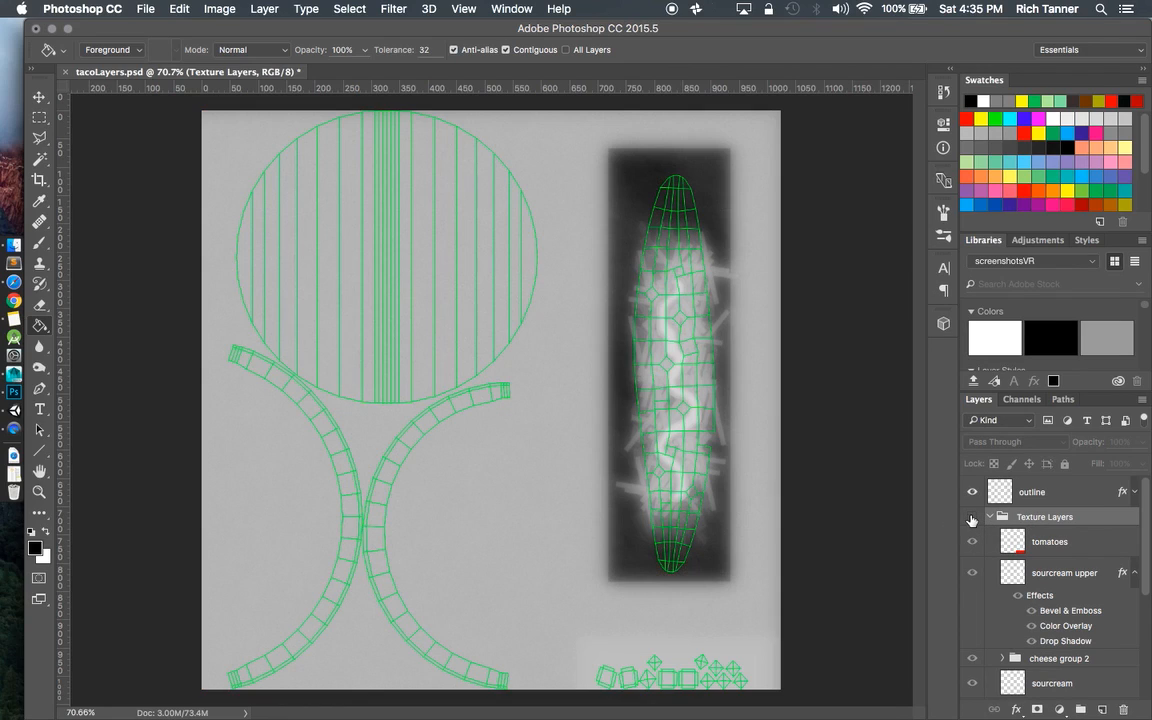
left_click(971, 518)
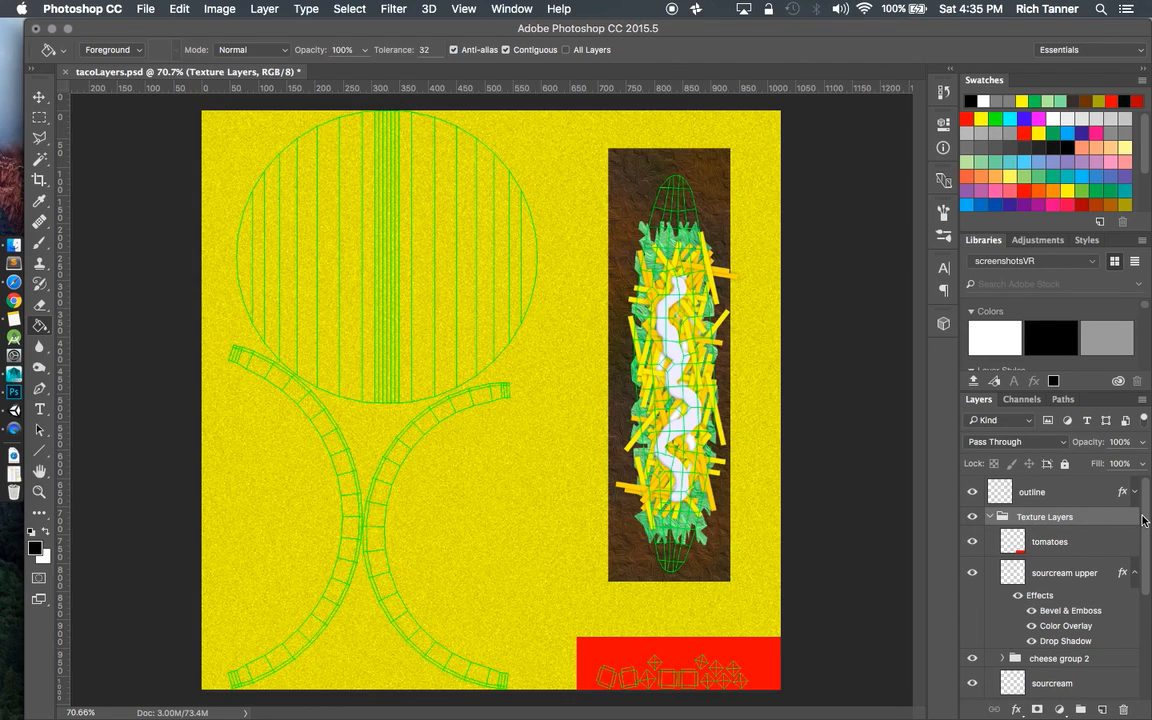
Hide the Bumps and Normals group and check the bare UV outline by toggling the Texture Layers group off and on.
scroll(1145, 520, "down", 5)
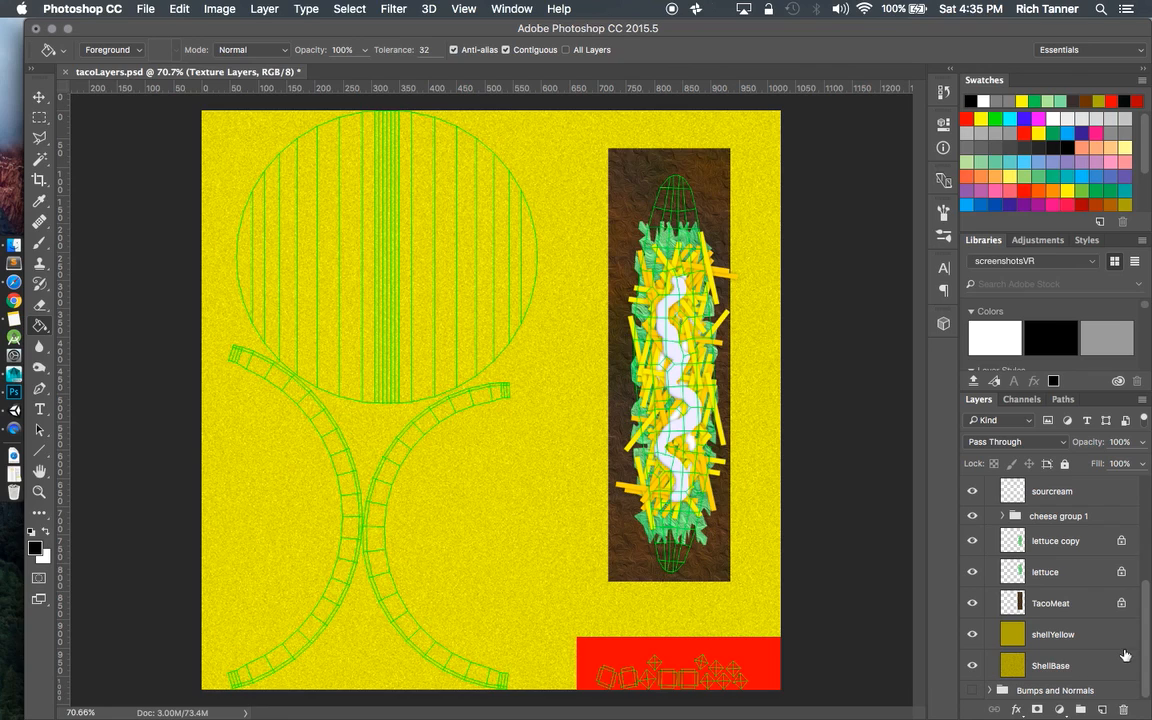
scroll(1145, 638, "up", 5)
left_click(971, 518)
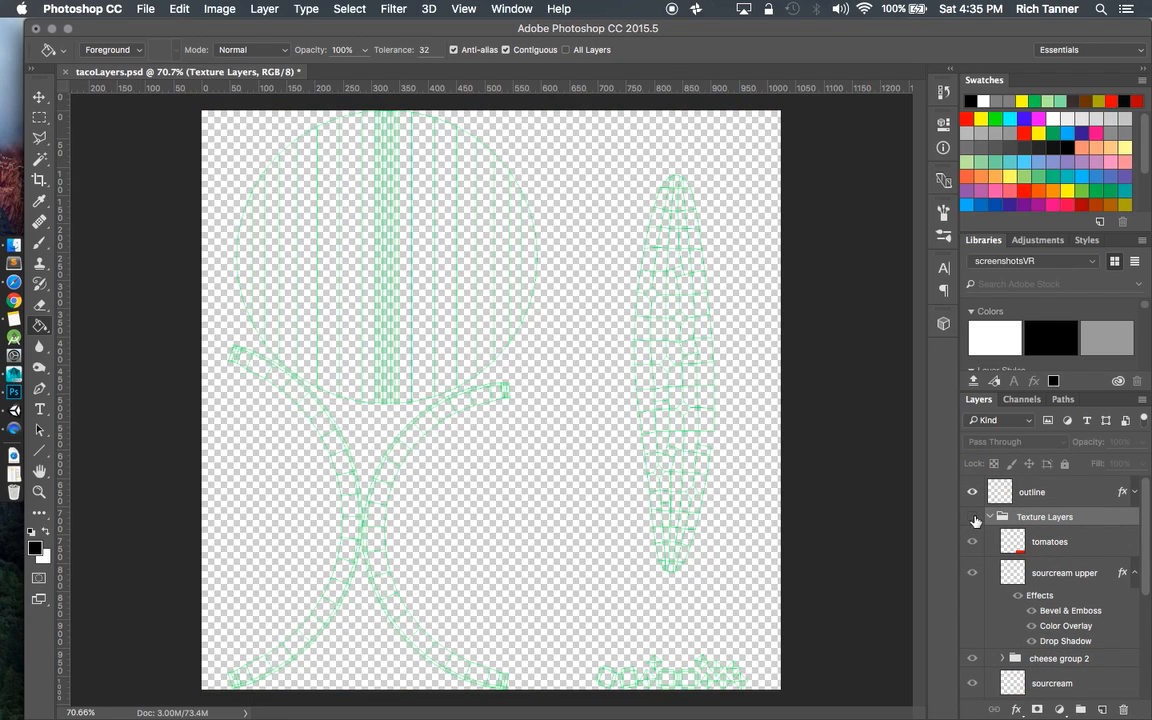
left_click(971, 518)
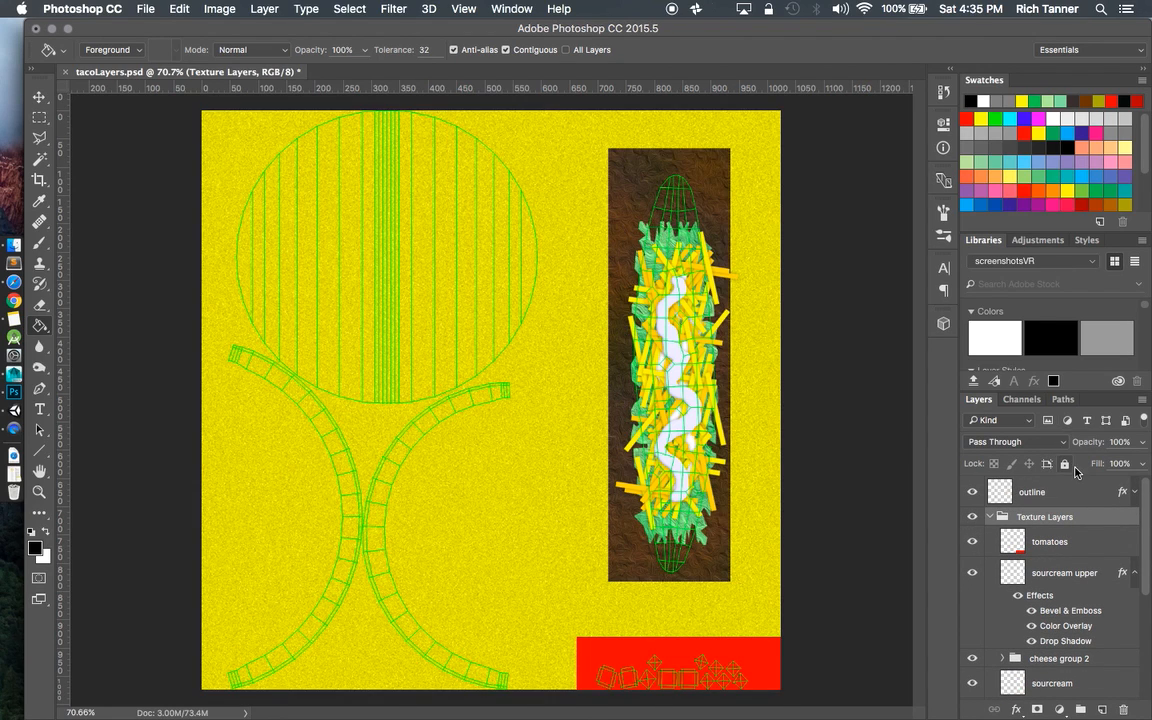
Select the outline layer, inspect its layer effects and hide the layer.
left_click(1057, 497)
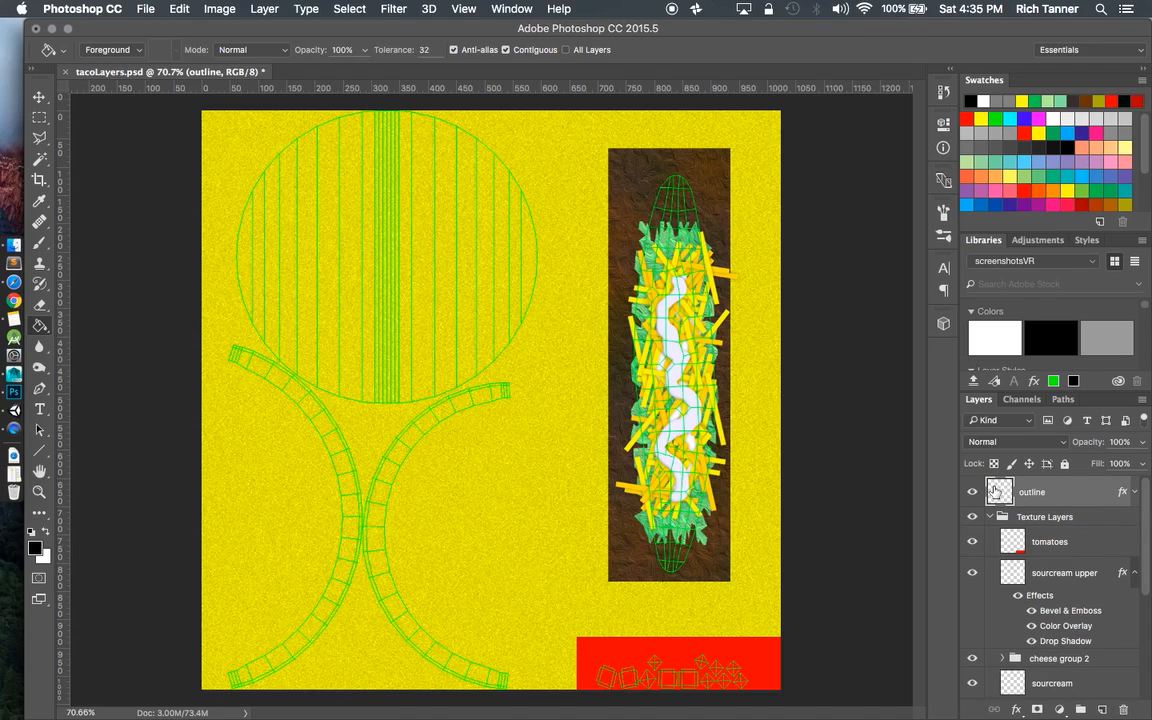
left_click(1134, 492)
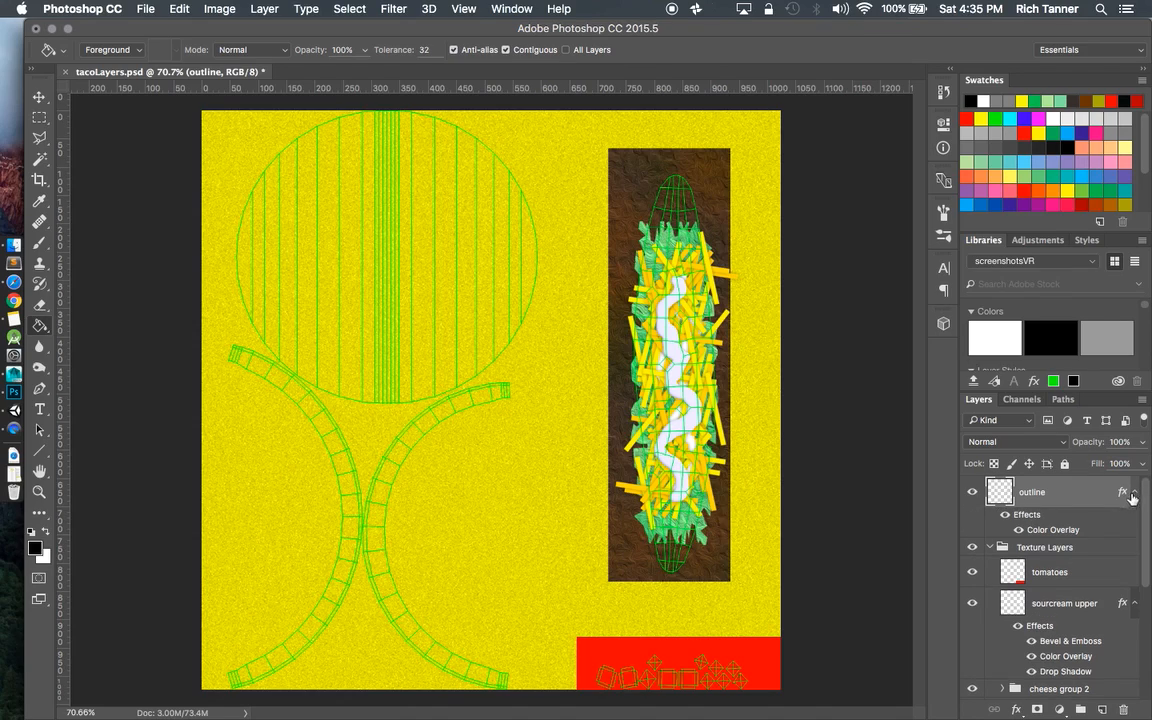
left_click(1132, 493)
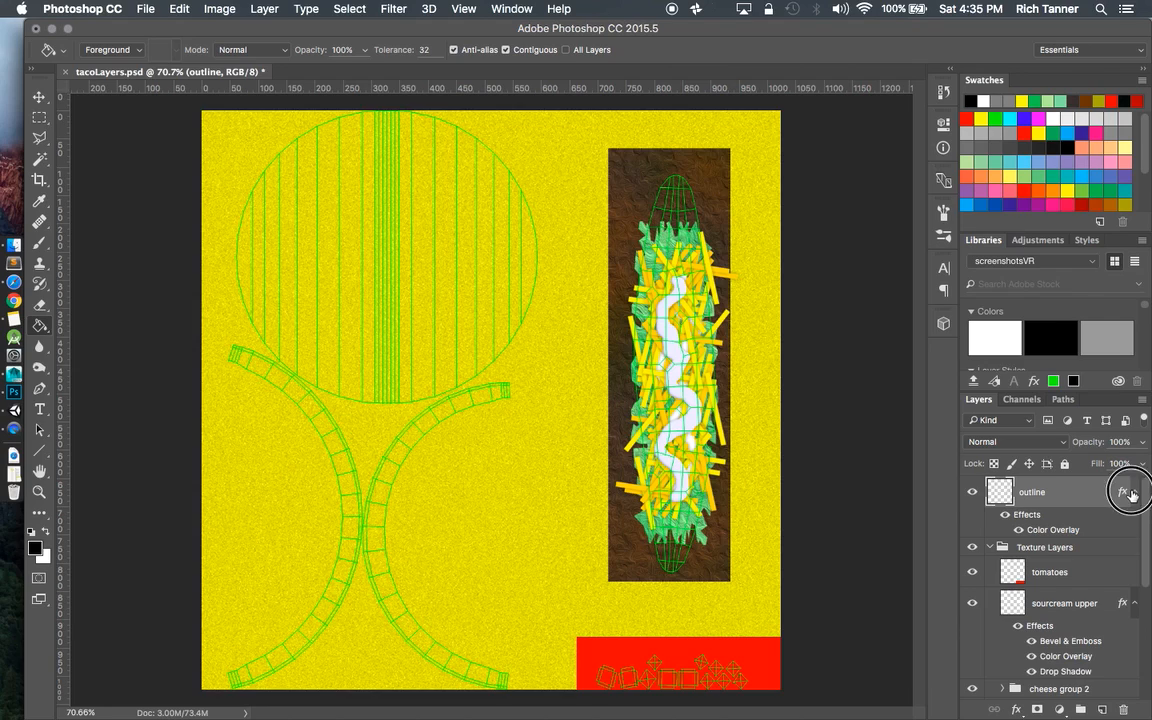
left_click(970, 491)
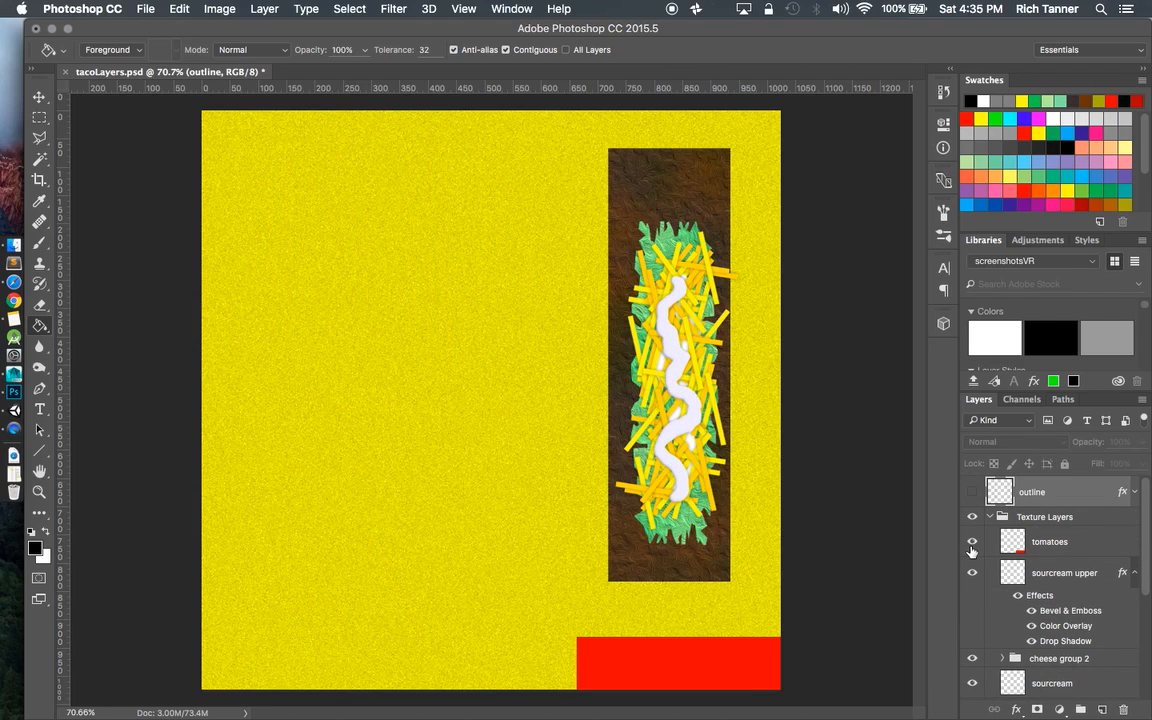
left_click(973, 493)
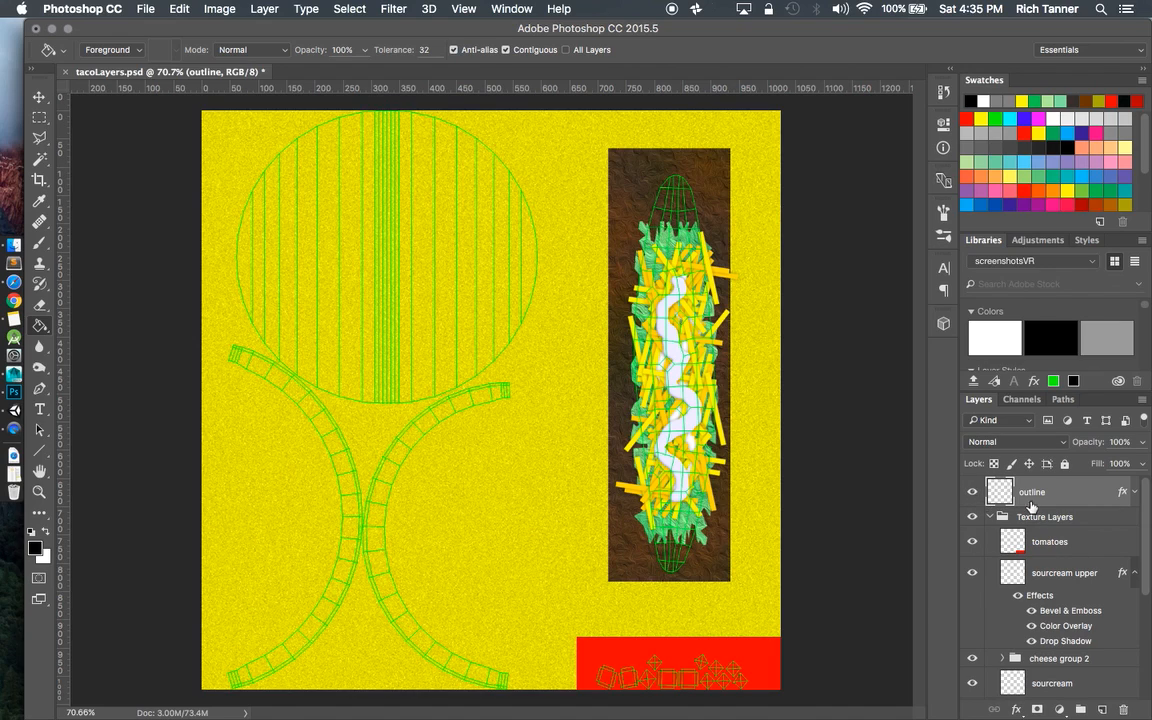
left_click(972, 493)
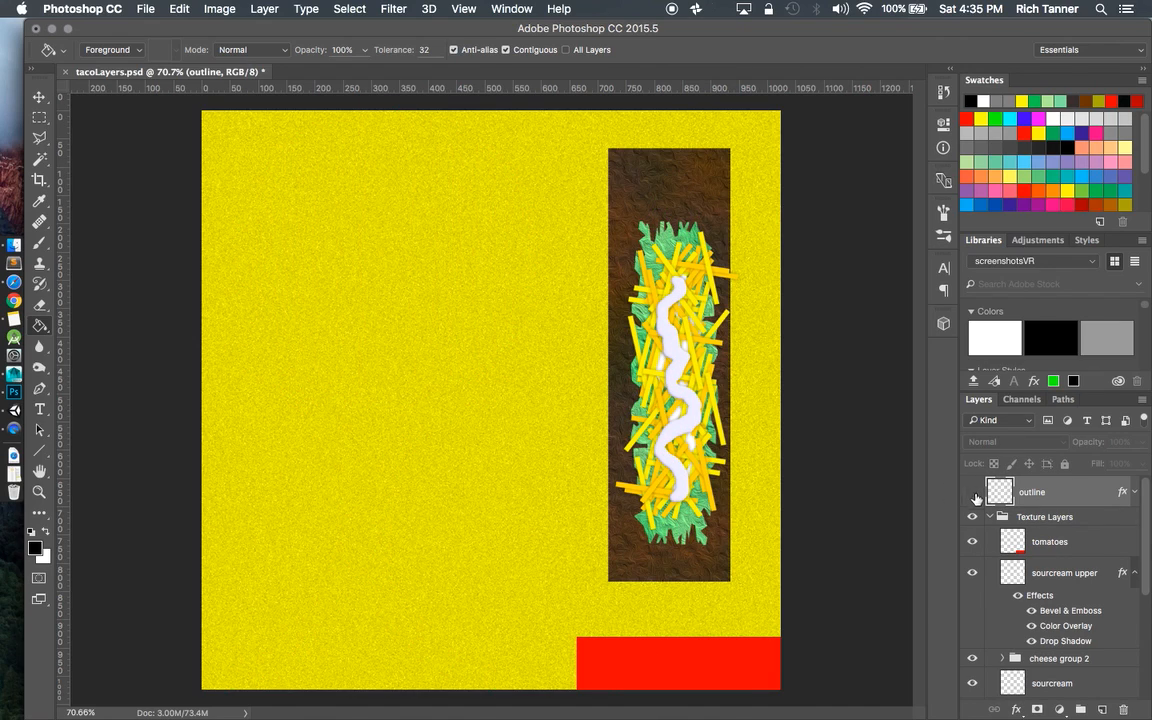
Duplicate the Texture Layers group within tacoLayers.psd under the name BumpLayers.
left_click(1035, 516)
right_click(1035, 516)
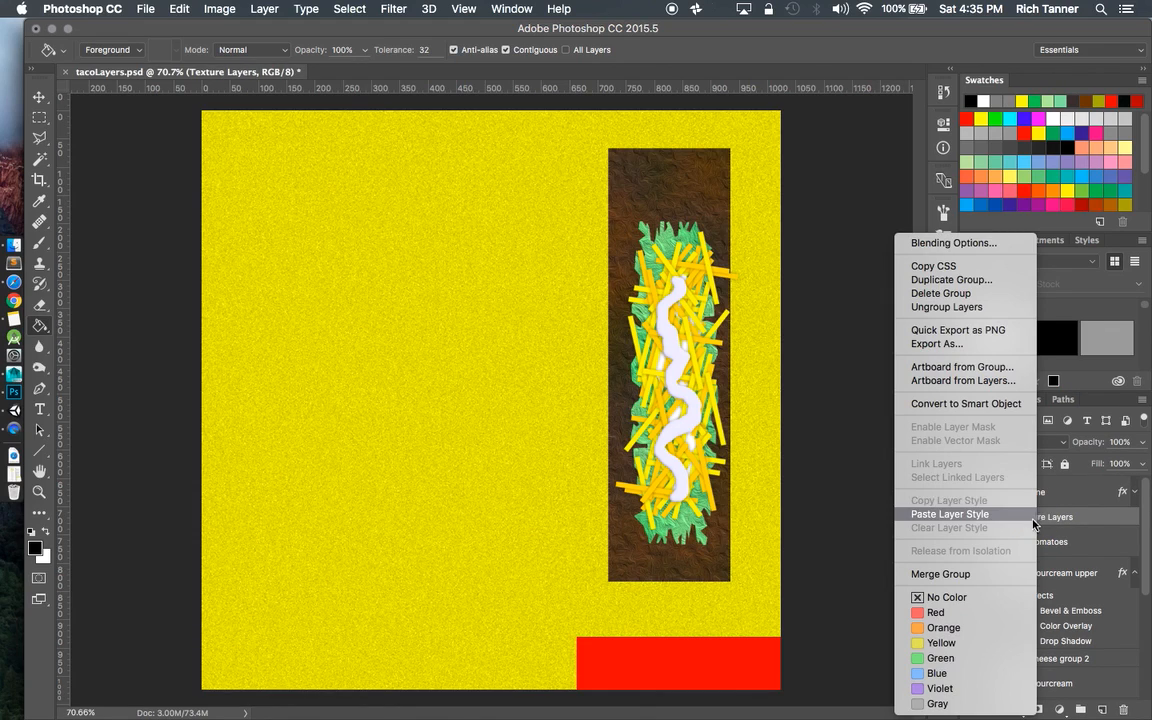
left_click(973, 288)
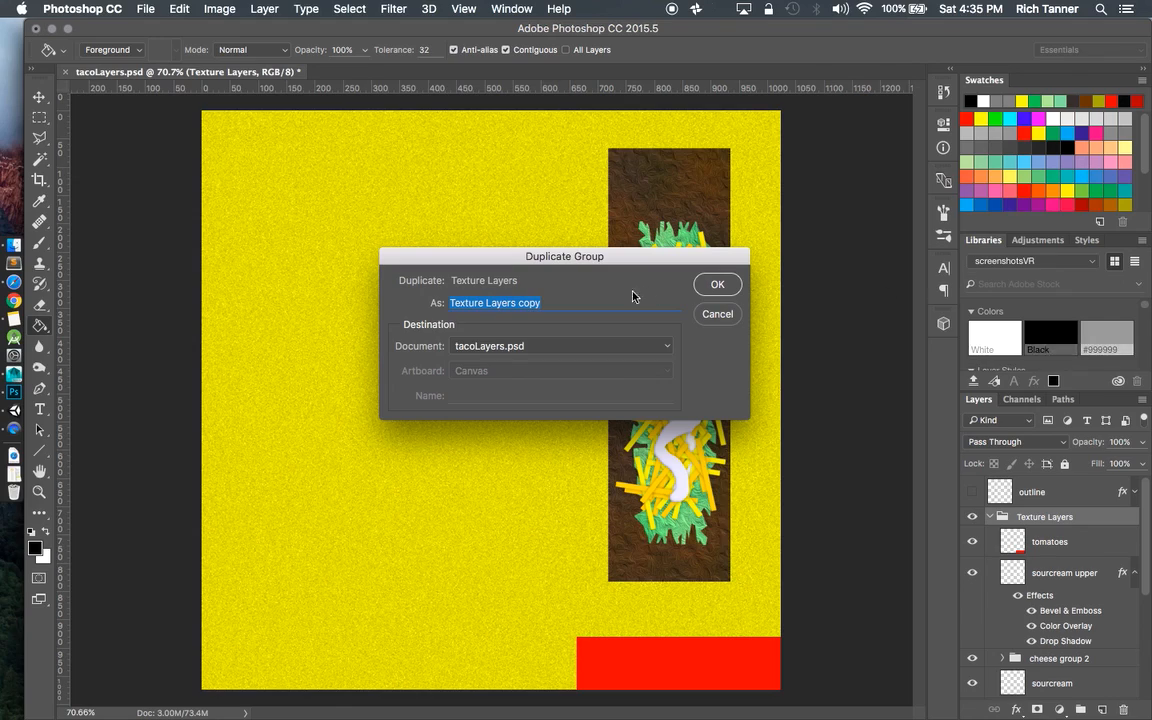
type("BumpLayers")
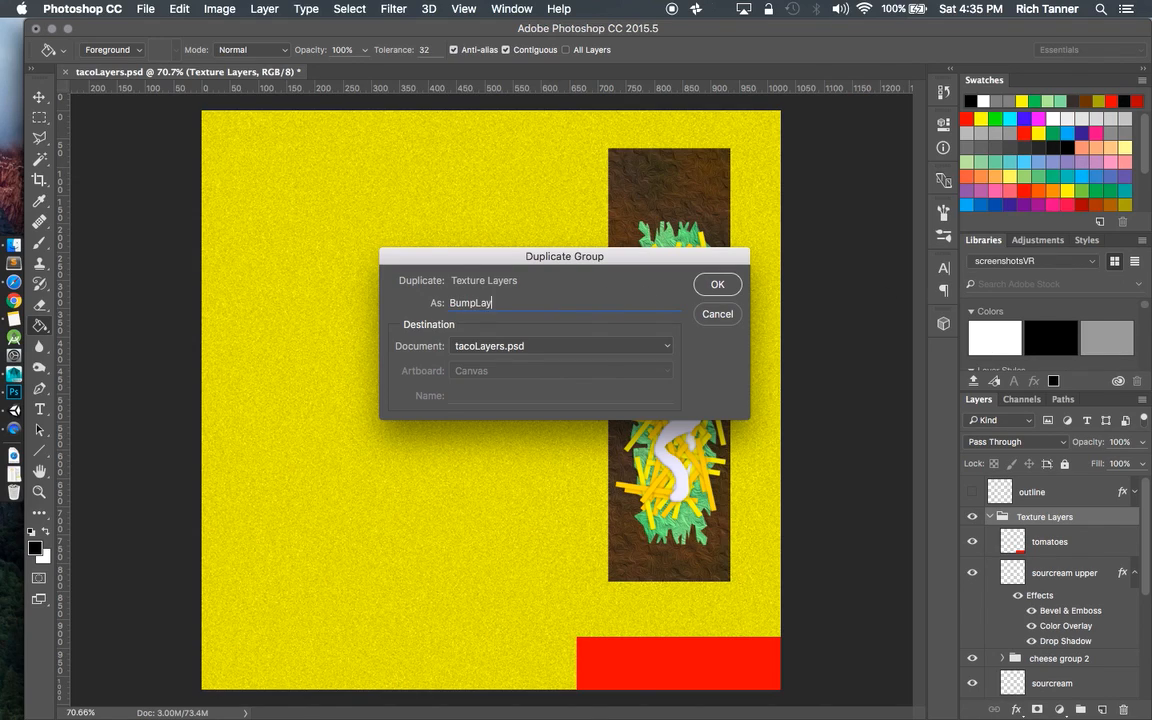
left_click(716, 285)
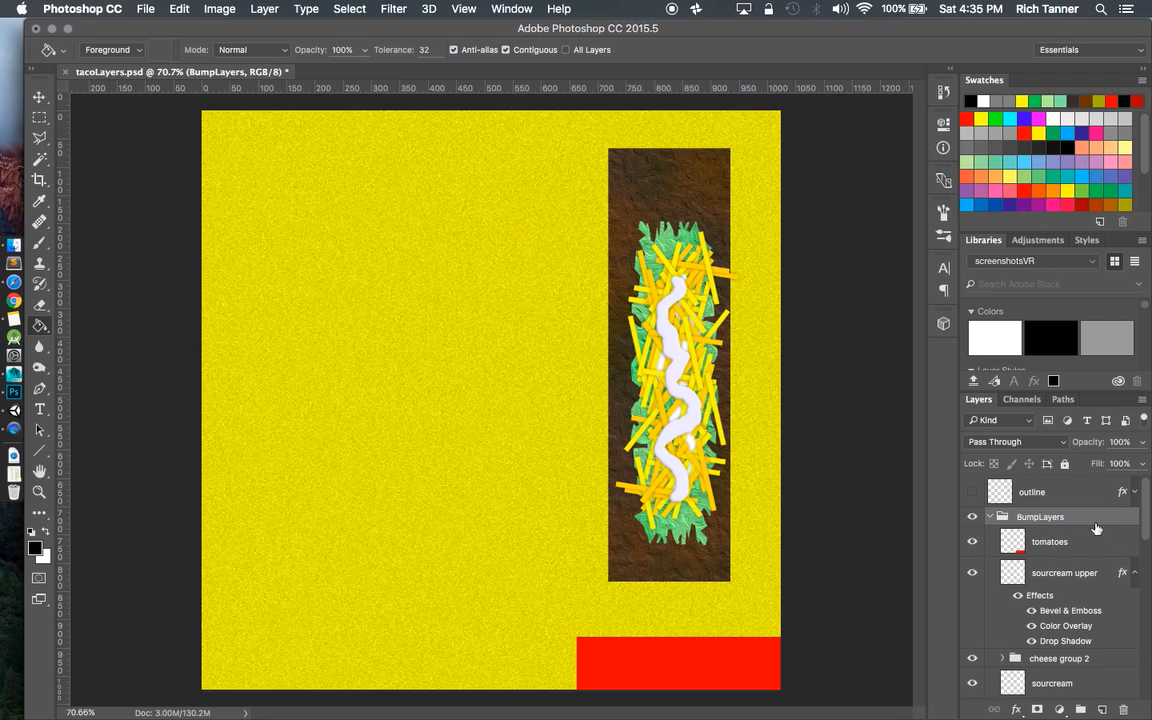
Hide the original Texture Layers group below the BumpLayers contents and collapse it.
left_click_drag(1147, 518, 1146, 692)
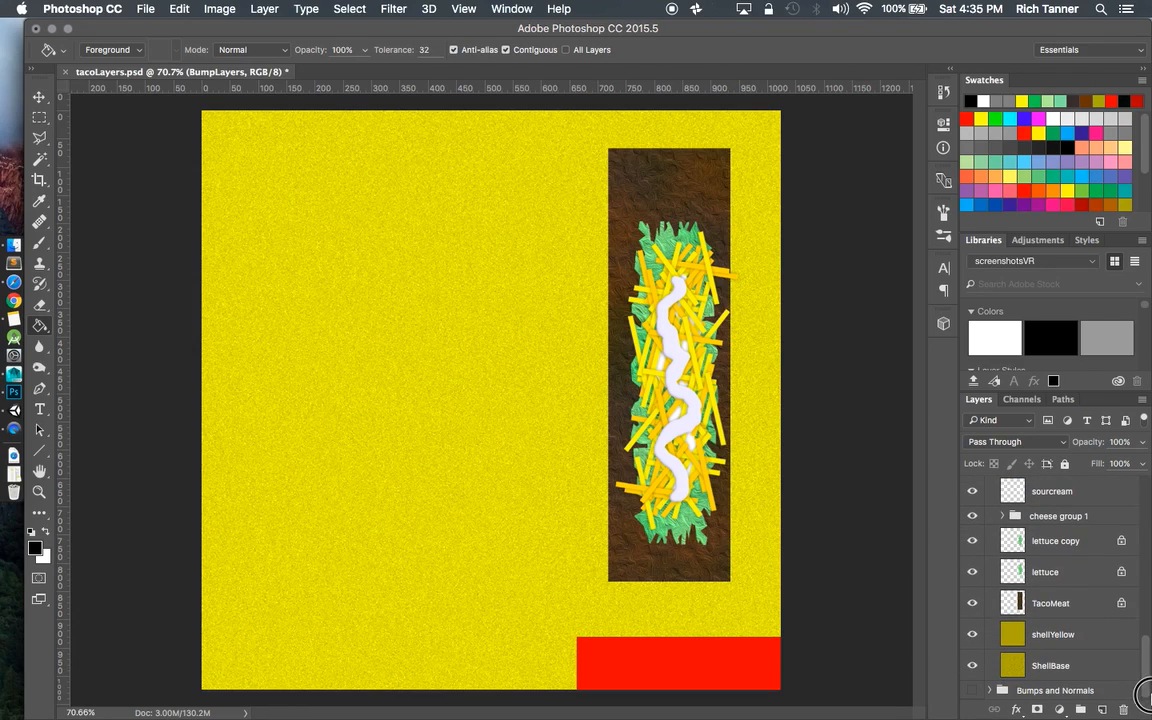
left_click_drag(1146, 668, 1142, 580)
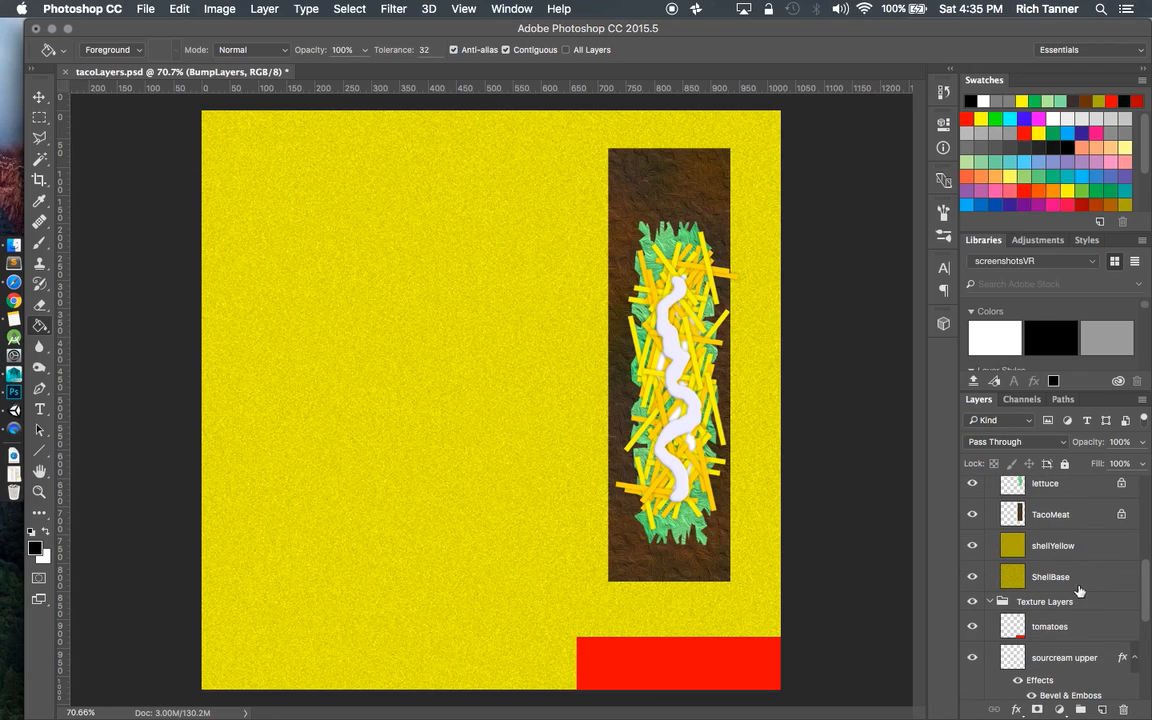
left_click(1045, 606)
left_click(971, 602)
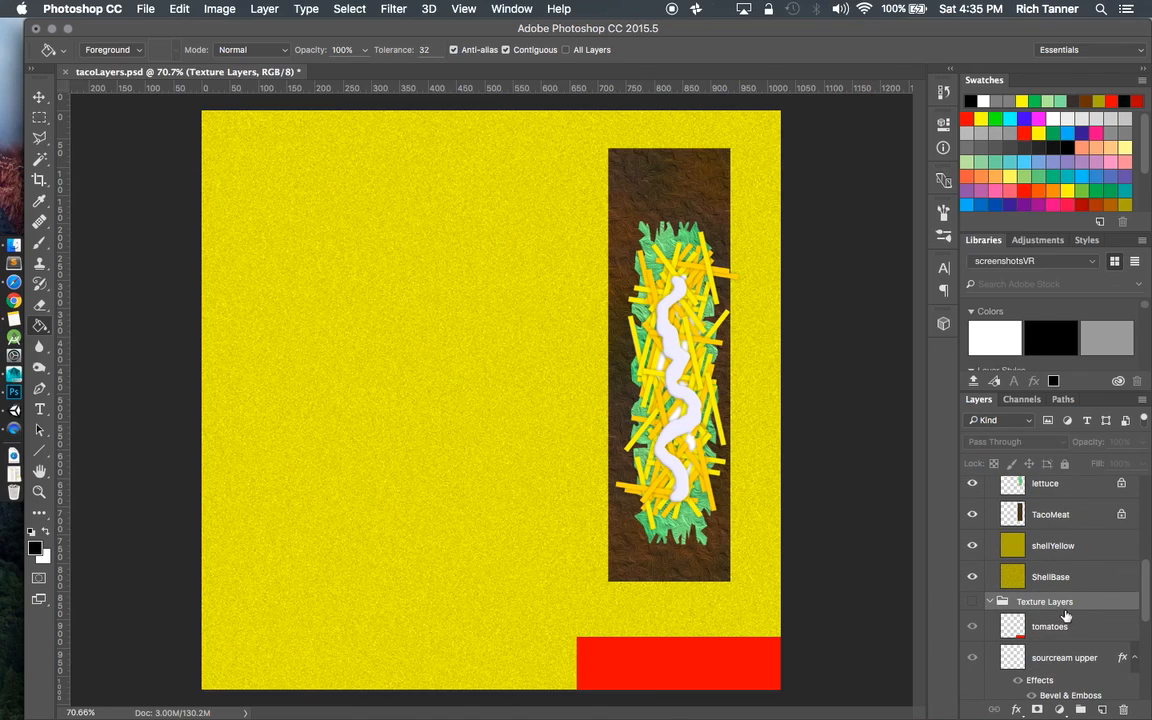
left_click(991, 602)
Select the BumpLayers group, keeping its name, and select the tomatoes layer inside it.
left_click_drag(1148, 618, 1145, 495)
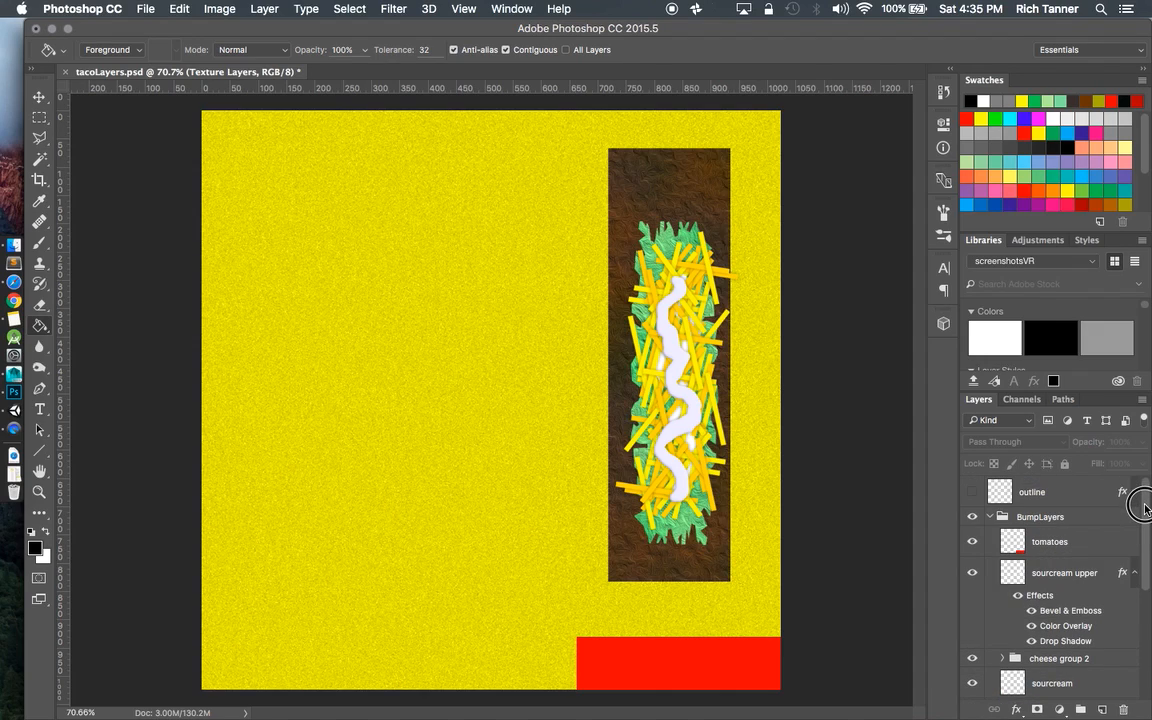
left_click(1062, 519)
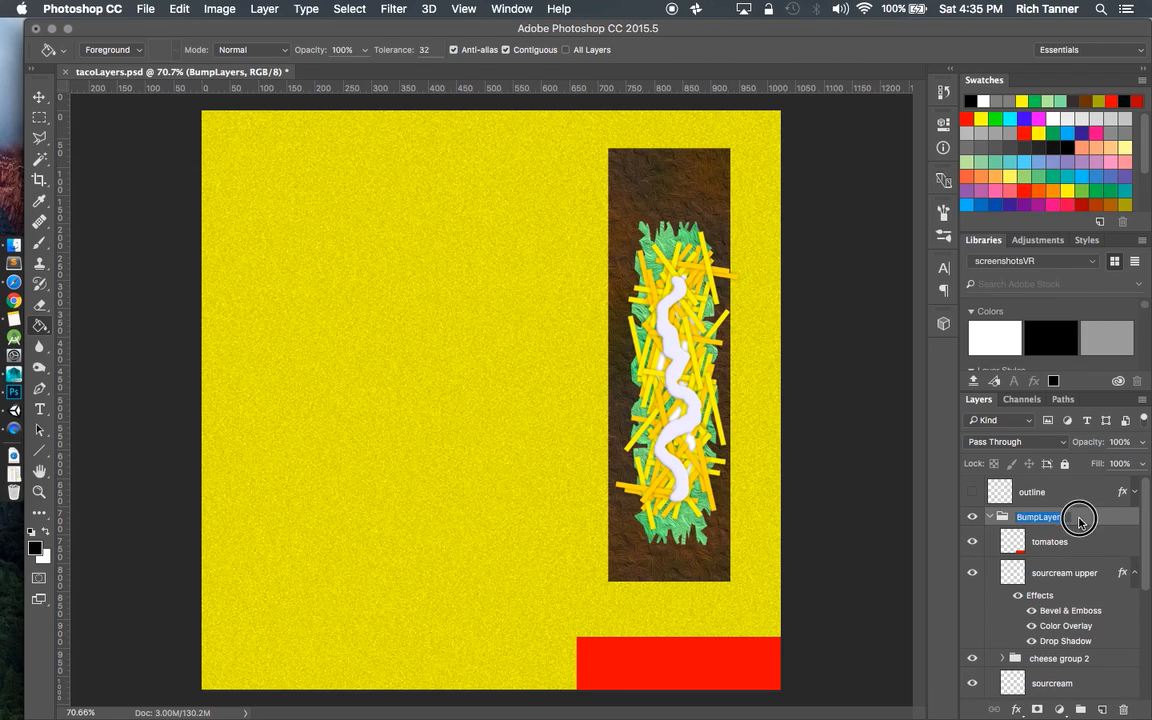
double_click(1076, 522)
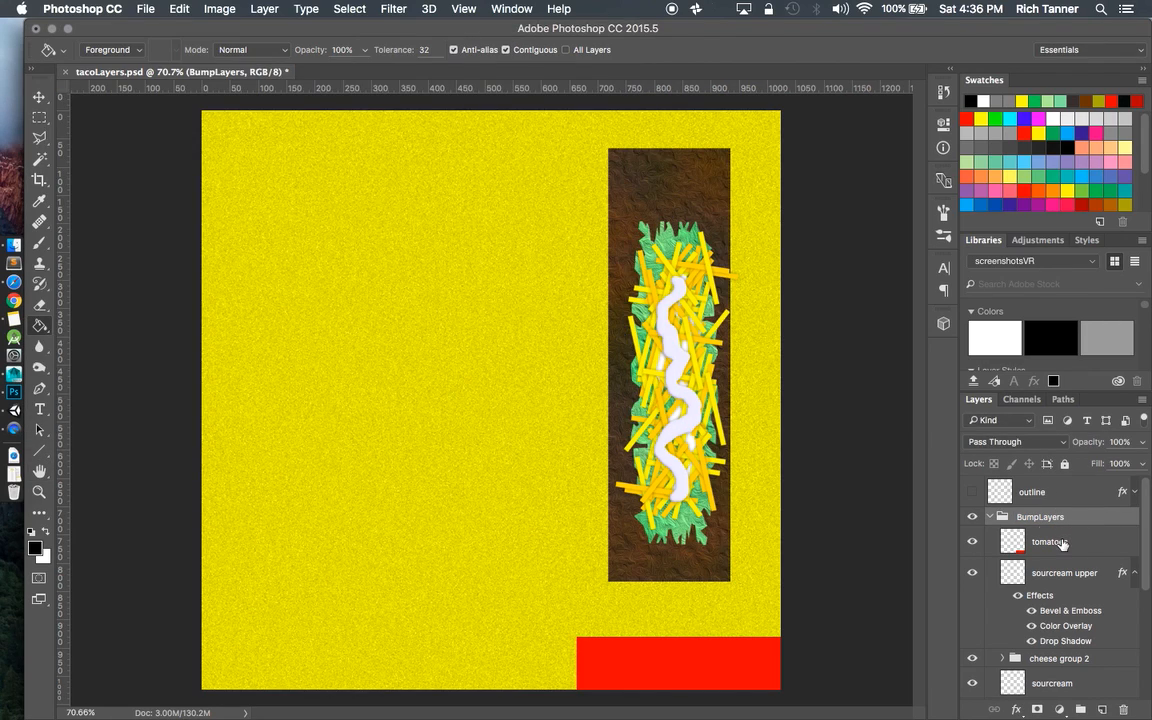
left_click(1062, 544)
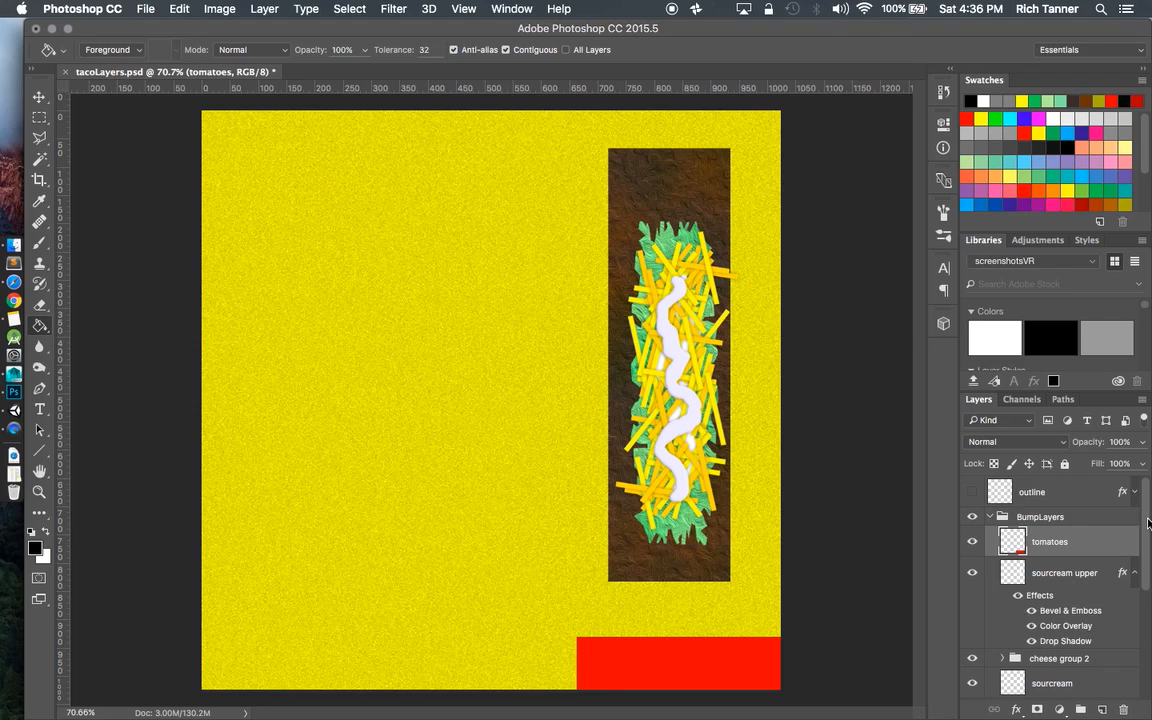
Select the ShellBase layer in BumpLayers and compare shellYellow and ShellBase by toggling each one's visibility off and on.
scroll(1148, 522, "down", 5)
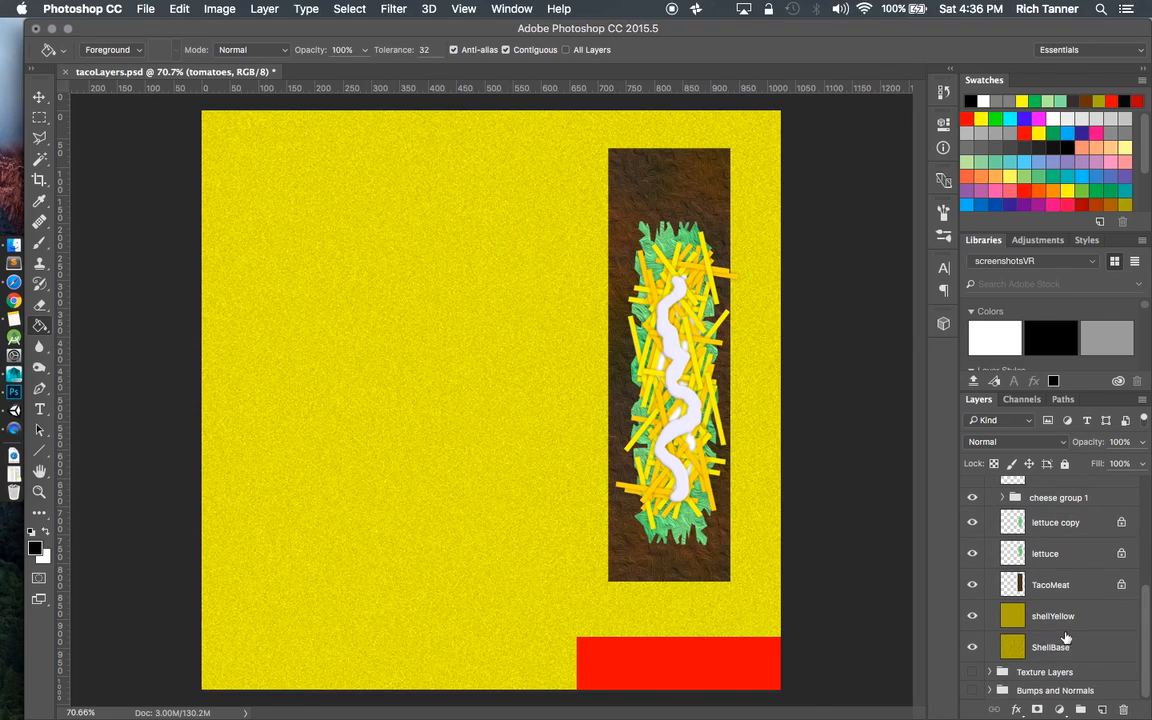
left_click(1062, 645)
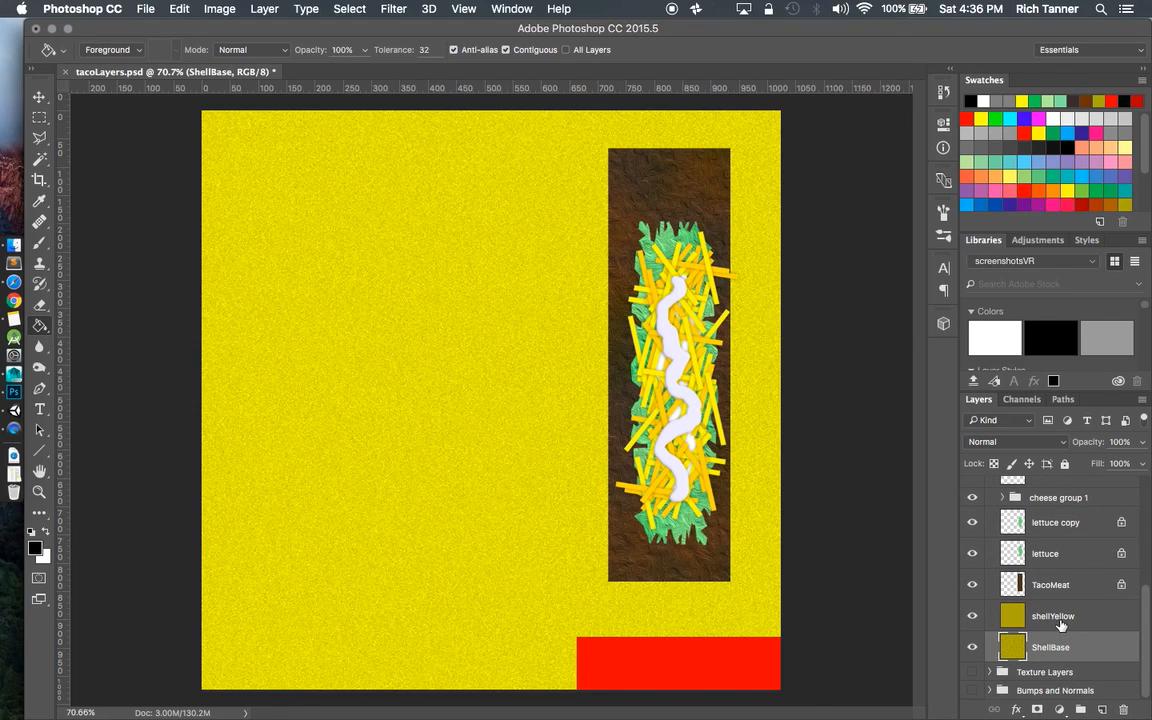
left_click(973, 620)
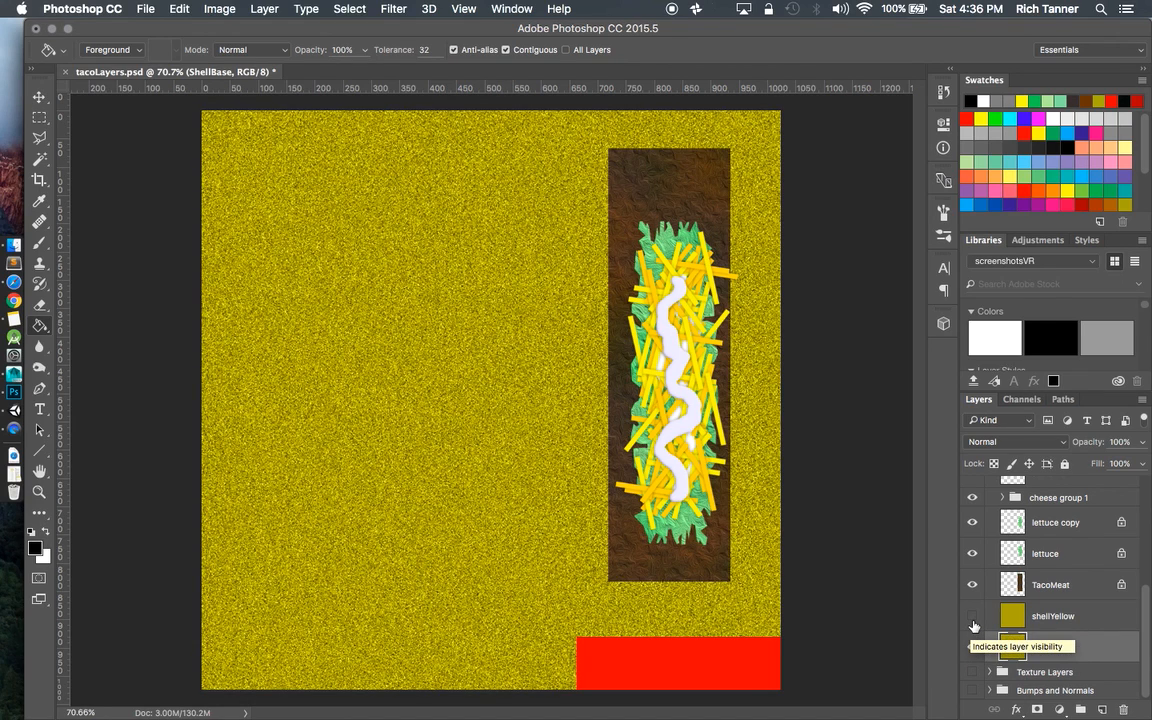
left_click(973, 618)
left_click(973, 651)
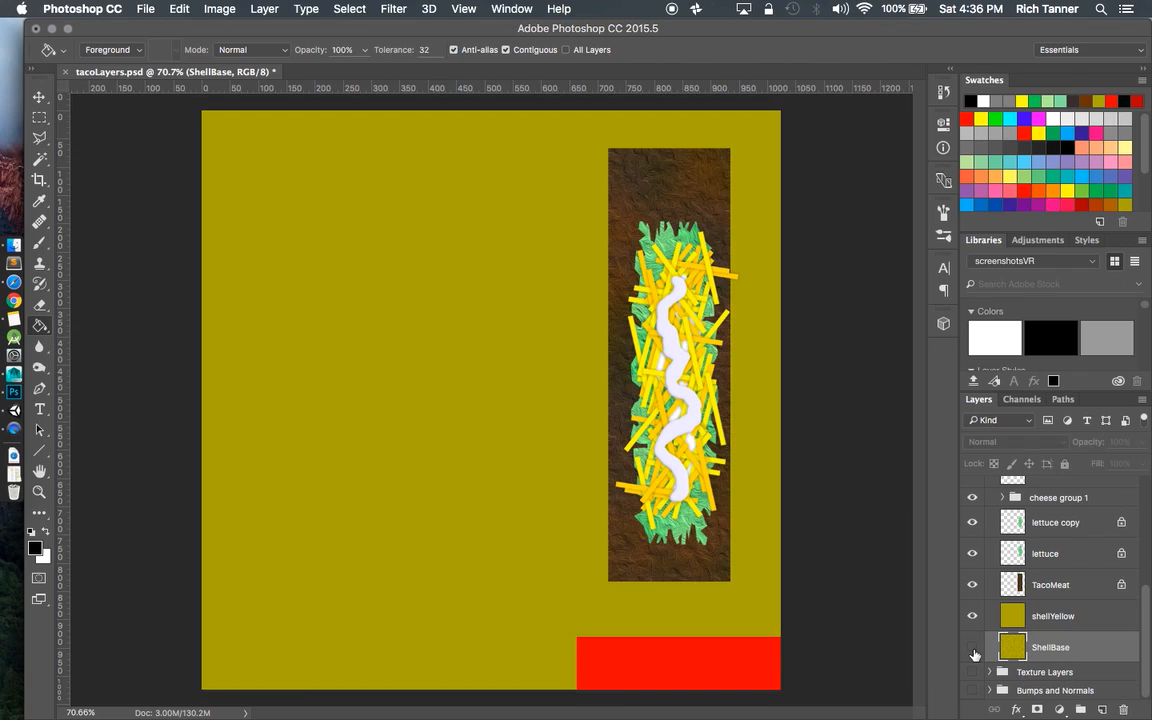
left_click(973, 651)
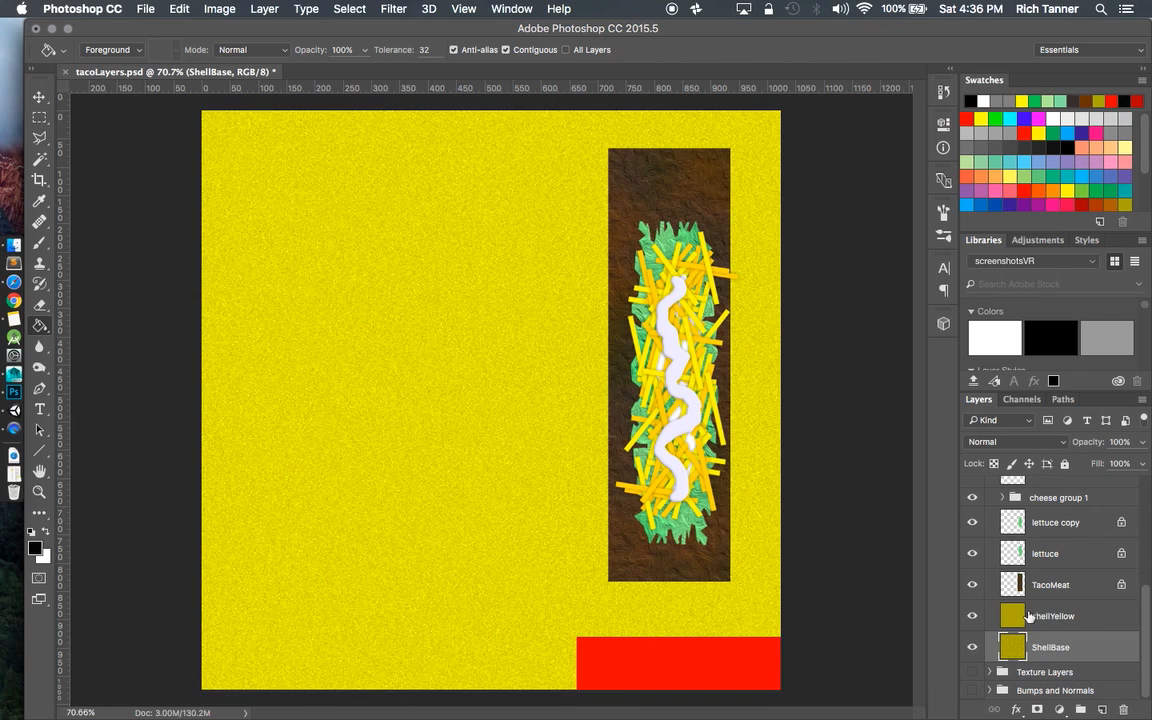
Select the TacoMeat layer and check TacoMeat, lettuce and lettuce copy by toggling each layer's visibility off and on.
left_click(971, 589)
left_click(970, 589)
left_click(992, 584)
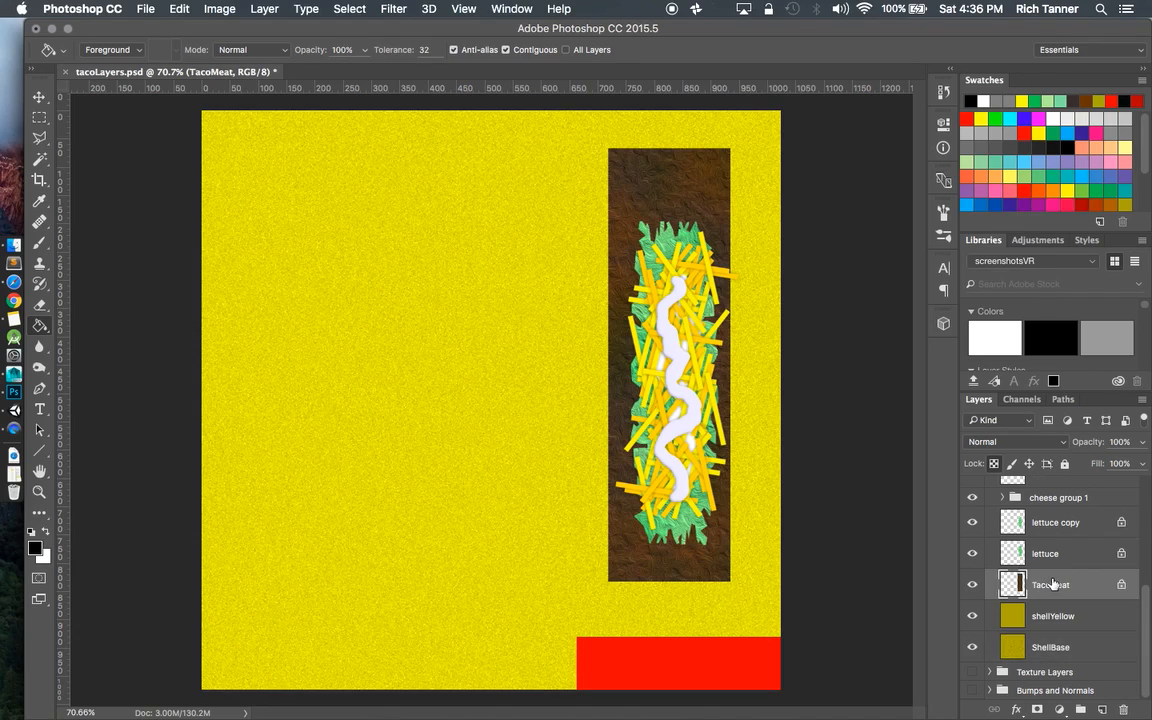
left_click(972, 554)
left_click(972, 554)
left_click(972, 524)
left_click(972, 524)
Expand cheese group 1 in BumpLayers and select its 5 cheese copy 5 layer.
scroll(1148, 617, "up", 1)
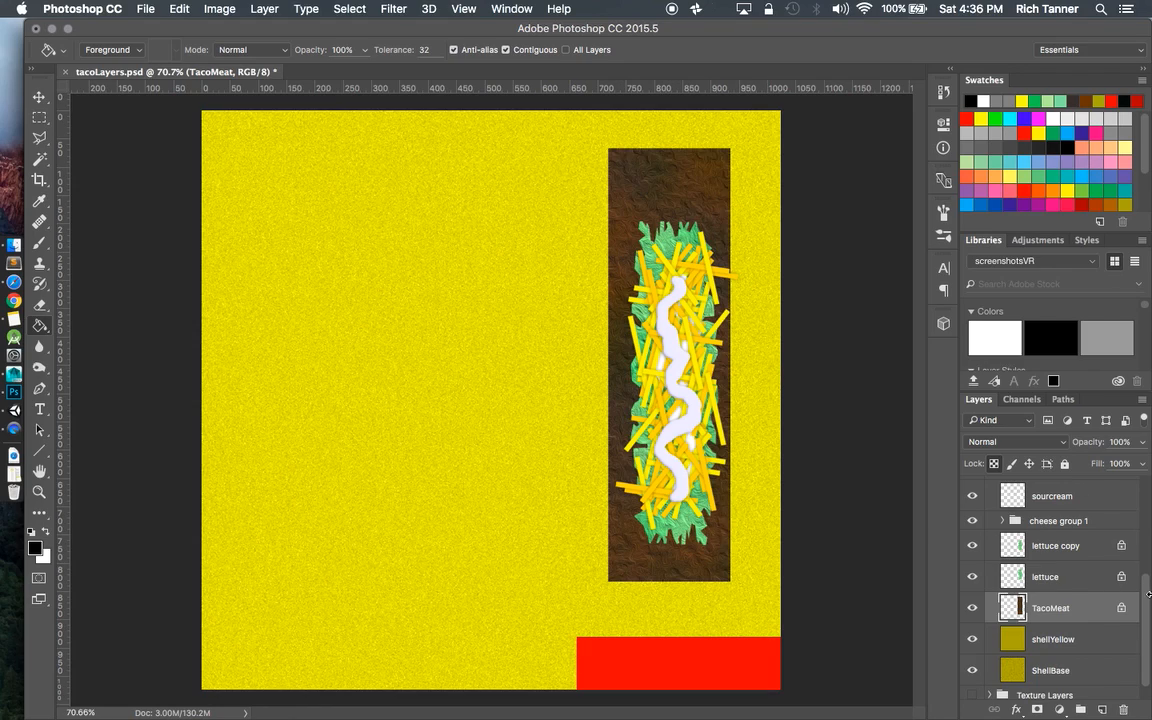
scroll(1145, 594, "up", 1)
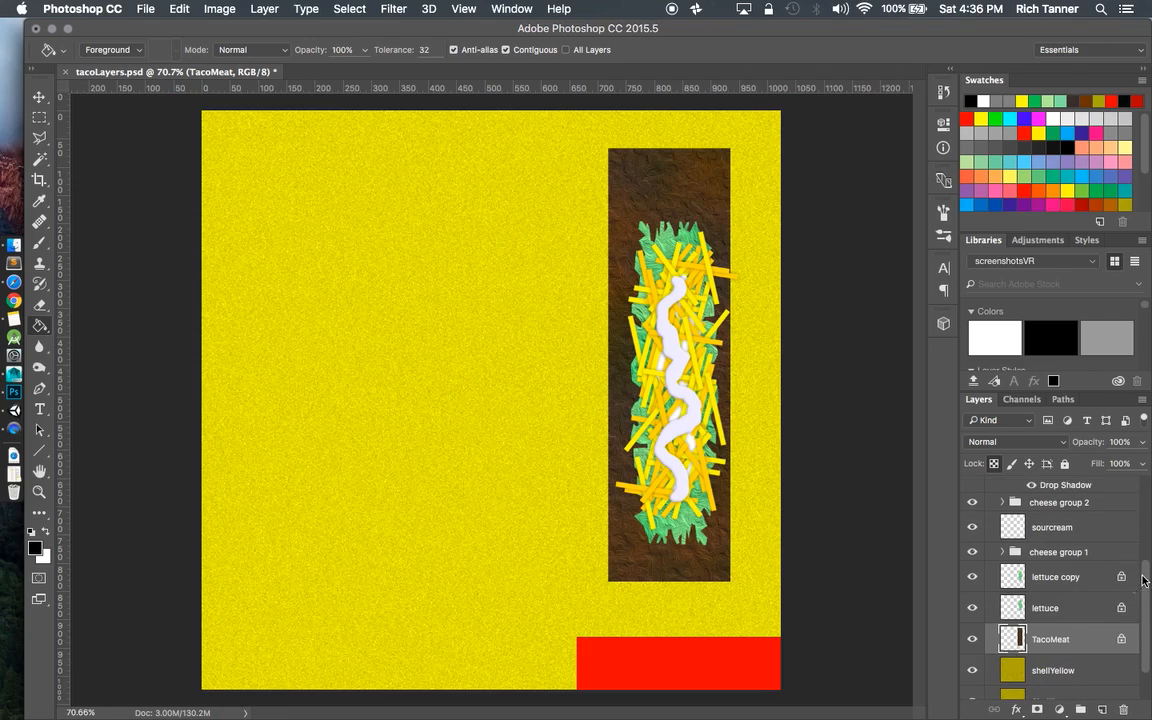
left_click(1003, 552)
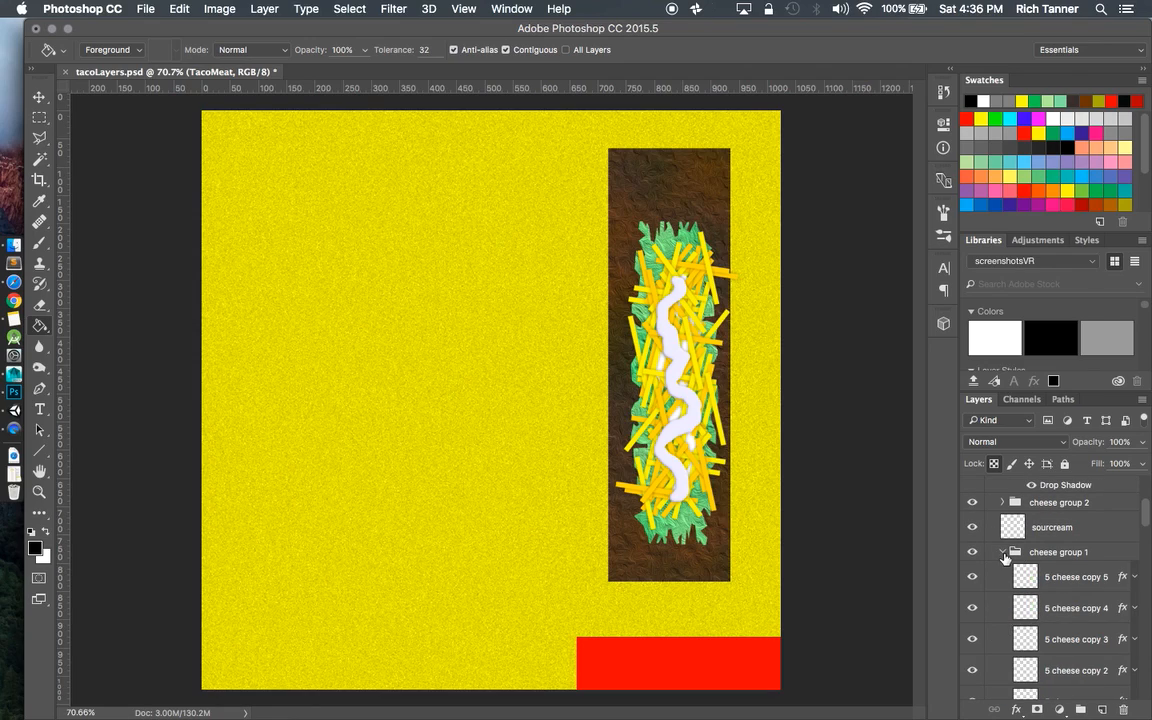
left_click(1072, 576)
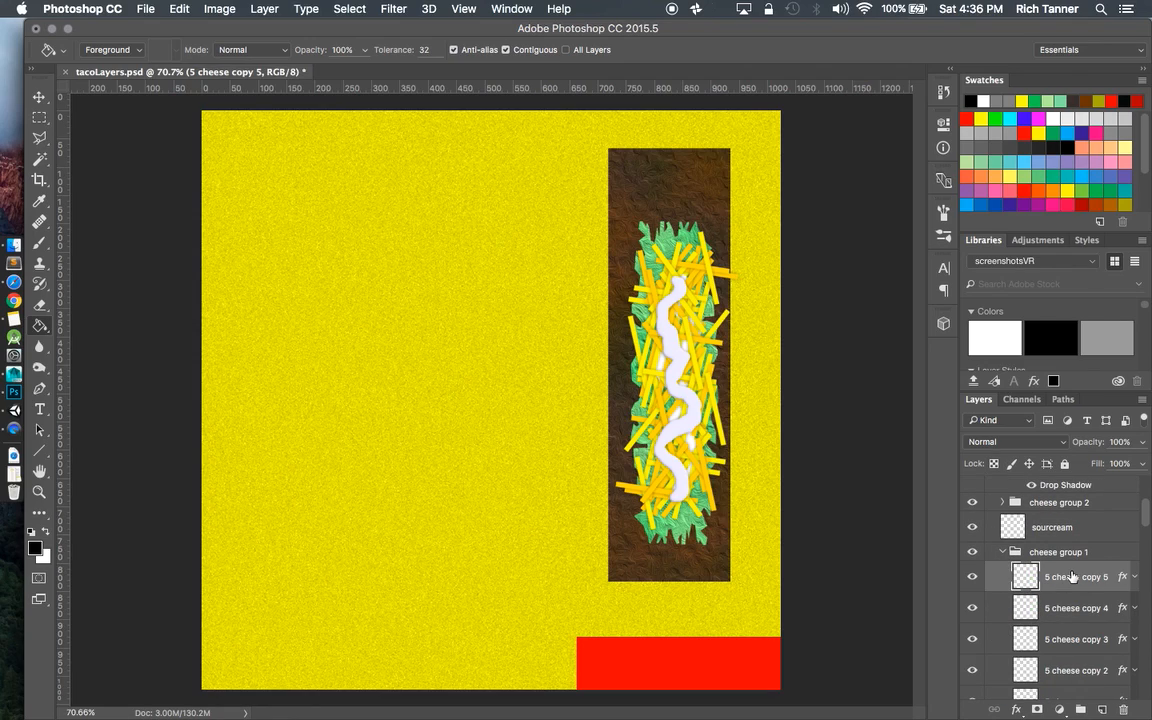
Try moving the 5 cheese copy 5 strip off the taco filling onto the plain yellow shell area, and undo the move.
left_click(41, 93)
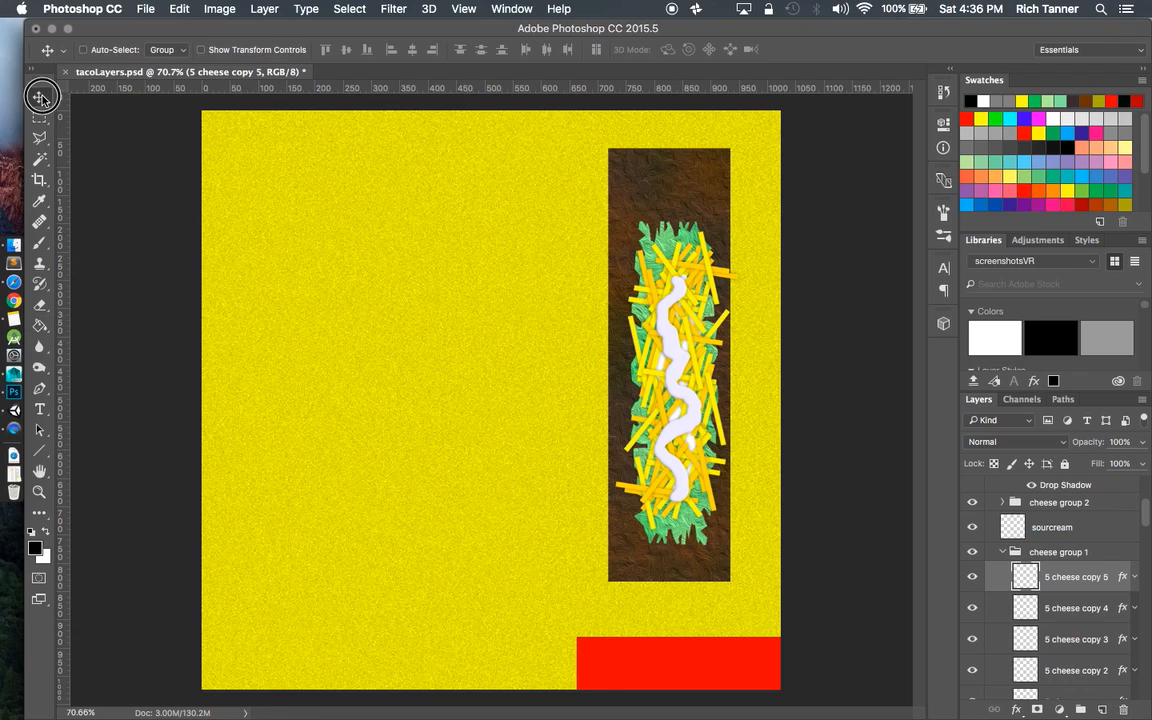
left_click_drag(600, 323, 514, 341)
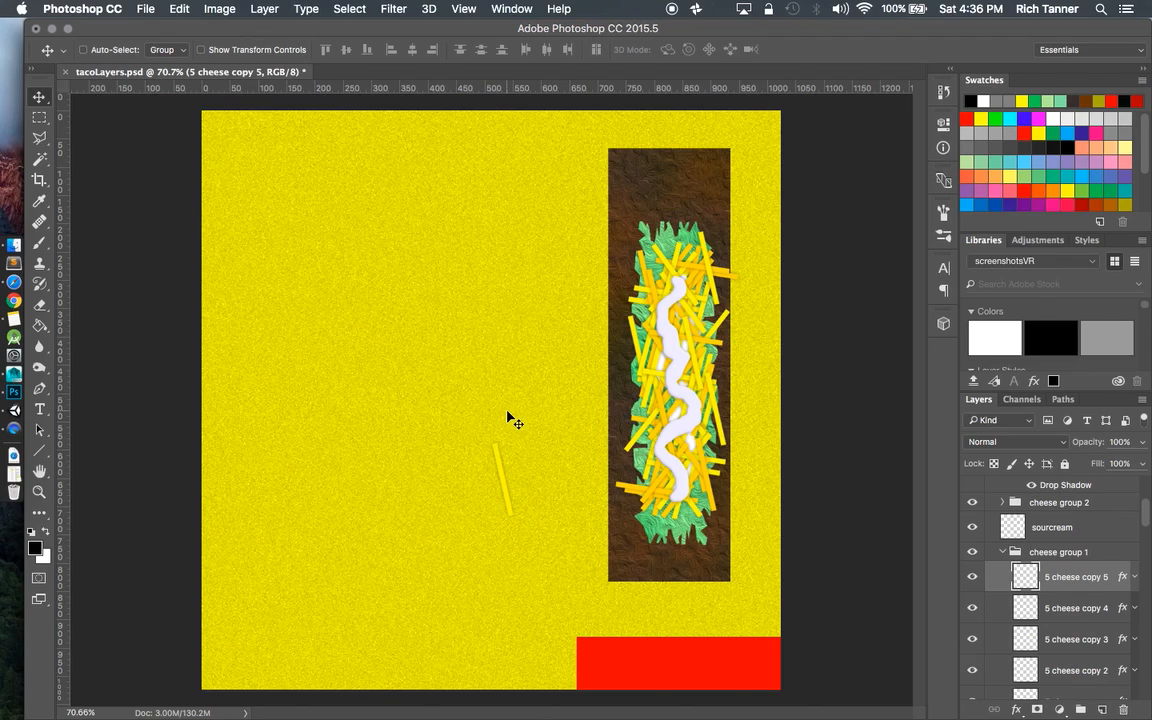
key("super+z")
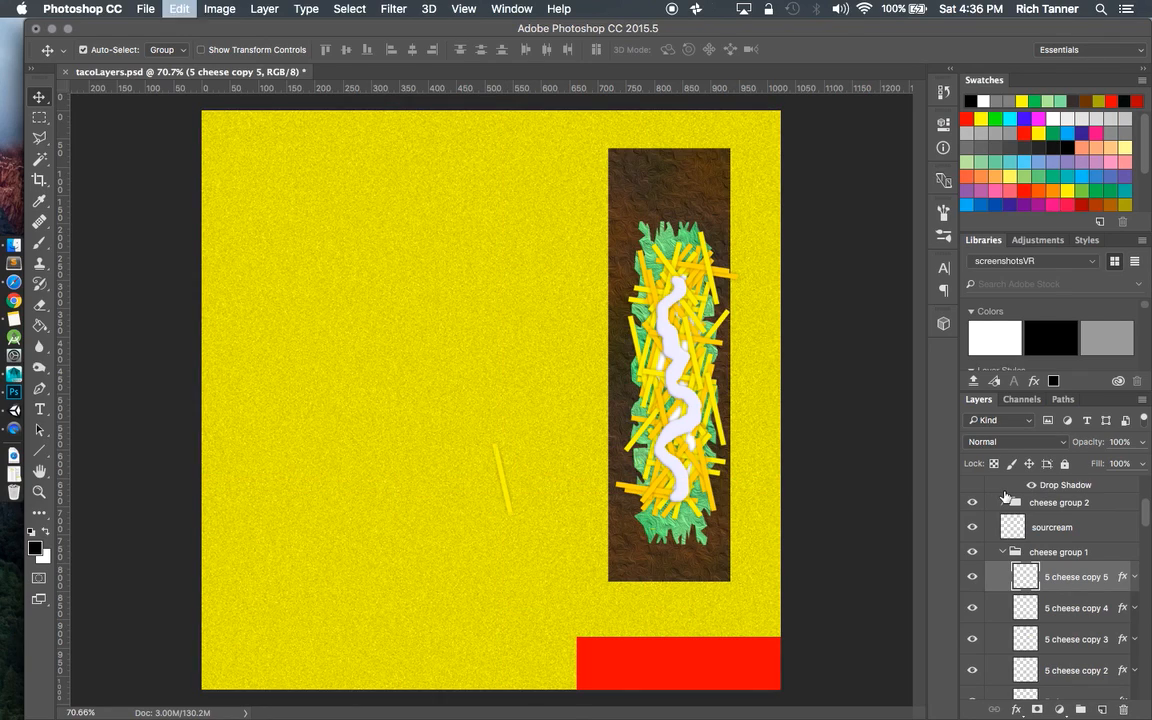
Collapse cheese group 1, select the sourcream layer, and check sourcream and cheese group 2 by toggling each one's visibility off and on.
left_click(1002, 553)
left_click(1049, 531)
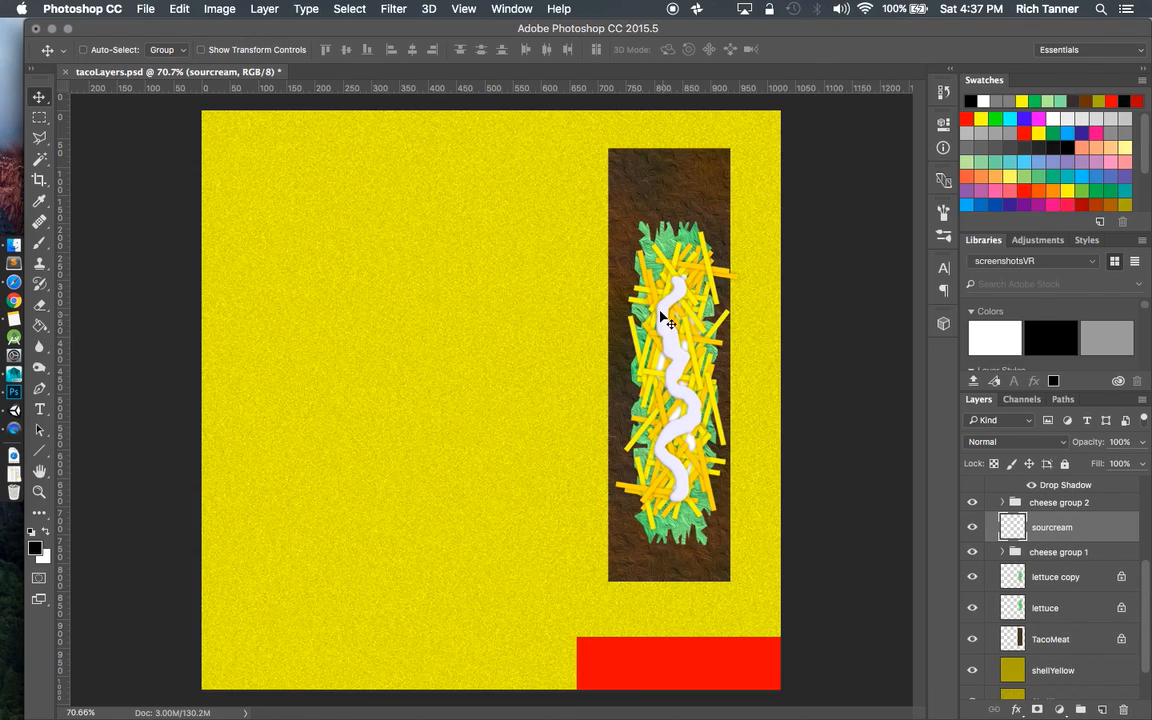
left_click(972, 525)
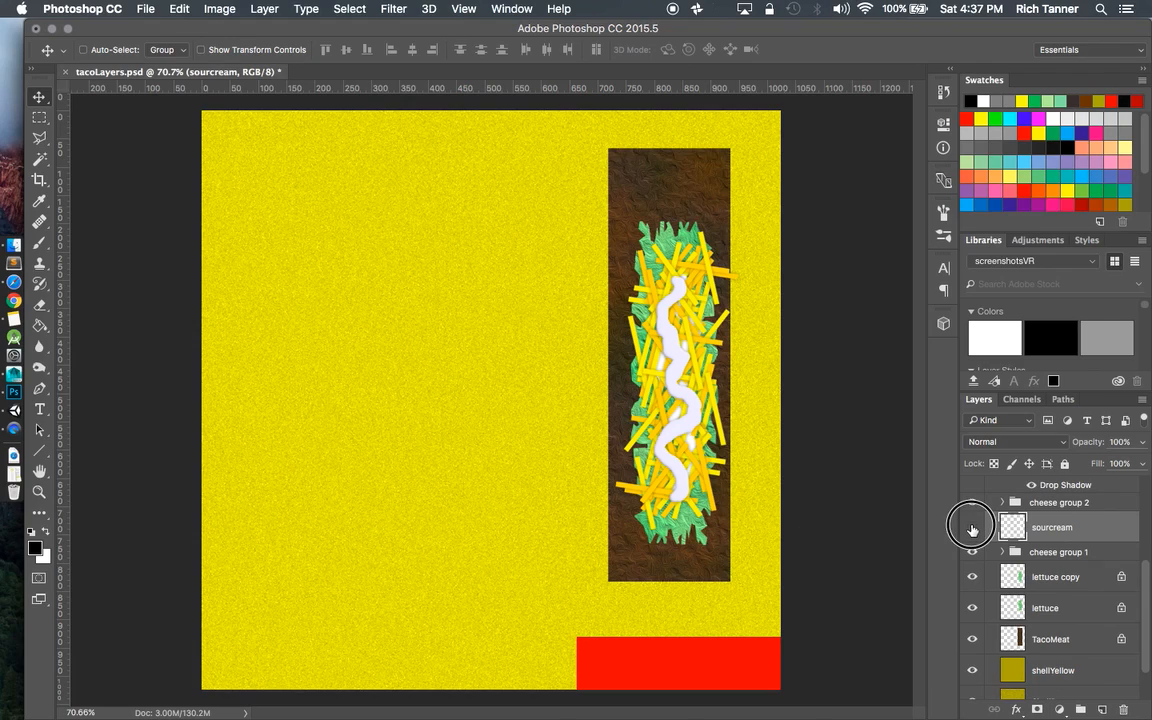
left_click(972, 526)
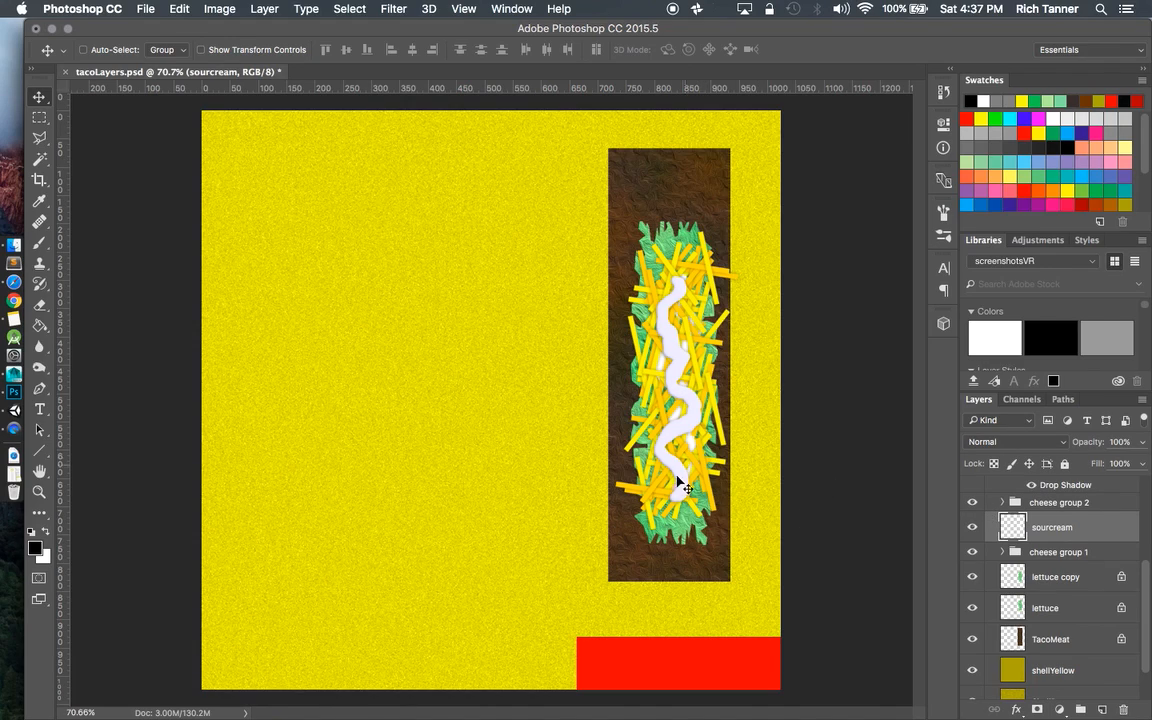
left_click(972, 527)
left_click(972, 528)
left_click(972, 503)
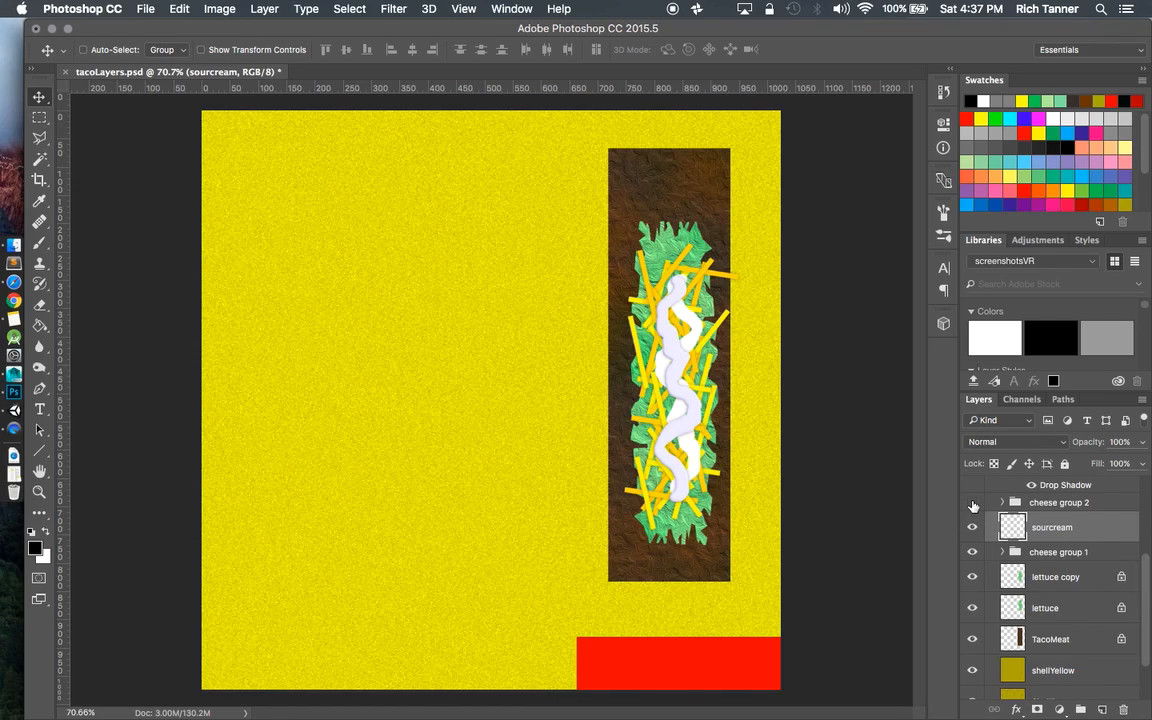
left_click(971, 503)
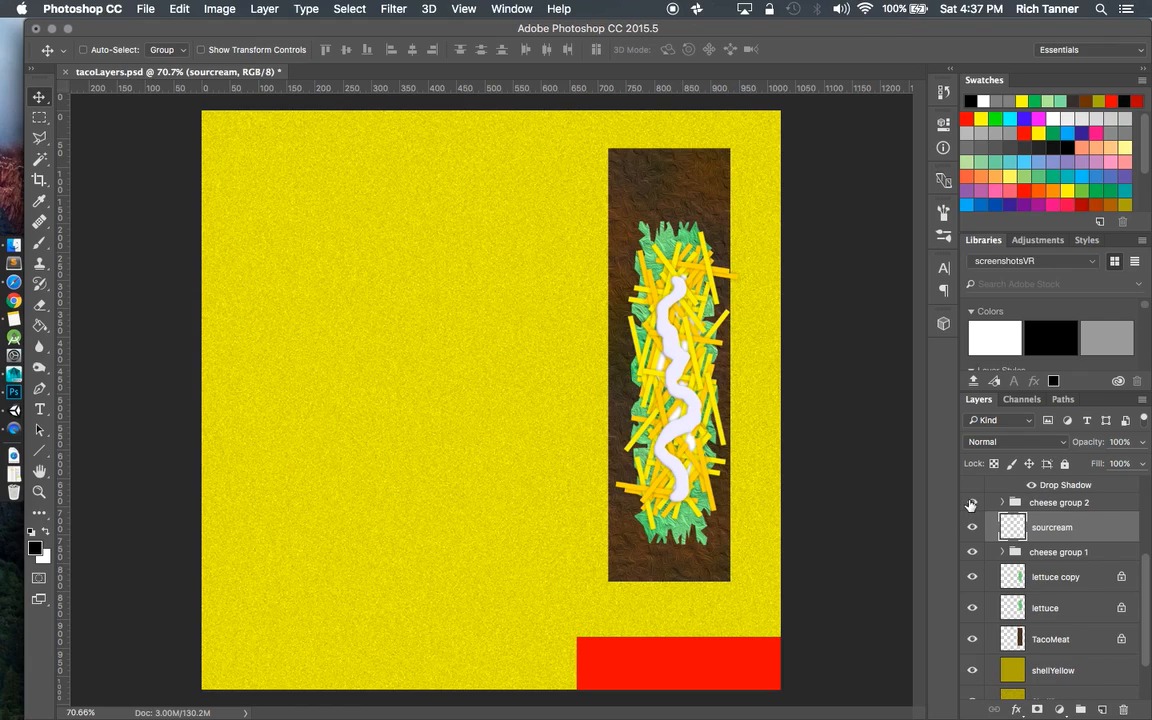
Select the sourcream upper layer and check sourcream upper and tomatoes by toggling each layer's visibility off and on.
left_click_drag(1143, 567, 1143, 514)
left_click(1068, 545)
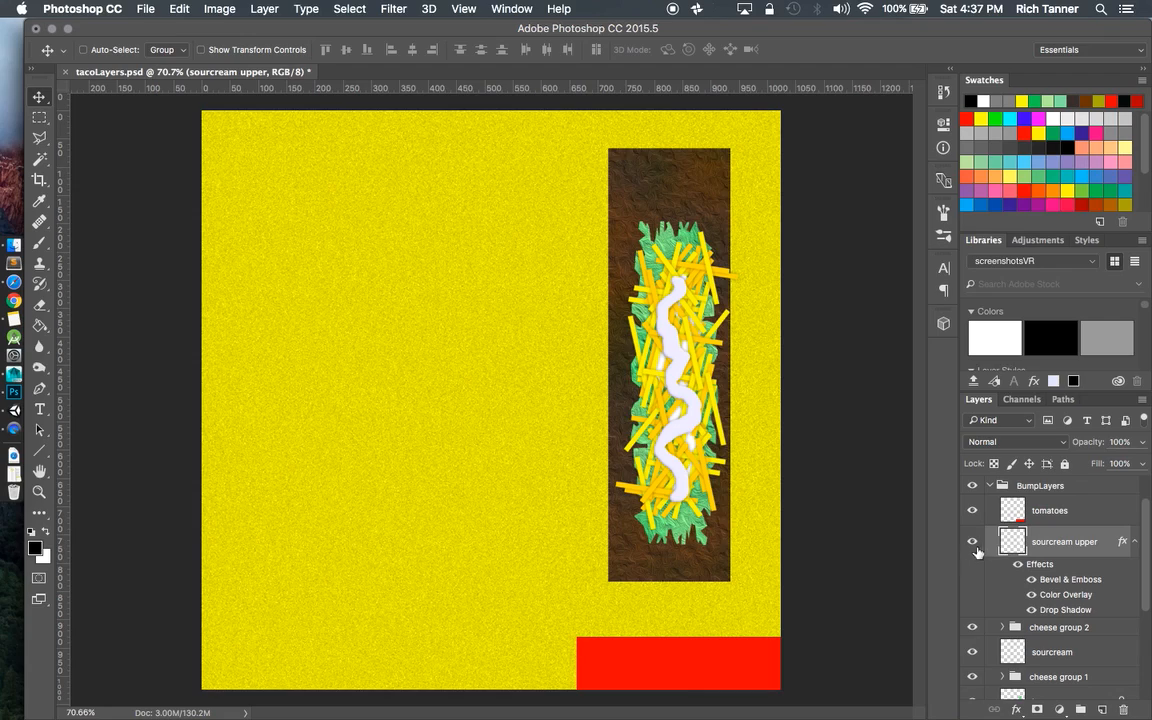
left_click(971, 543)
left_click(972, 543)
left_click_drag(1145, 546, 1144, 520)
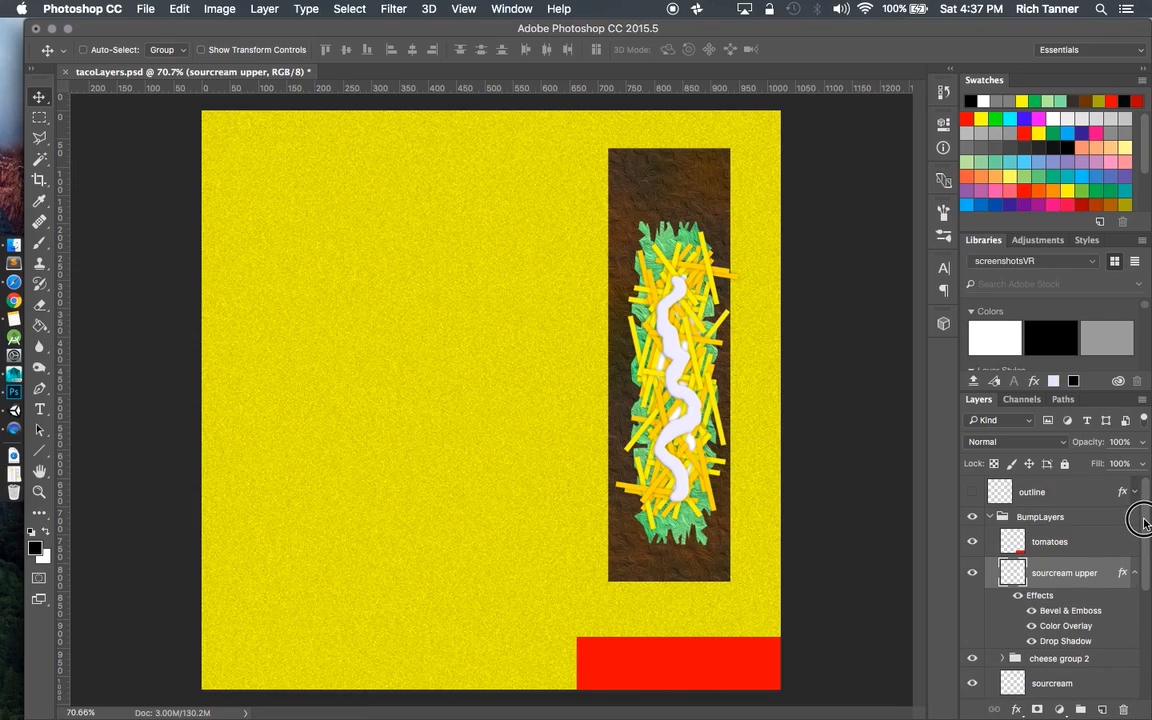
left_click(973, 542)
left_click(973, 542)
Select everything in the BumpLayers group from tomatoes down to ShellBase and merge it into a single layer.
left_click(1008, 538)
left_click_drag(1147, 515, 1144, 645)
left_click(1068, 647, "shift")
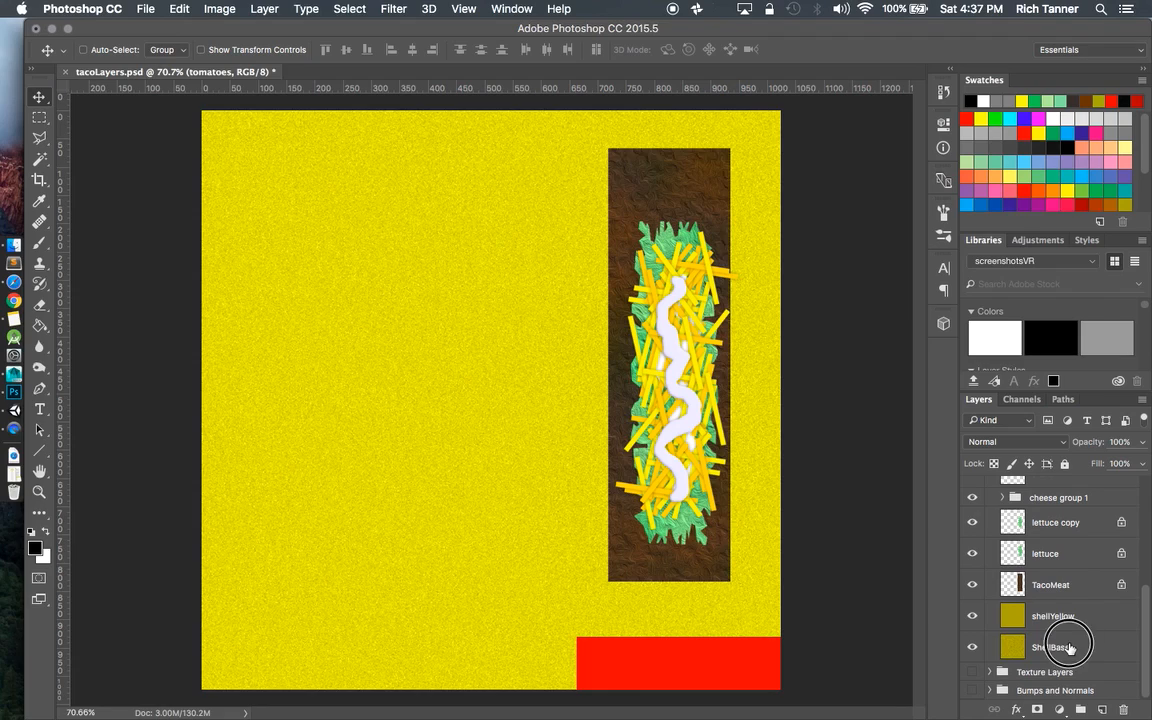
left_click_drag(1148, 627, 1142, 481)
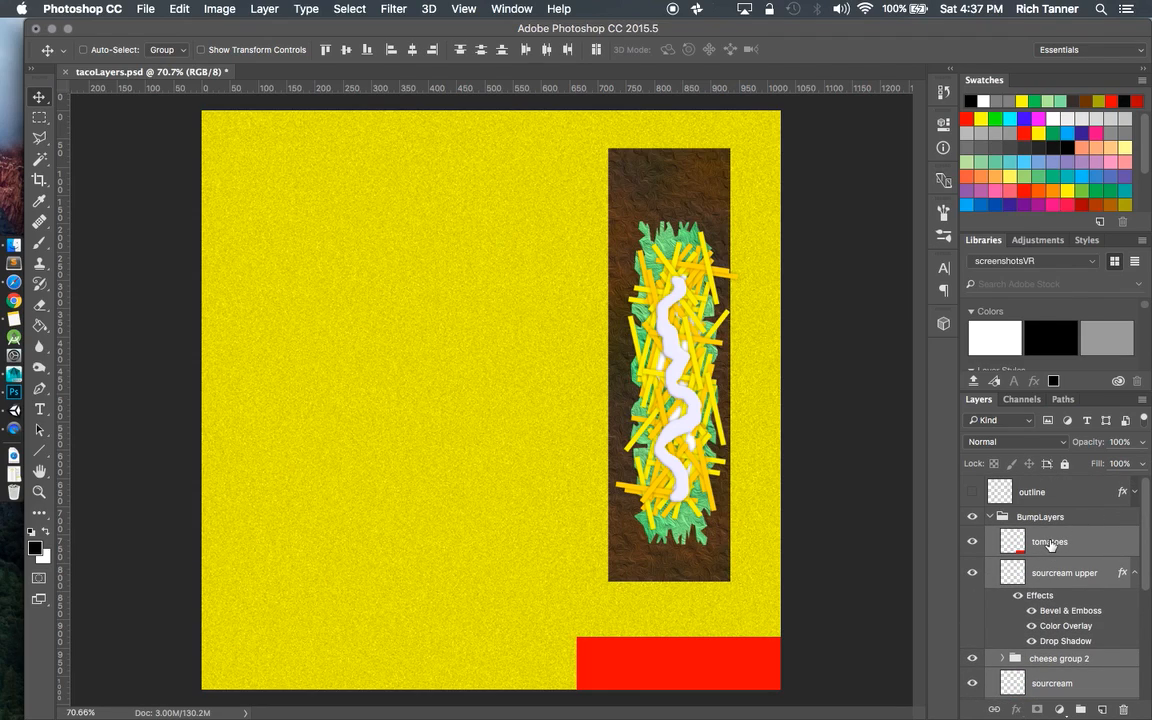
left_click_drag(1149, 512, 1139, 481)
right_click(1048, 547)
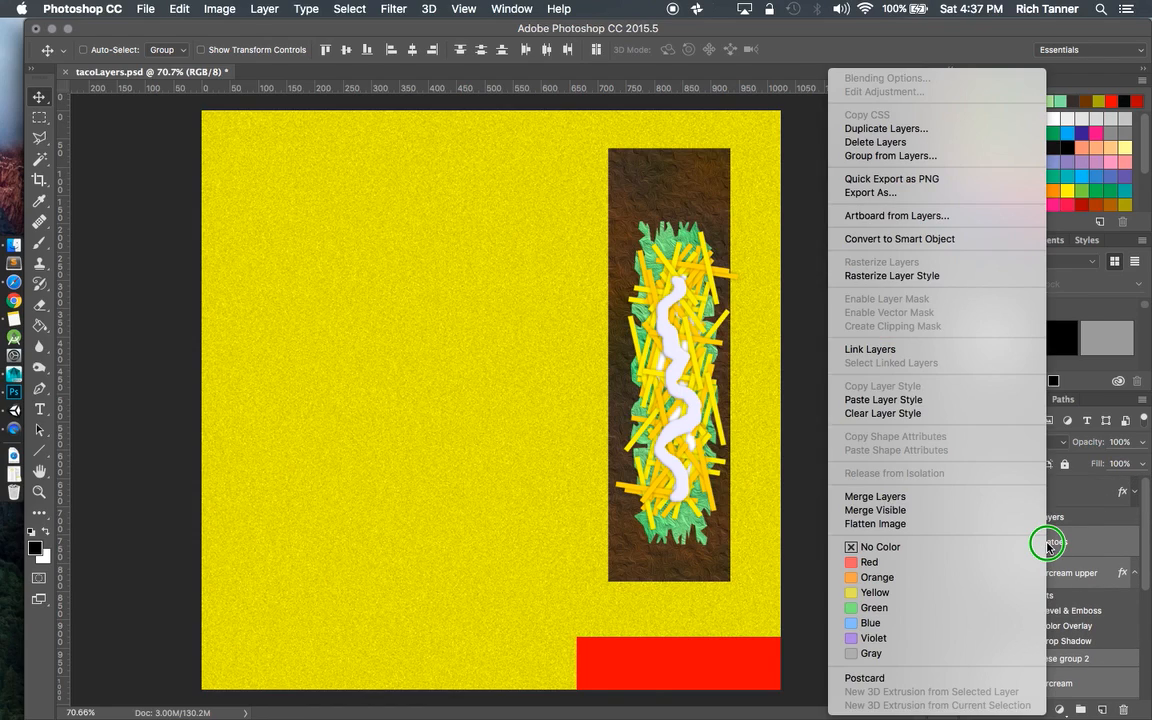
left_click(977, 503)
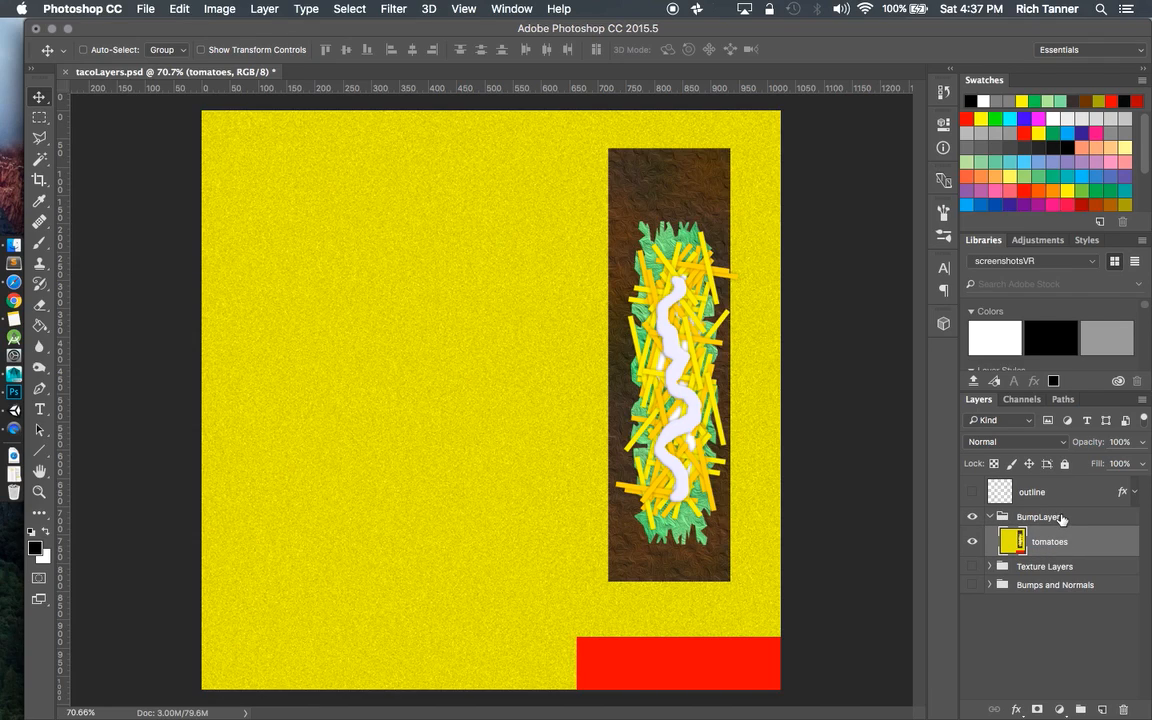
Duplicate the BumpLayers group as NormalsLayer within tacoLayers.psd and hide the duplicate group.
left_click(1038, 517)
right_click(1036, 521)
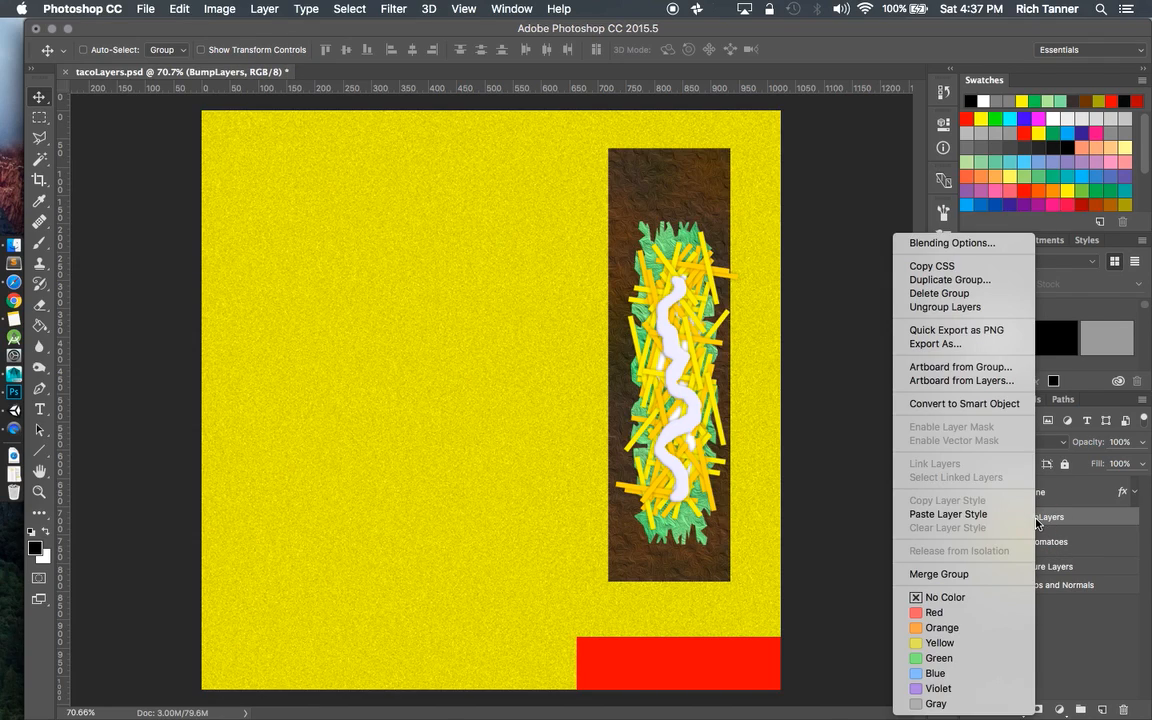
left_click(945, 281)
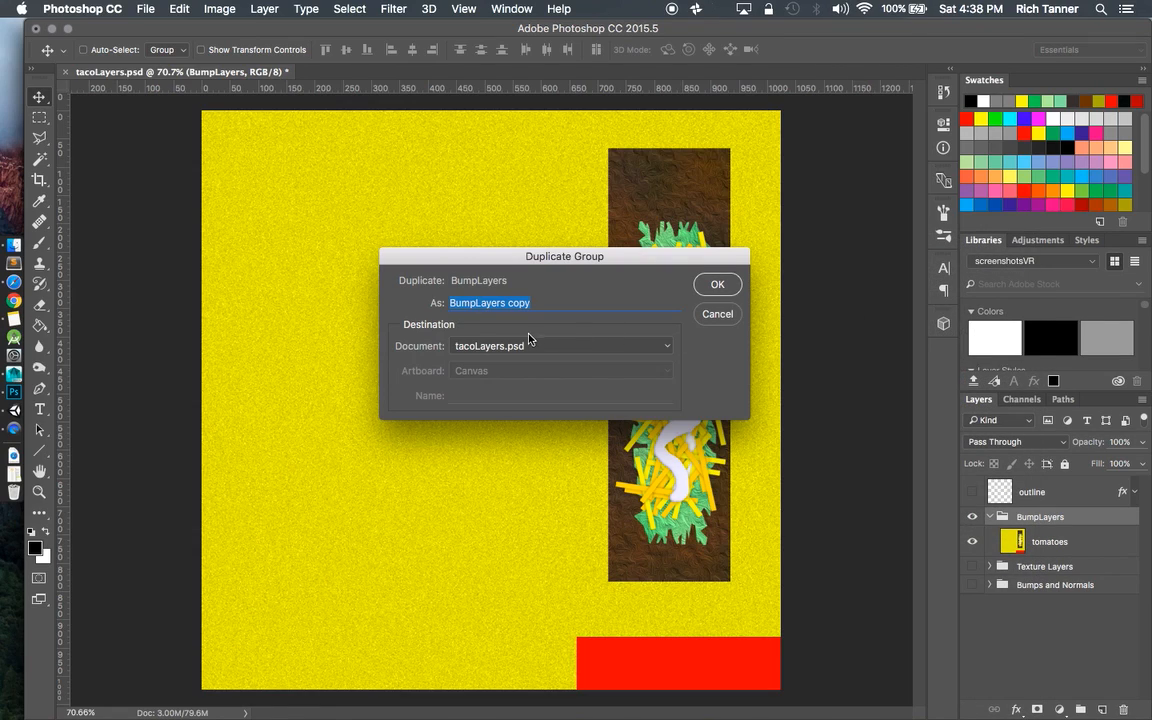
double_click(504, 302)
type("NormalsLayer")
key("Return")
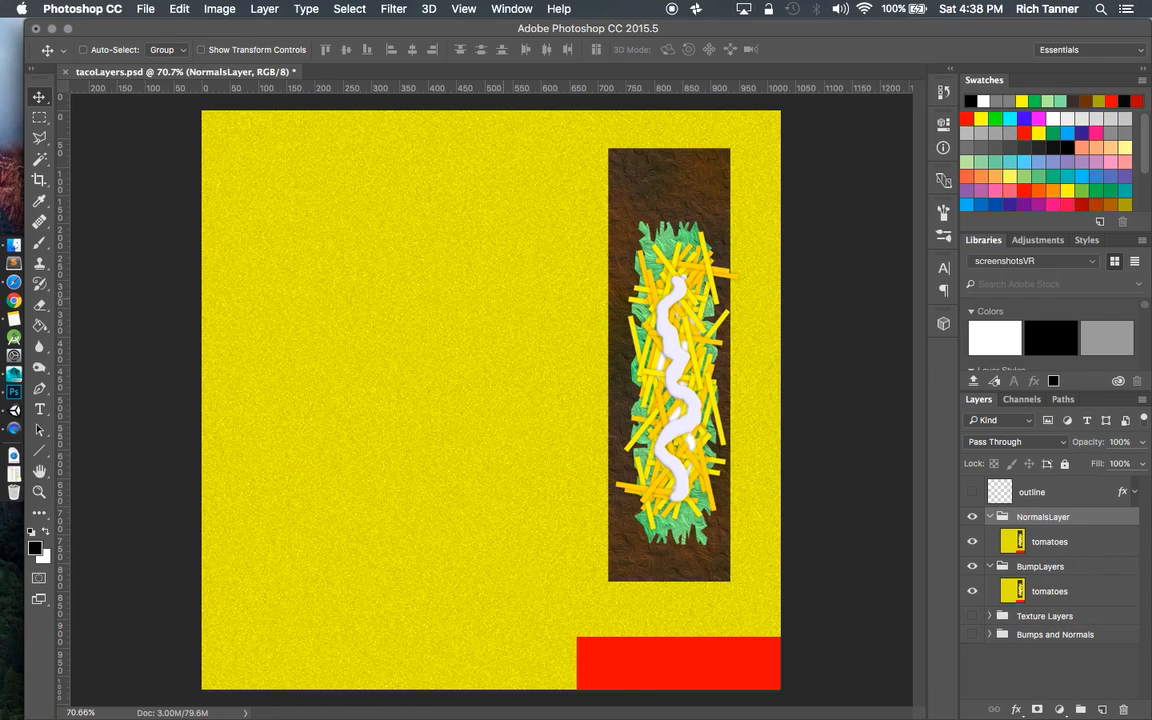
left_click(972, 516)
Rename the merged tomatoes layer in BumpLayers as bump and the one in NormalsLayer as normal.
left_click(1049, 592)
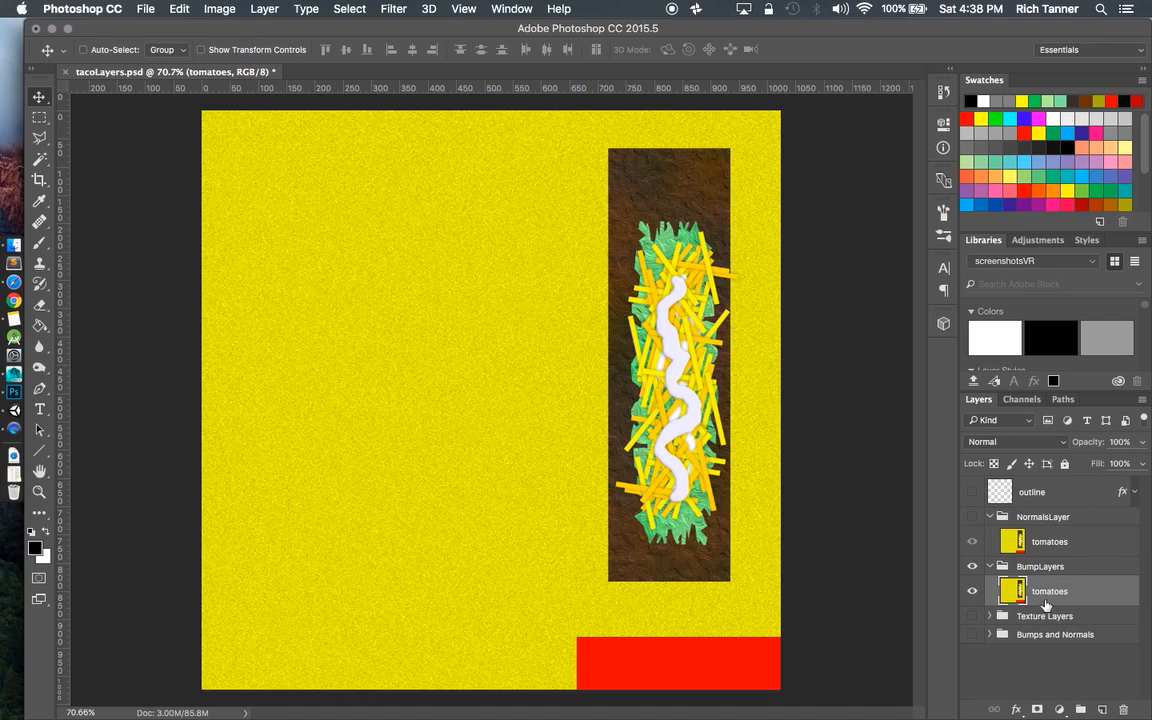
double_click(1049, 592)
type("bump")
key("Return")
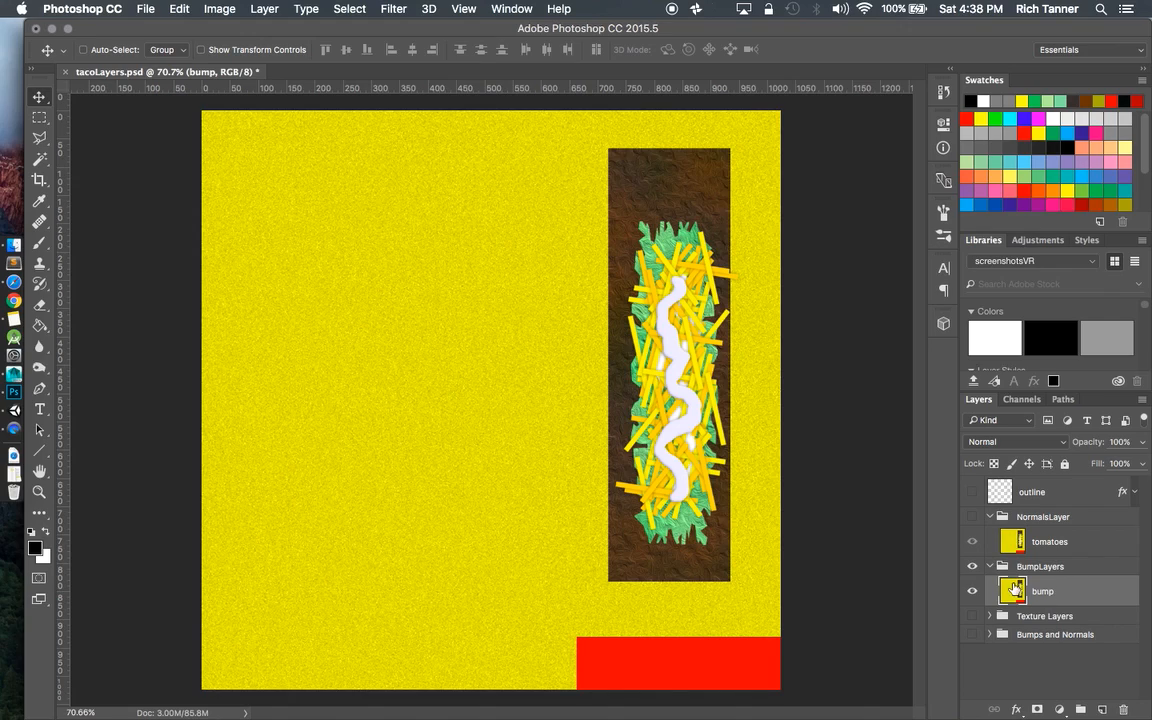
double_click(1048, 542)
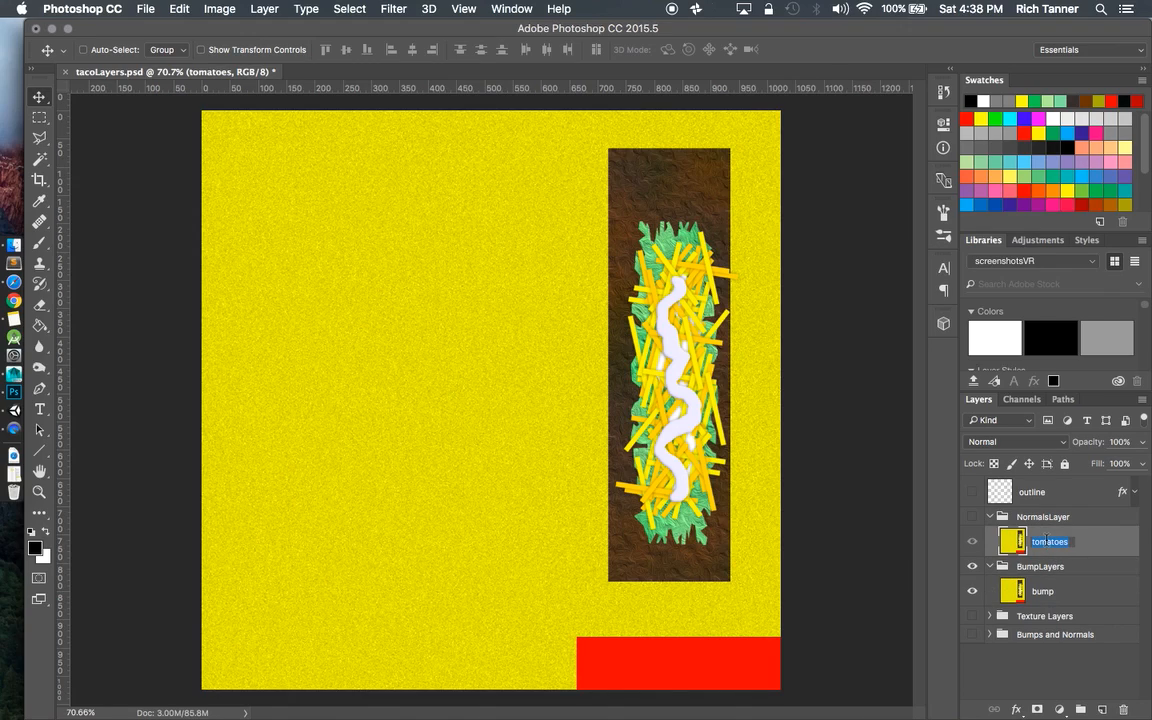
type("normal")
key("Return")
Select the bump layer and start the Generate Bump Map filter on it, moving its dialog clear of the layer list.
left_click(1065, 596)
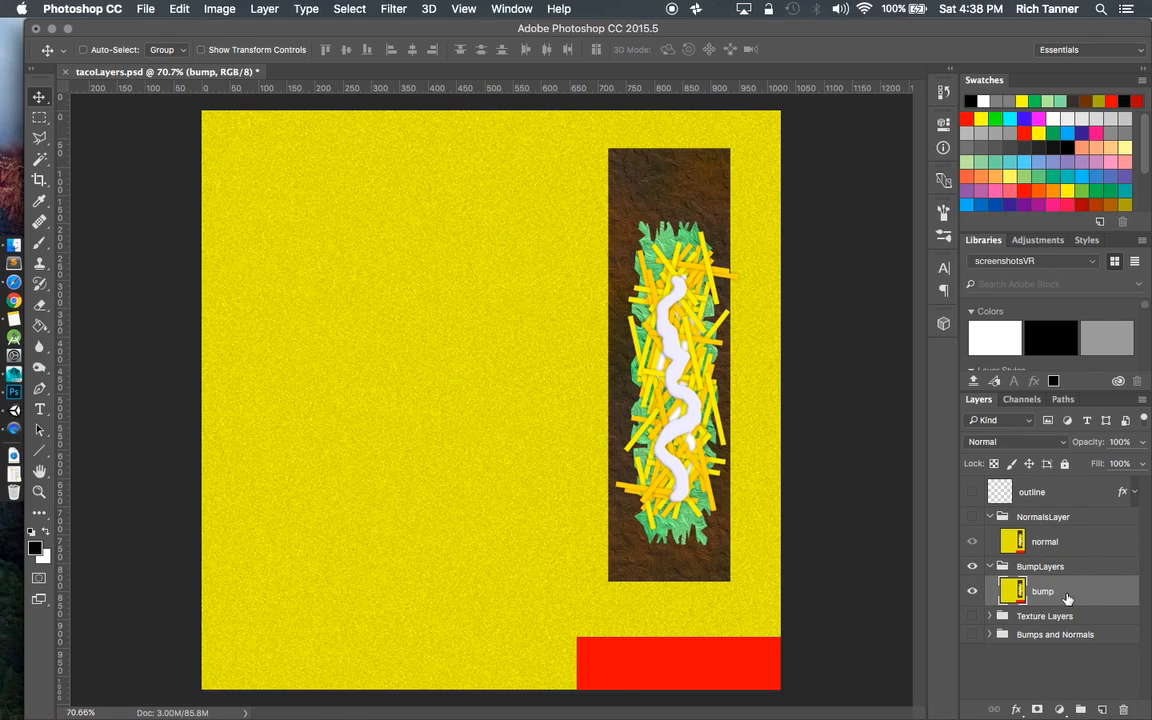
left_click(393, 9)
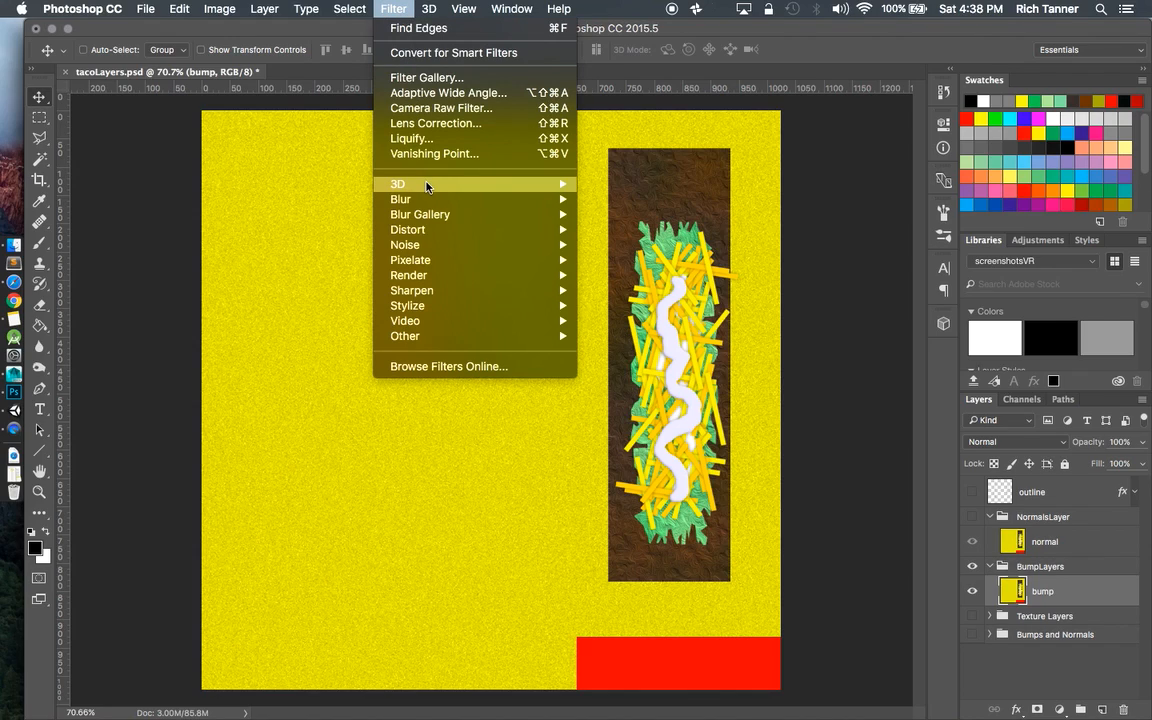
mouse_move(427, 187)
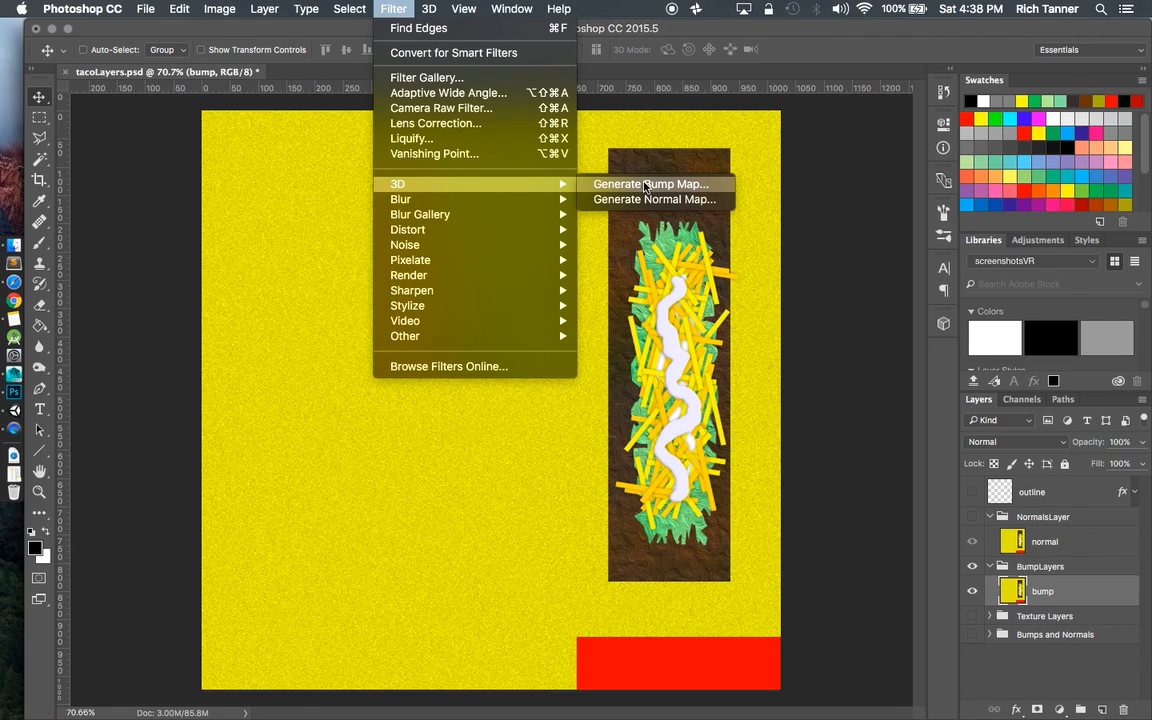
left_click(651, 184)
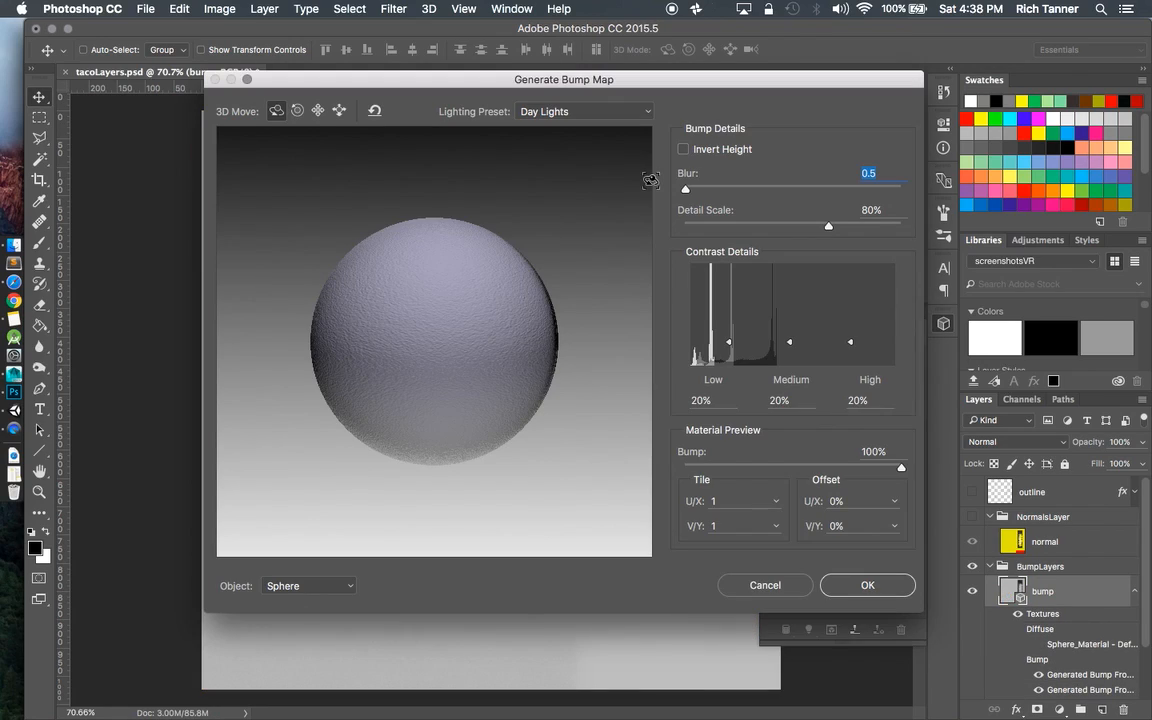
left_click_drag(650, 89, 591, 75)
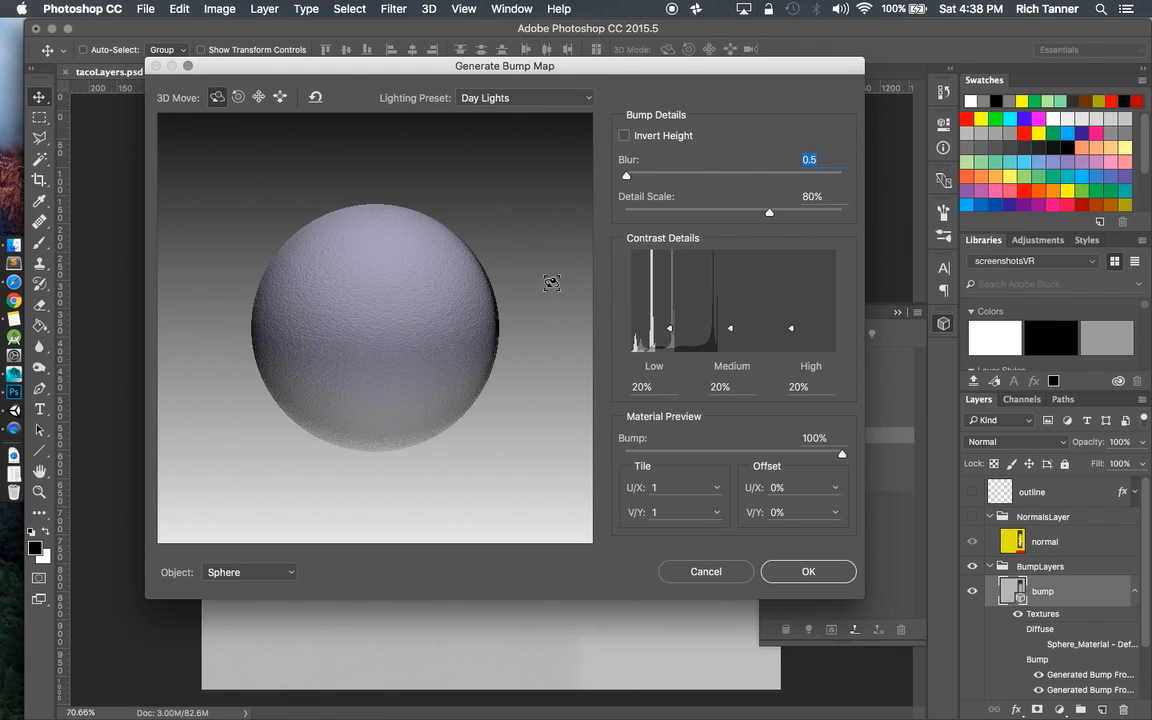
Rotate the bump preview on the sphere and on the Soda object to examine the taco filling's relief.
mouse_move(373, 314)
left_mouse_down()
mouse_move(543, 345)
mouse_move(445, 298)
mouse_move(511, 384)
mouse_move(507, 319)
mouse_move(489, 298)
mouse_move(360, 294)
mouse_move(411, 291)
mouse_move(414, 327)
mouse_move(375, 283)
mouse_move(325, 306)
mouse_move(378, 327)
mouse_move(357, 334)
mouse_move(370, 300)
left_mouse_up()
left_click(290, 573)
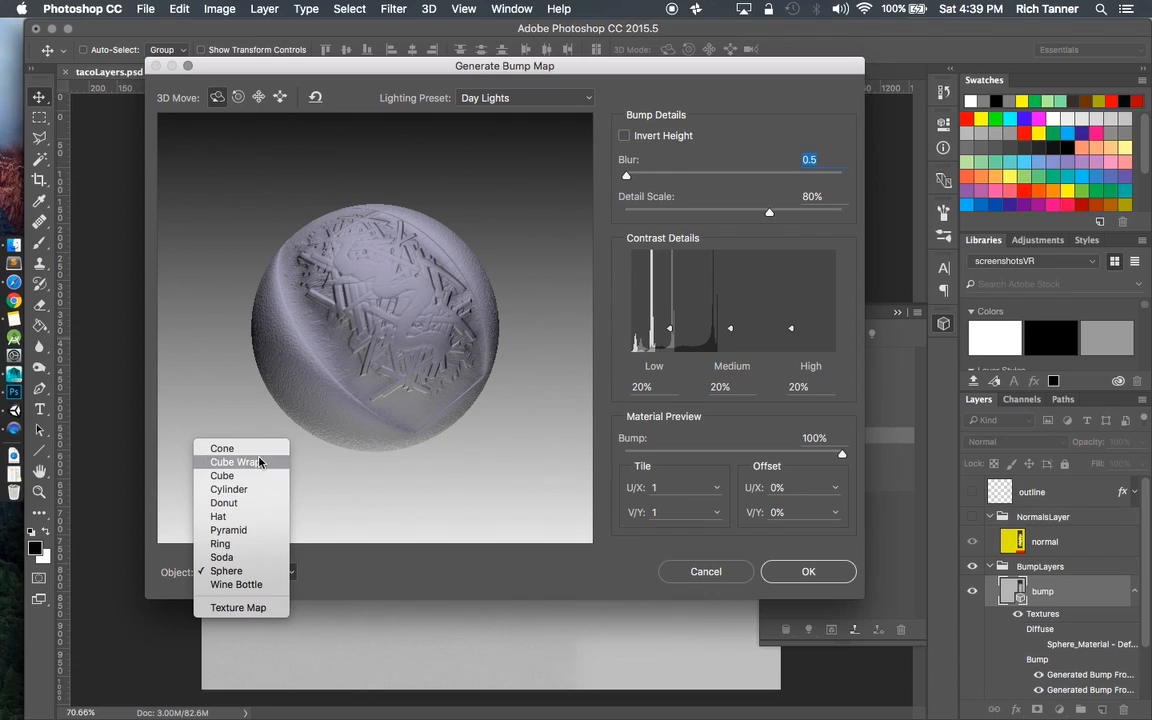
left_click(257, 557)
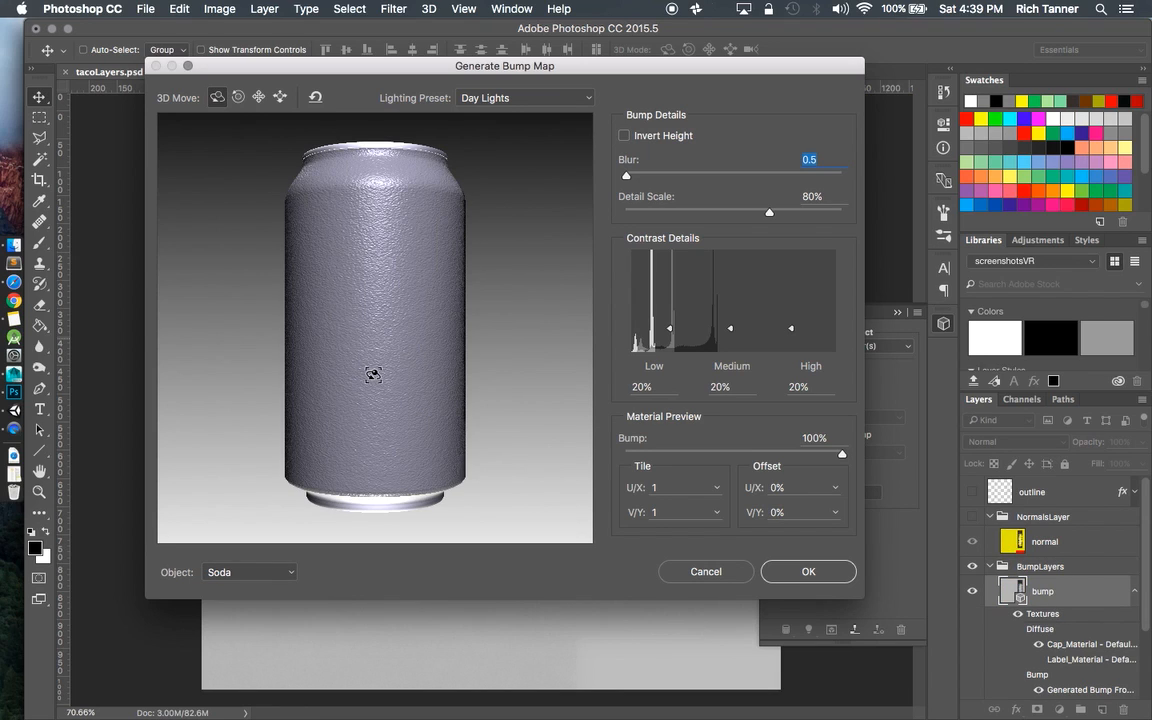
left_click_drag(391, 360, 360, 250)
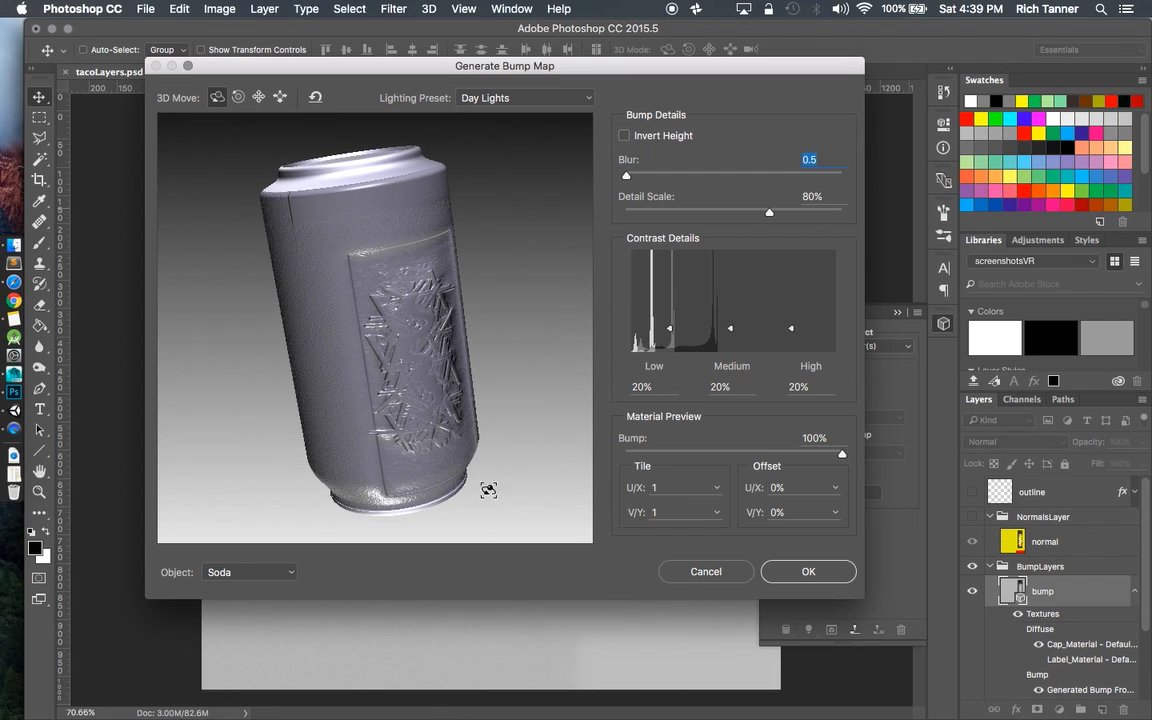
Set the preview object back to Sphere and rotate it in several directions to examine the shell and filling relief.
left_click(288, 574)
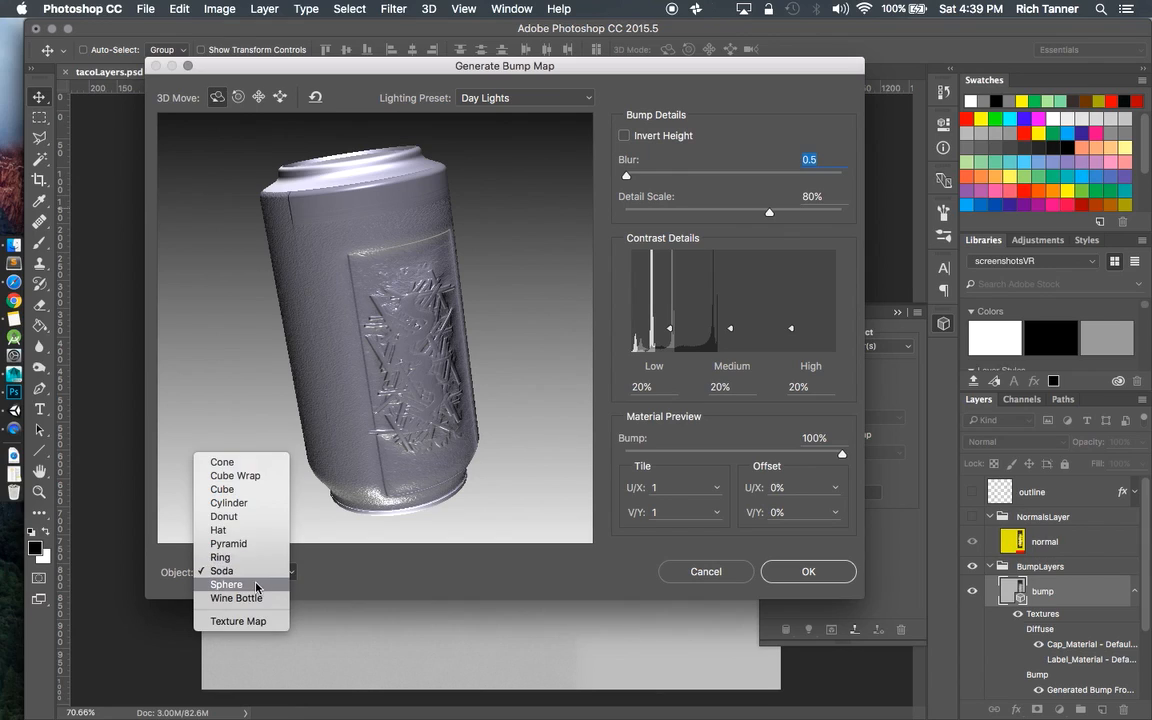
left_click(253, 587)
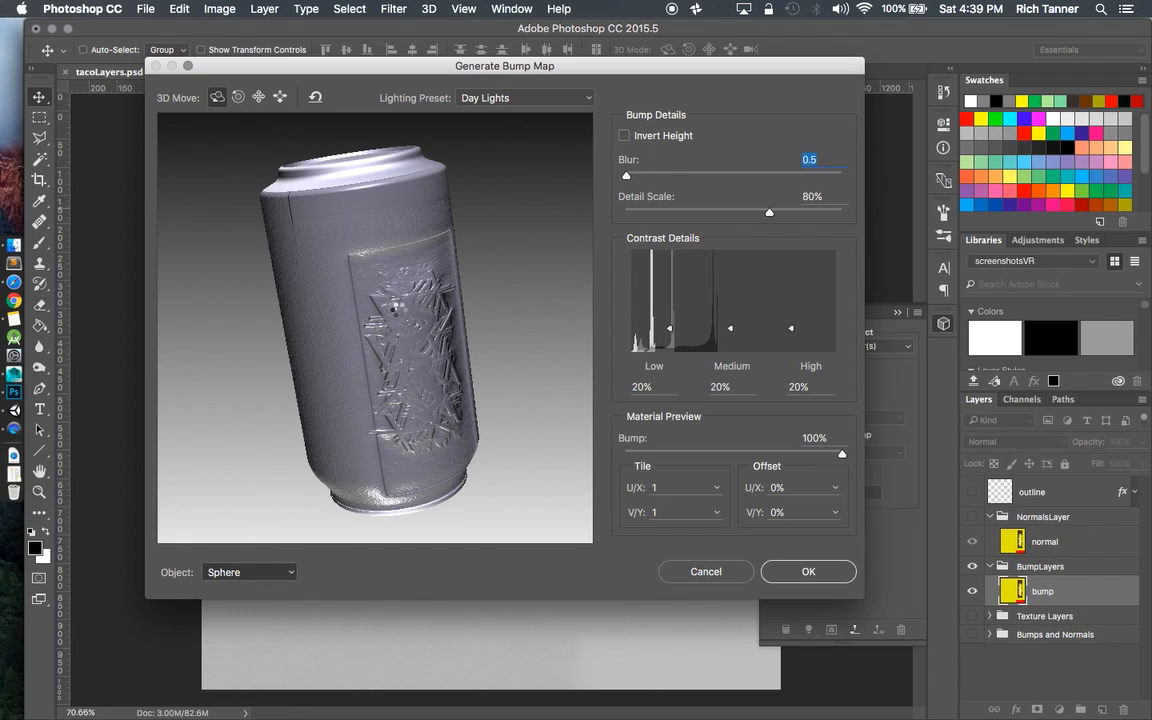
left_click_drag(309, 309, 395, 327)
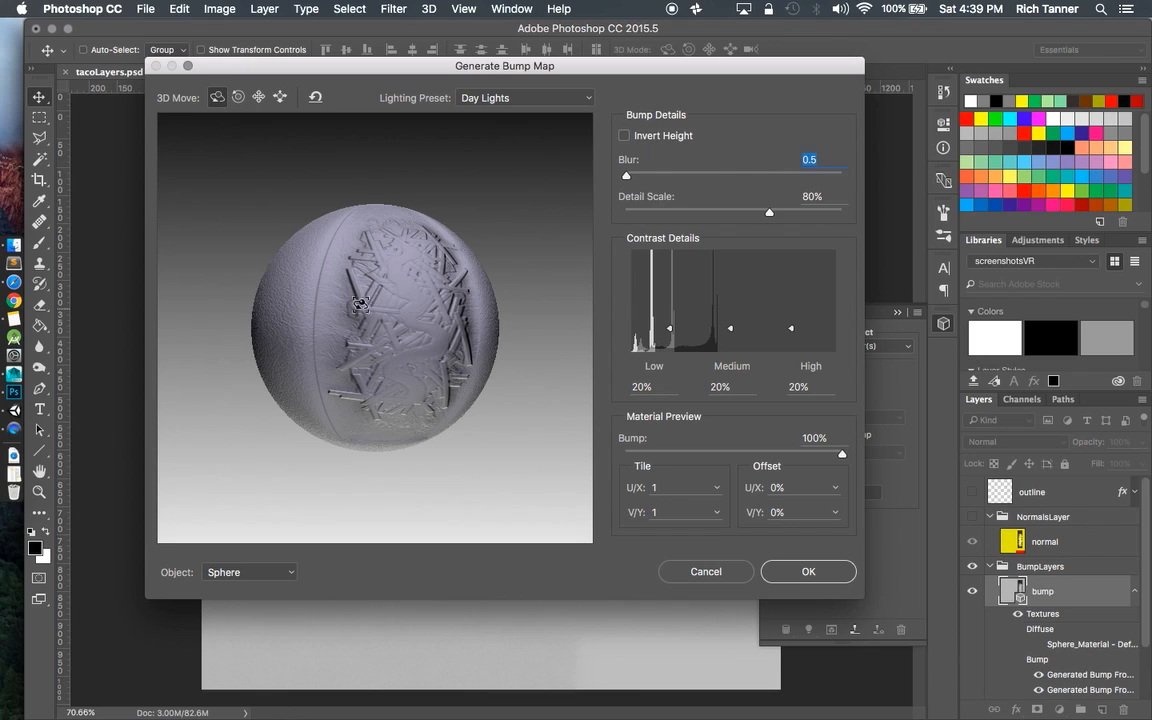
left_click_drag(438, 300, 386, 280)
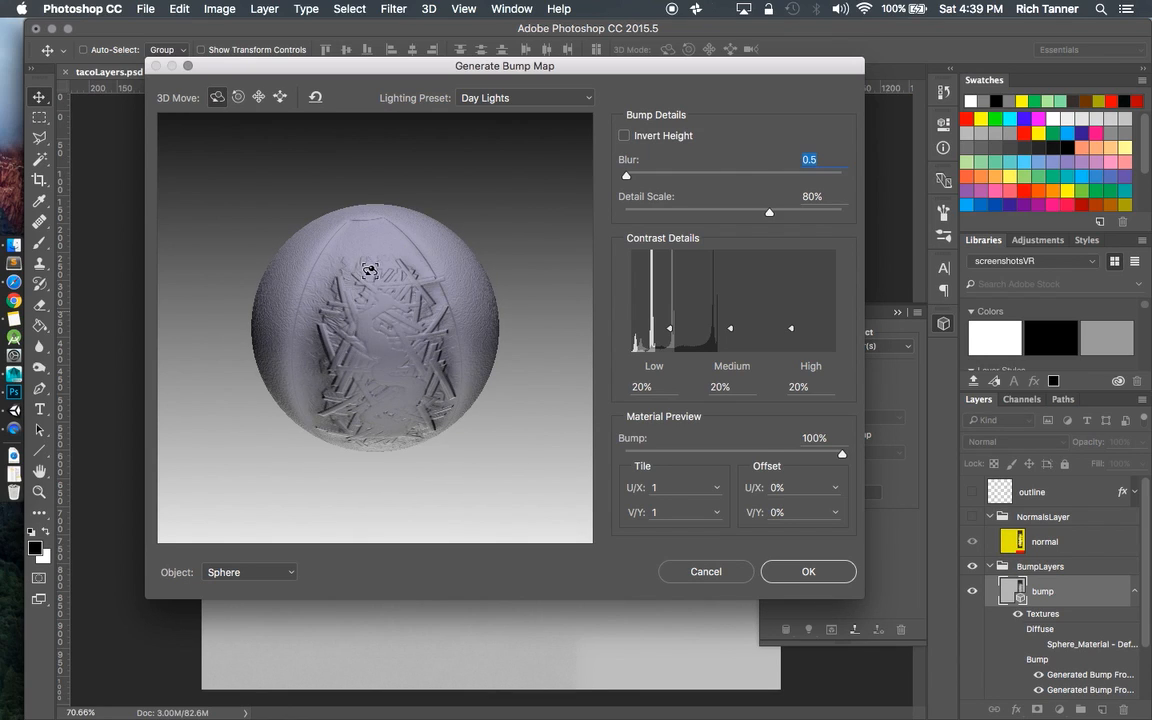
left_click_drag(358, 275, 445, 268)
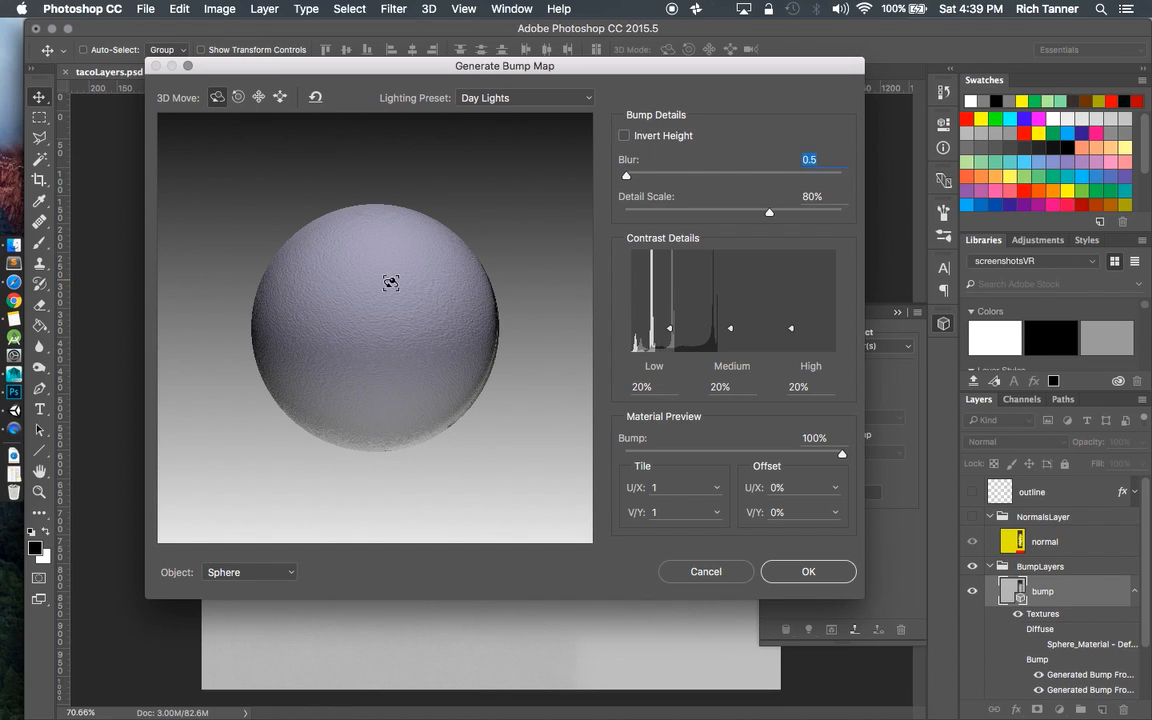
left_click_drag(385, 295, 329, 252)
left_click_drag(358, 352, 355, 308)
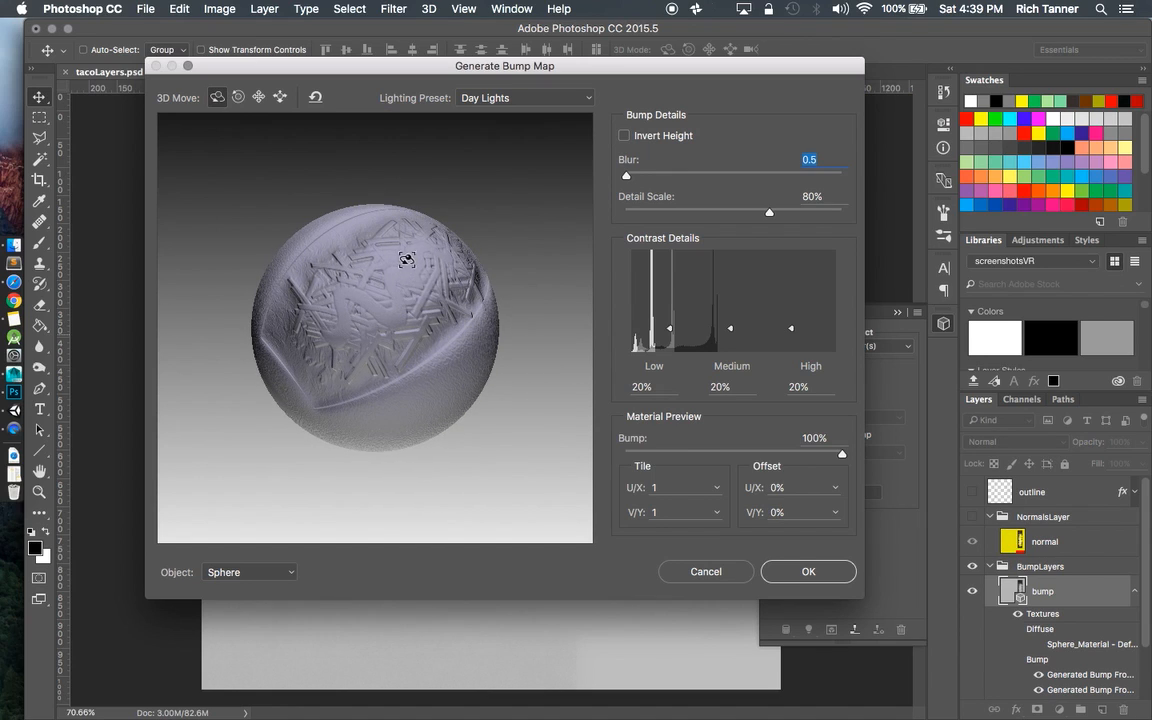
left_click_drag(380, 316, 411, 291)
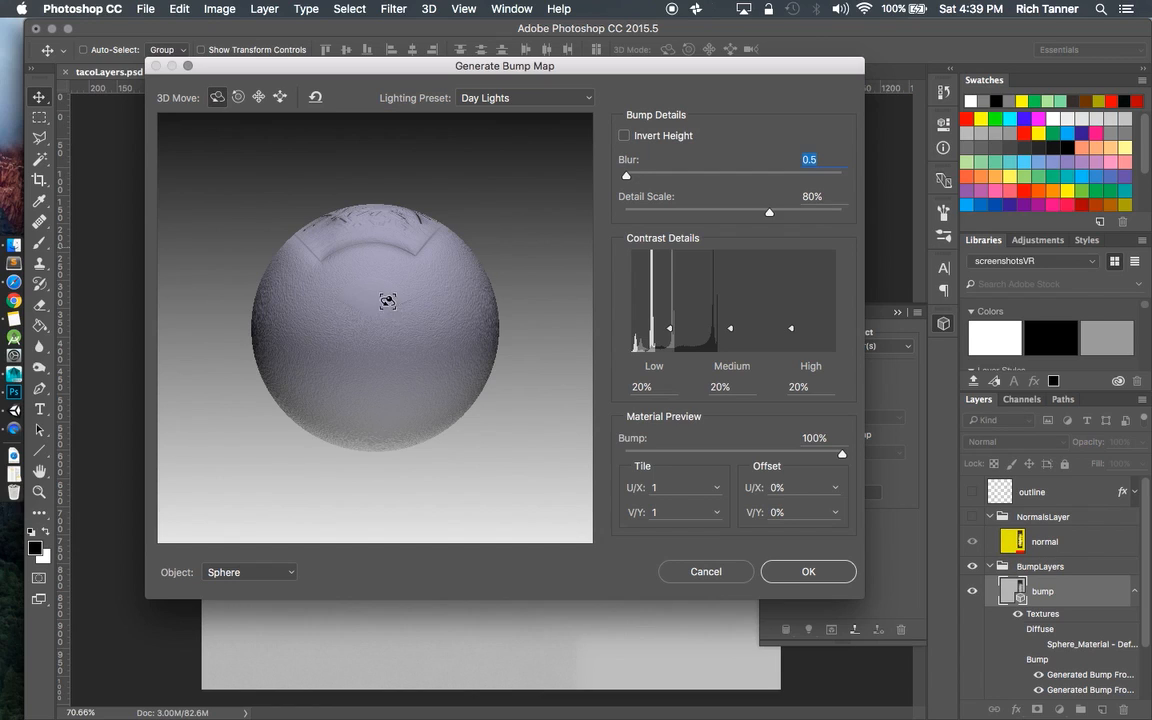
Raise the bump map's Detail Scale to 106%, try 120%, and rotate the sphere preview to examine the filling's relief.
left_click_drag(351, 247, 377, 374)
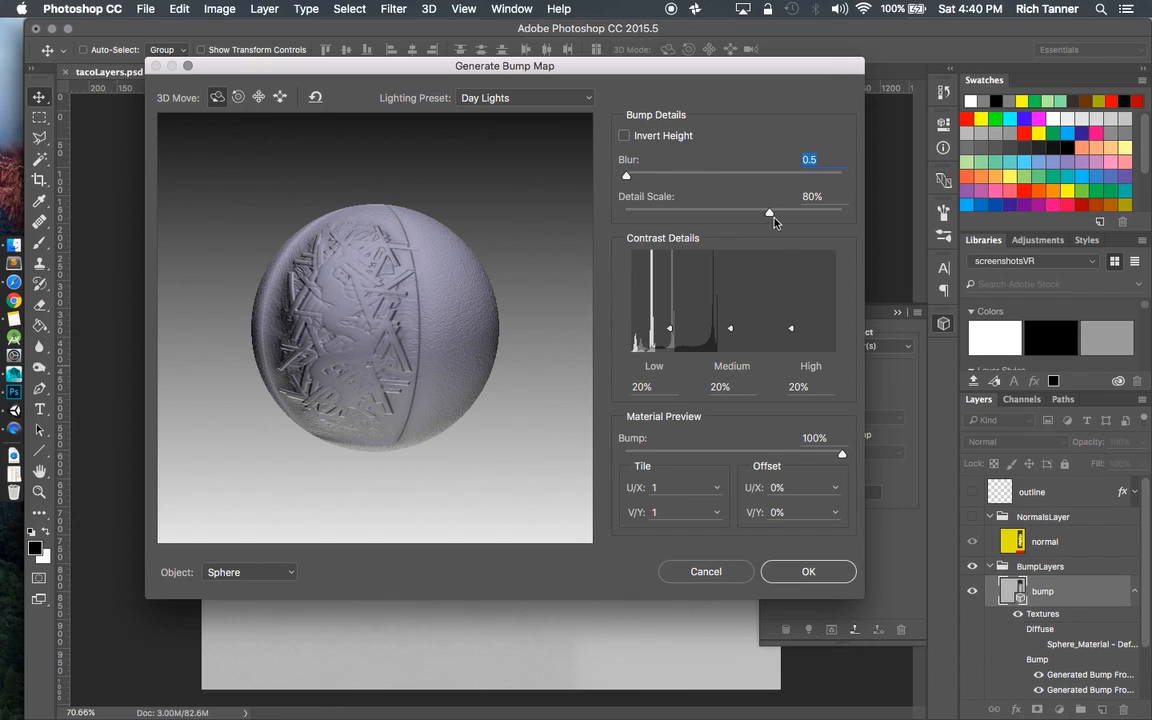
left_click_drag(770, 214, 817, 213)
left_click_drag(375, 295, 387, 321)
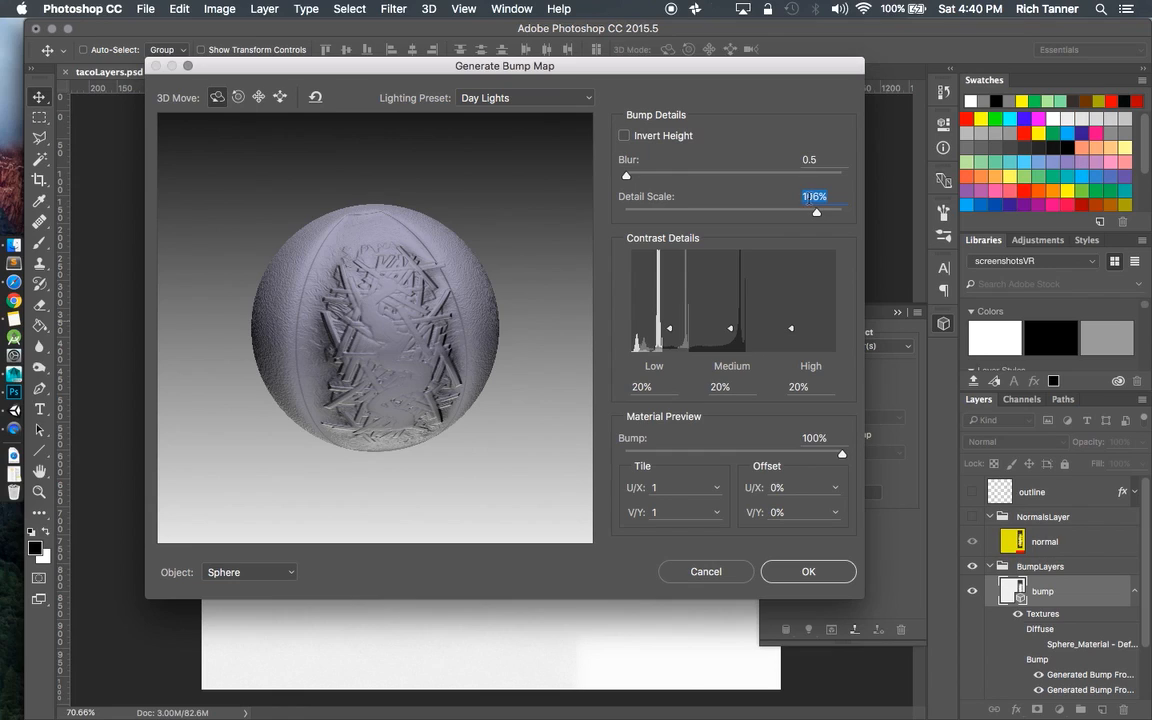
type("12")
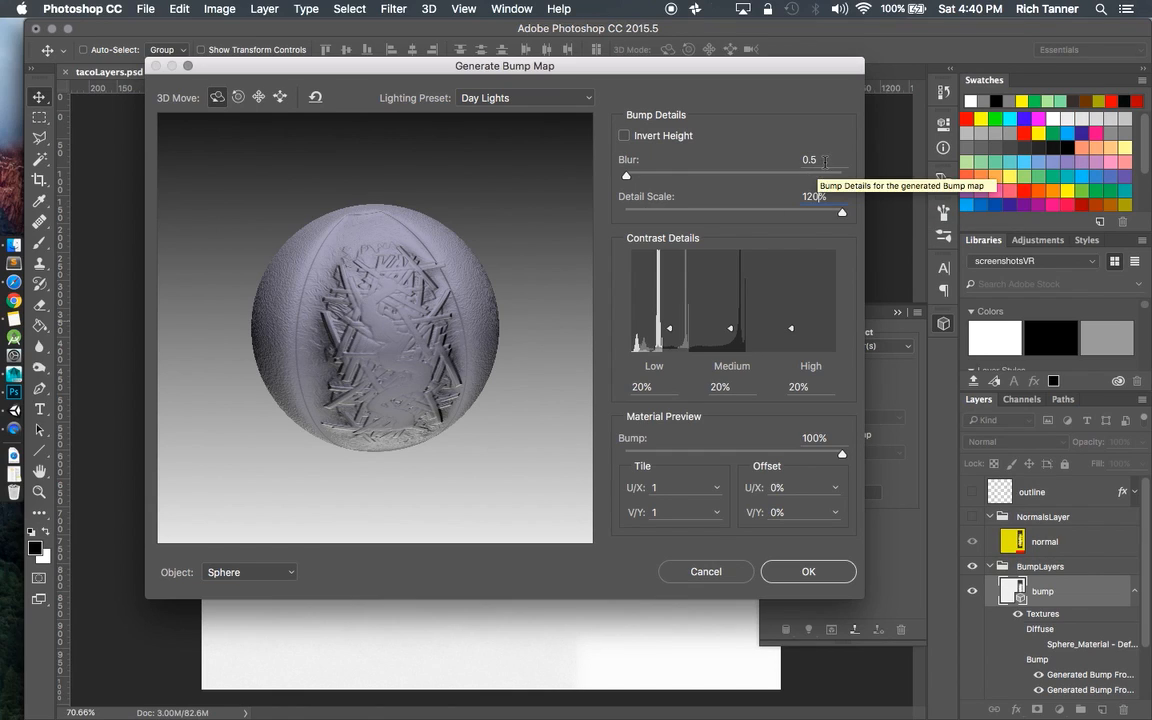
Try a Blur of 15.4 on the bump map, rotate the sphere preview, and reduce the Blur to 3.8.
left_click(809, 159)
left_click_drag(627, 176, 691, 176)
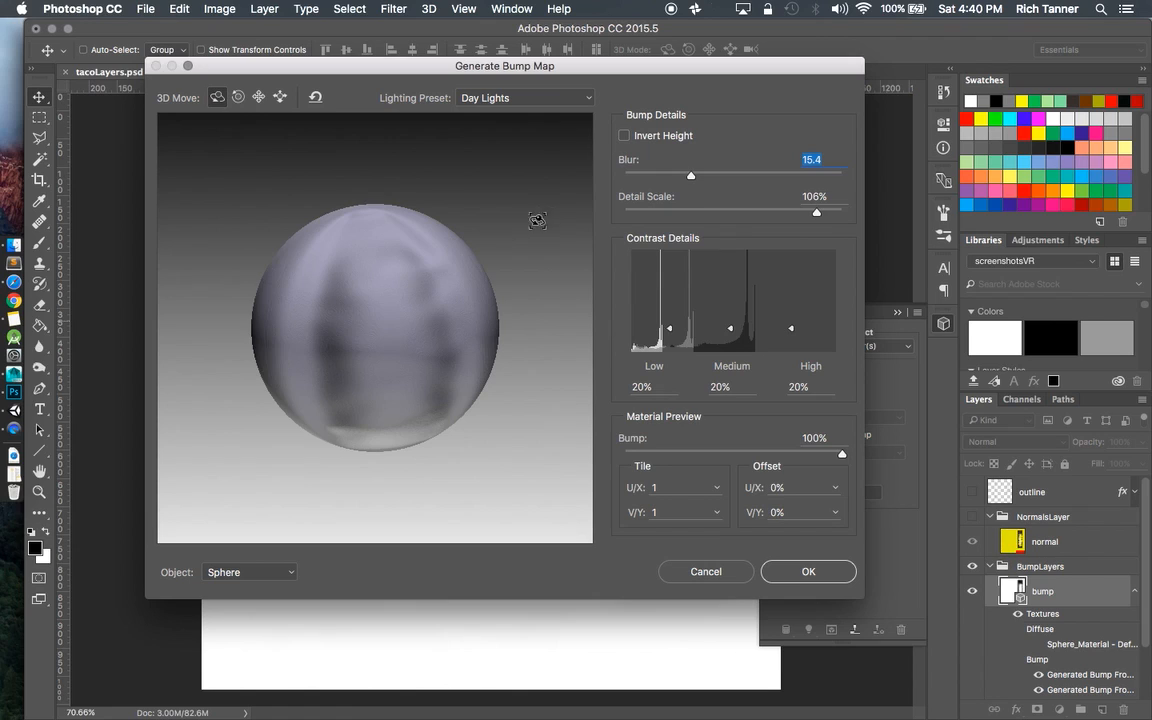
mouse_move(417, 270)
left_mouse_down()
mouse_move(471, 224)
mouse_move(446, 208)
mouse_move(388, 231)
mouse_move(386, 265)
mouse_move(438, 266)
left_mouse_up()
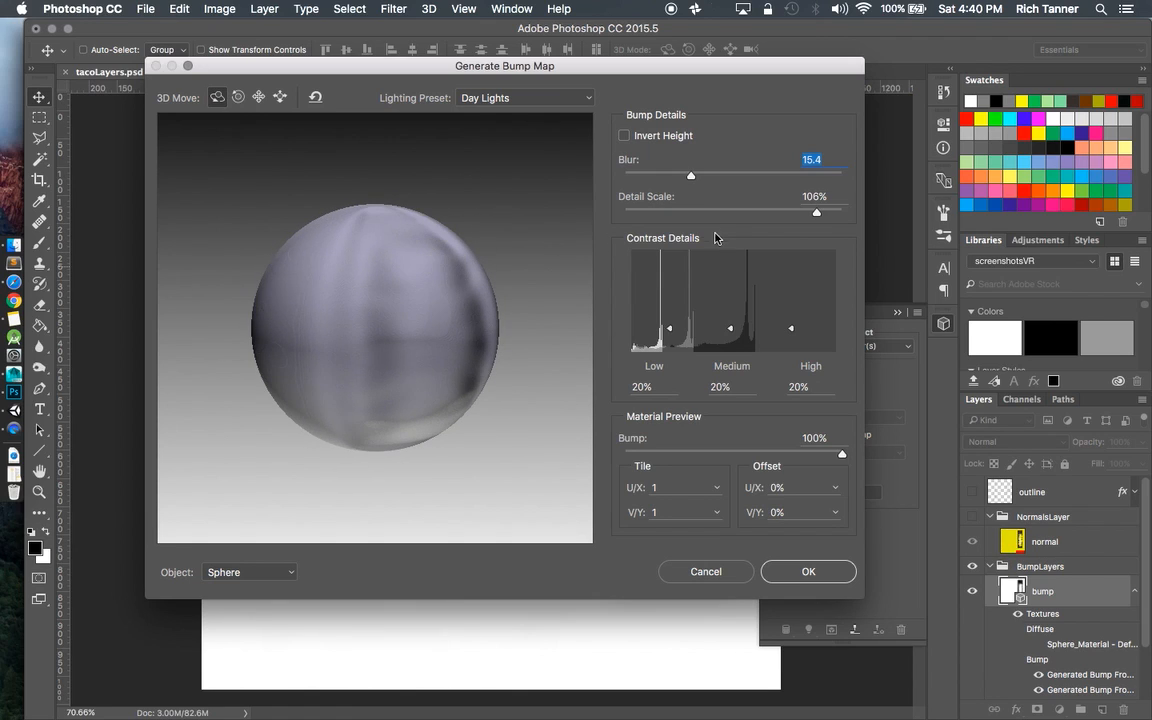
left_click_drag(691, 176, 642, 177)
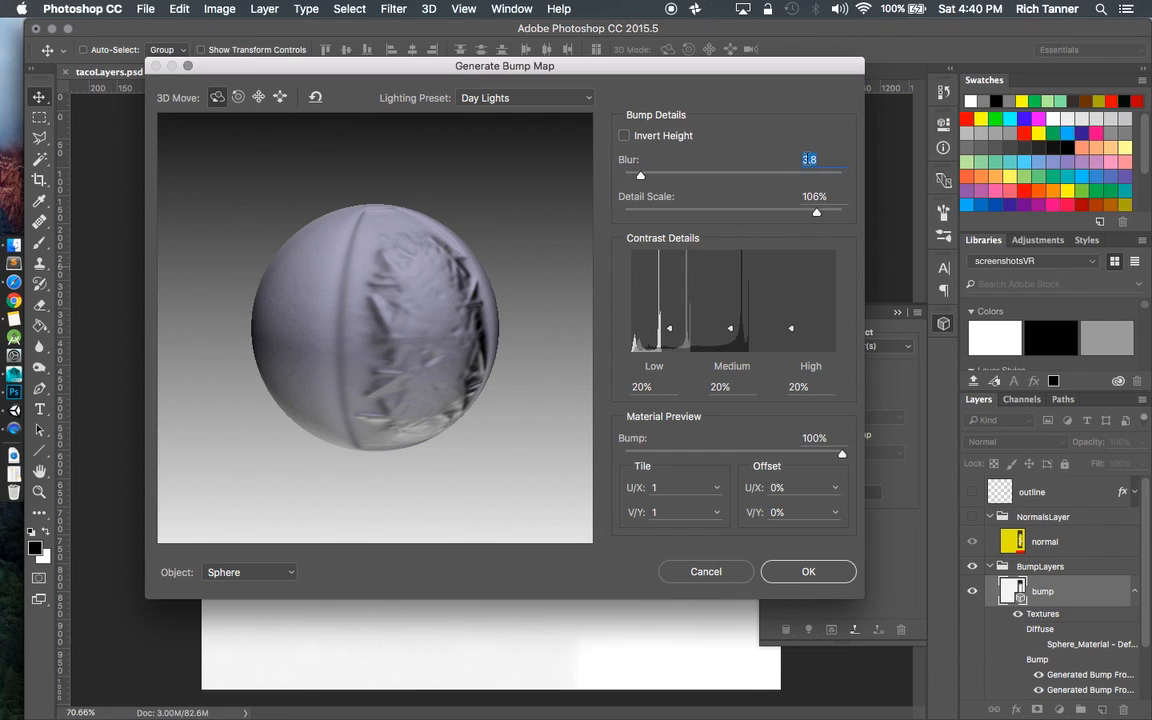
Enter a Blur of 0.5, generate the bump map on the bump layer, and undo the filter.
type("0.5")
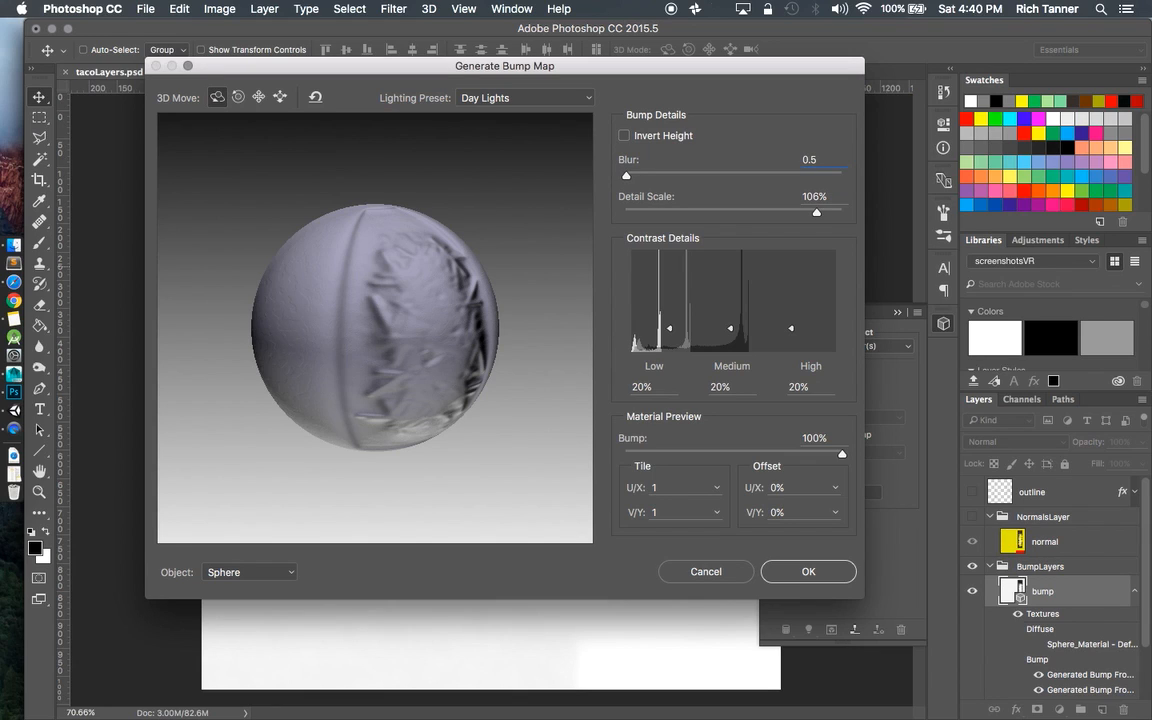
key("Return")
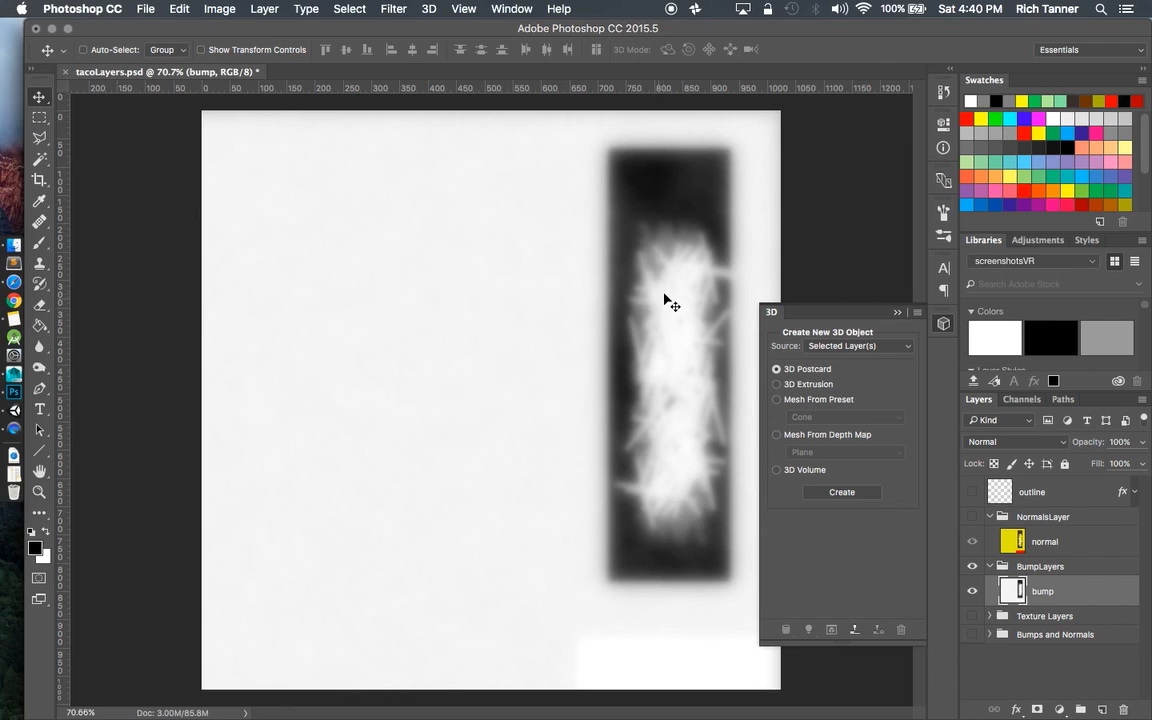
key("super+z")
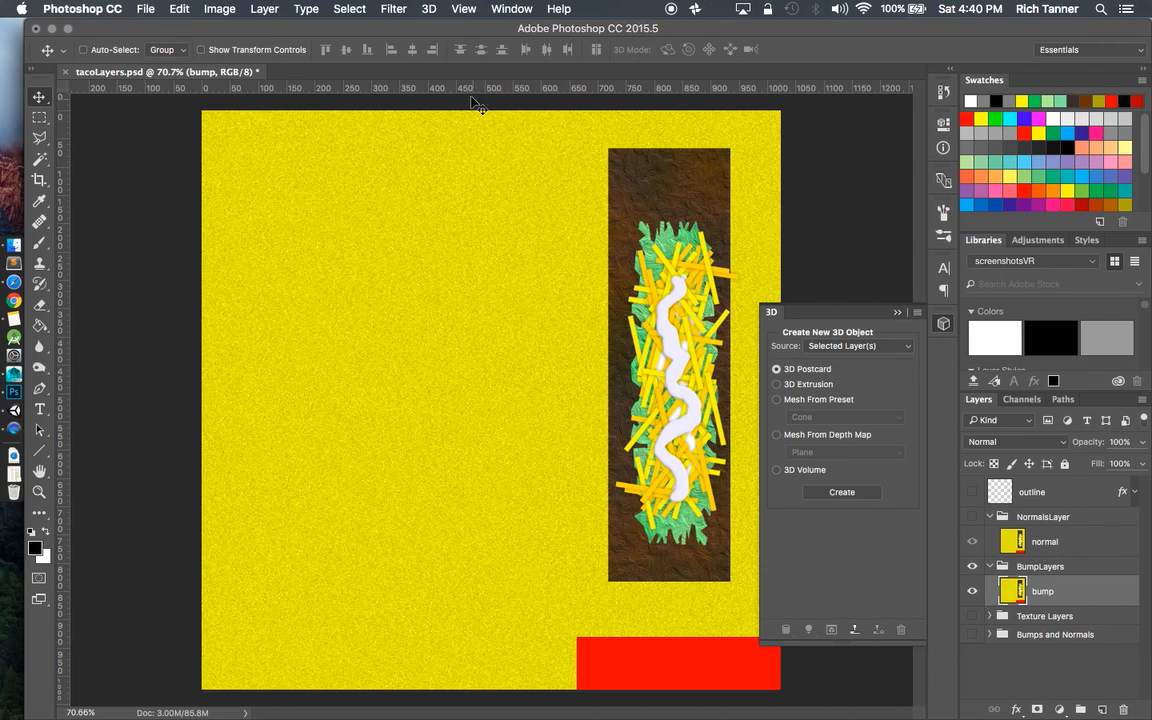
Restart Generate Bump Map on the bump layer, set Blur to 0.5, and rotate the sphere preview to examine the filling.
left_click(395, 9)
mouse_move(458, 186)
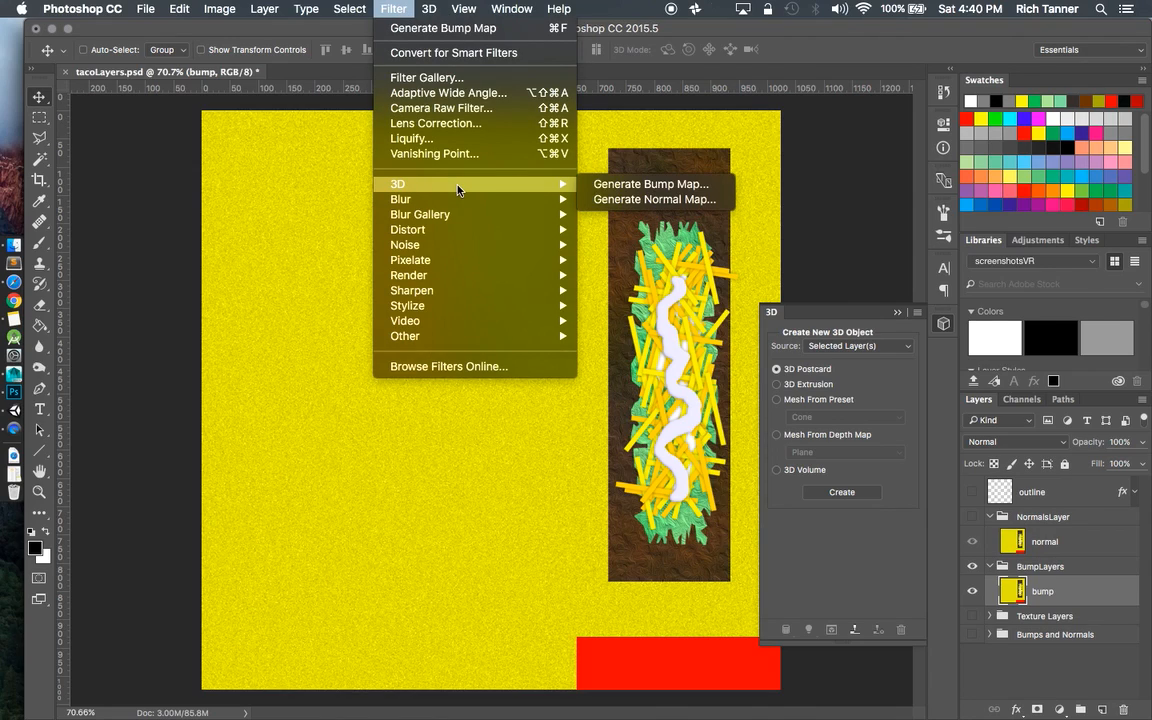
left_click(619, 185)
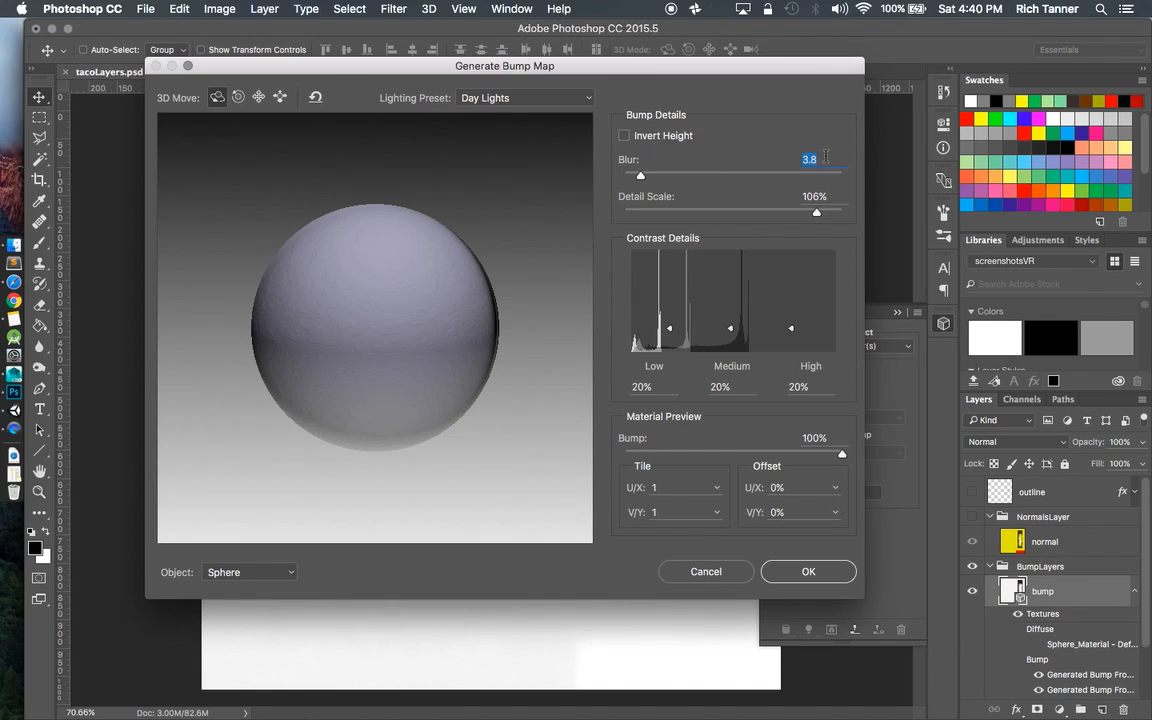
key("BackSpace")
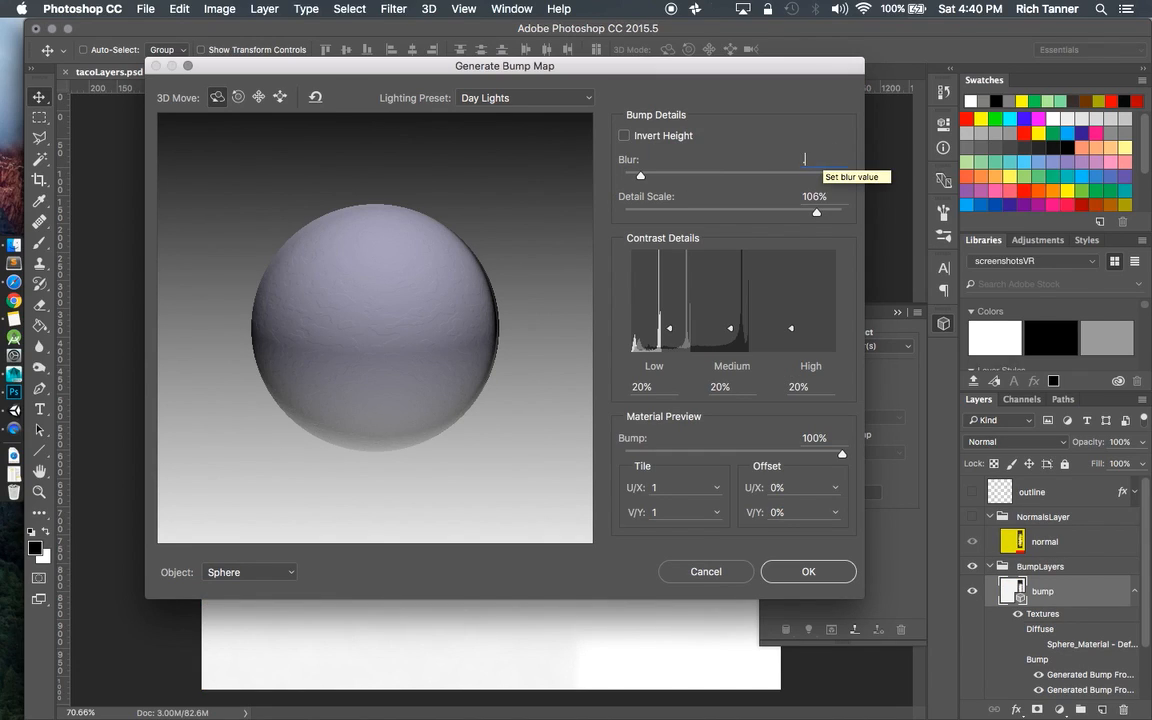
key("Tab")
left_click_drag(402, 306, 342, 317)
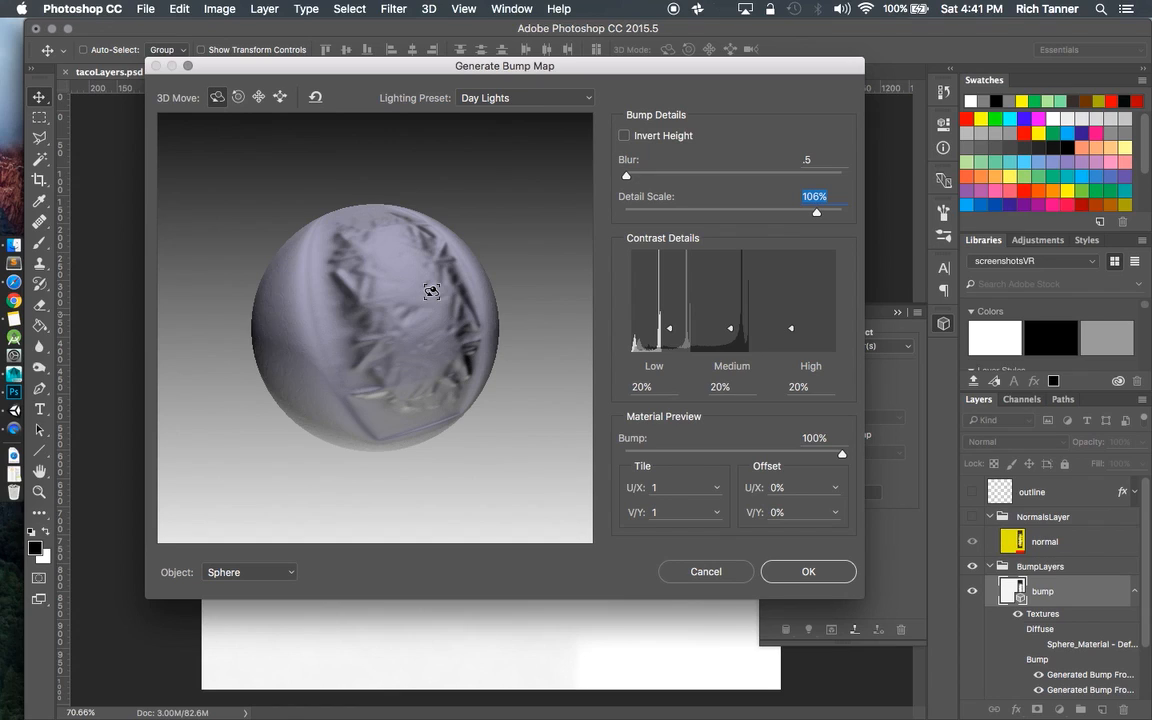
left_click_drag(431, 291, 424, 309)
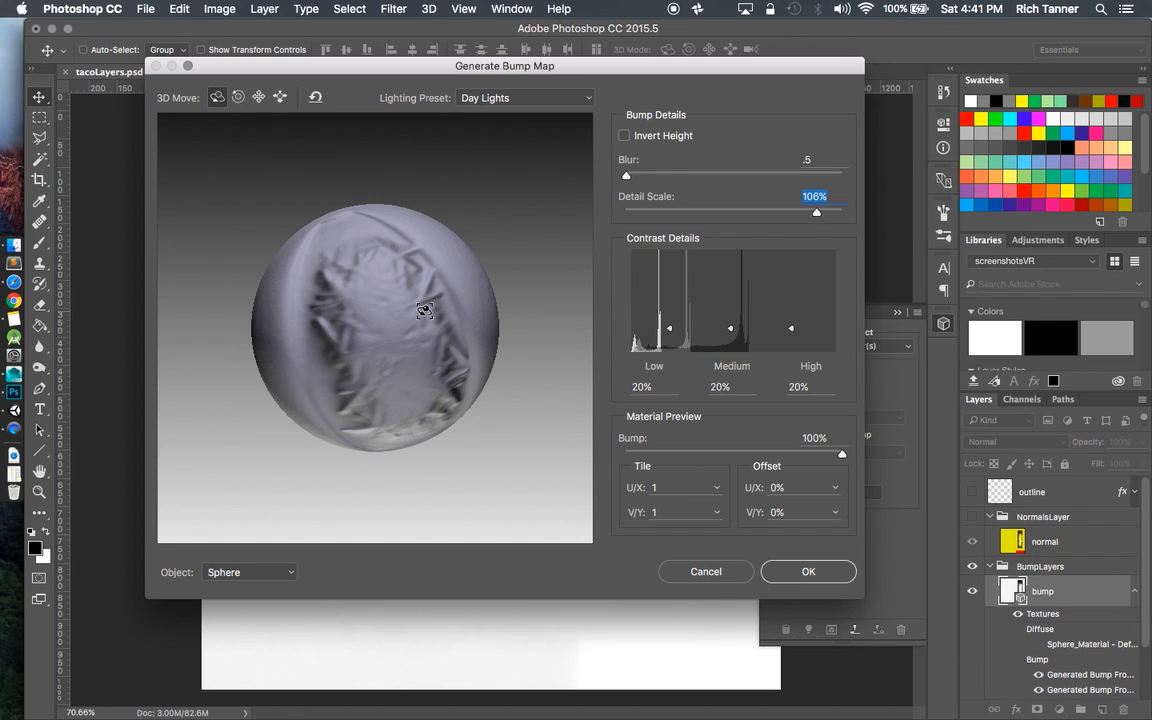
left_click_drag(342, 268, 390, 278)
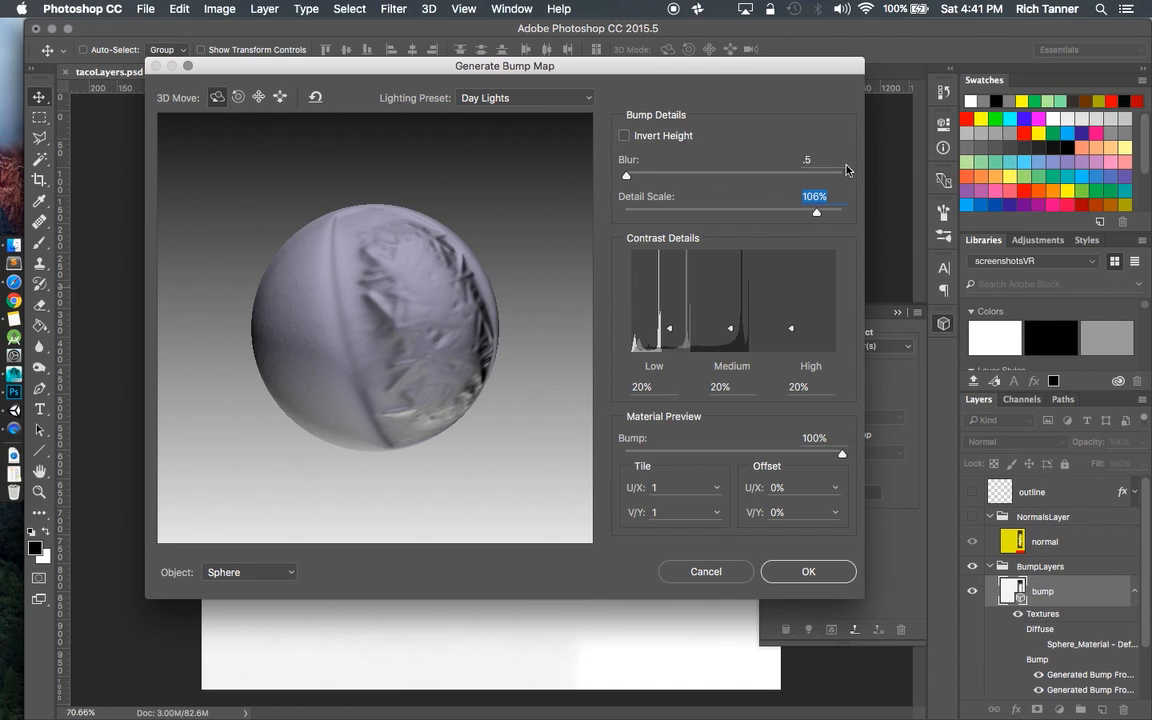
left_click(803, 161)
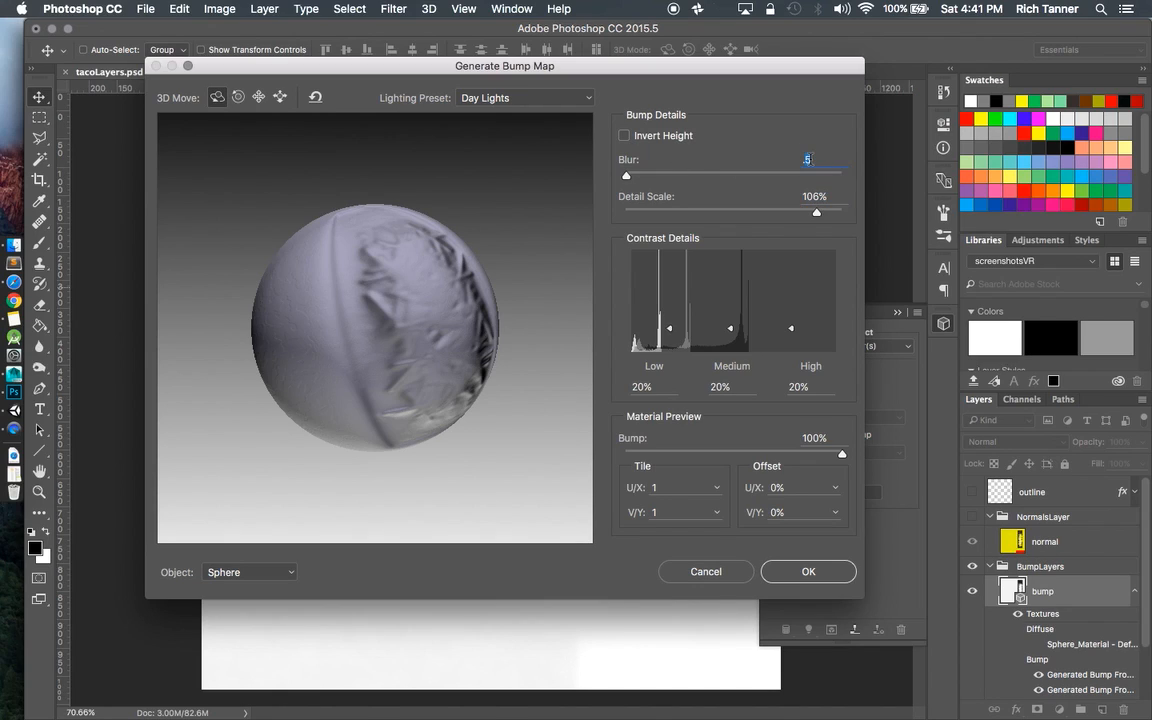
double_click(811, 158)
type("0.5")
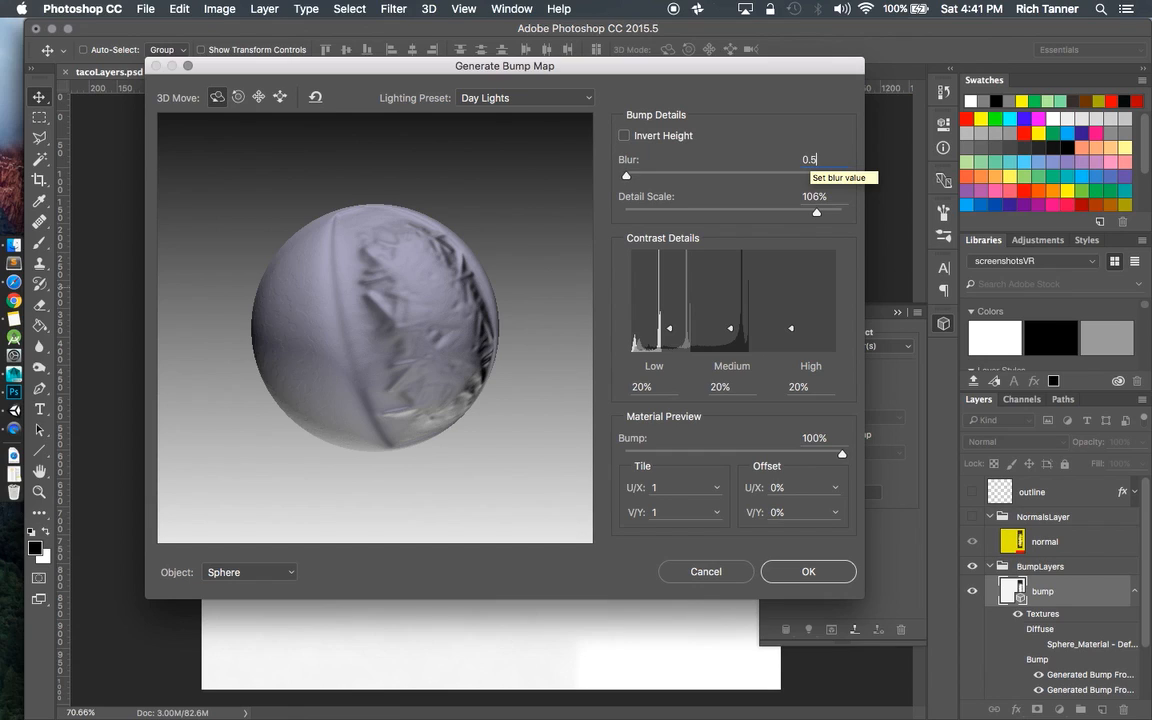
Rotate the sphere preview, set the bump map's Detail Scale to 80%, and try to generate the bump map.
left_click(820, 195)
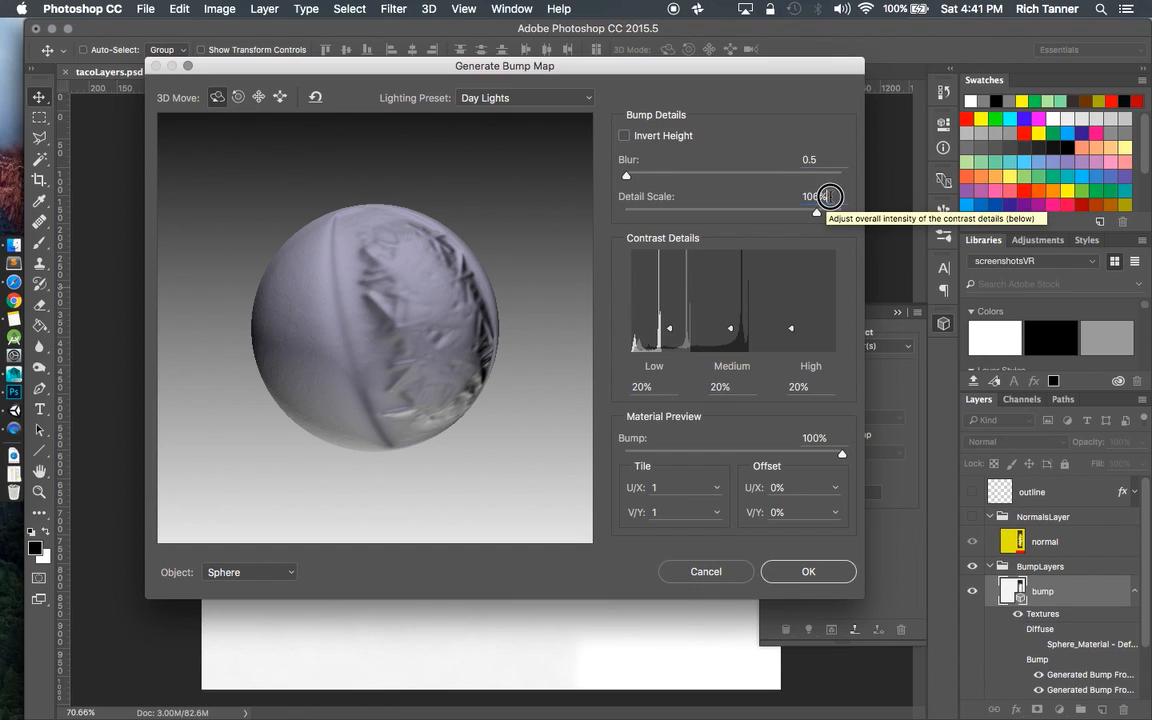
left_click_drag(455, 307, 441, 313)
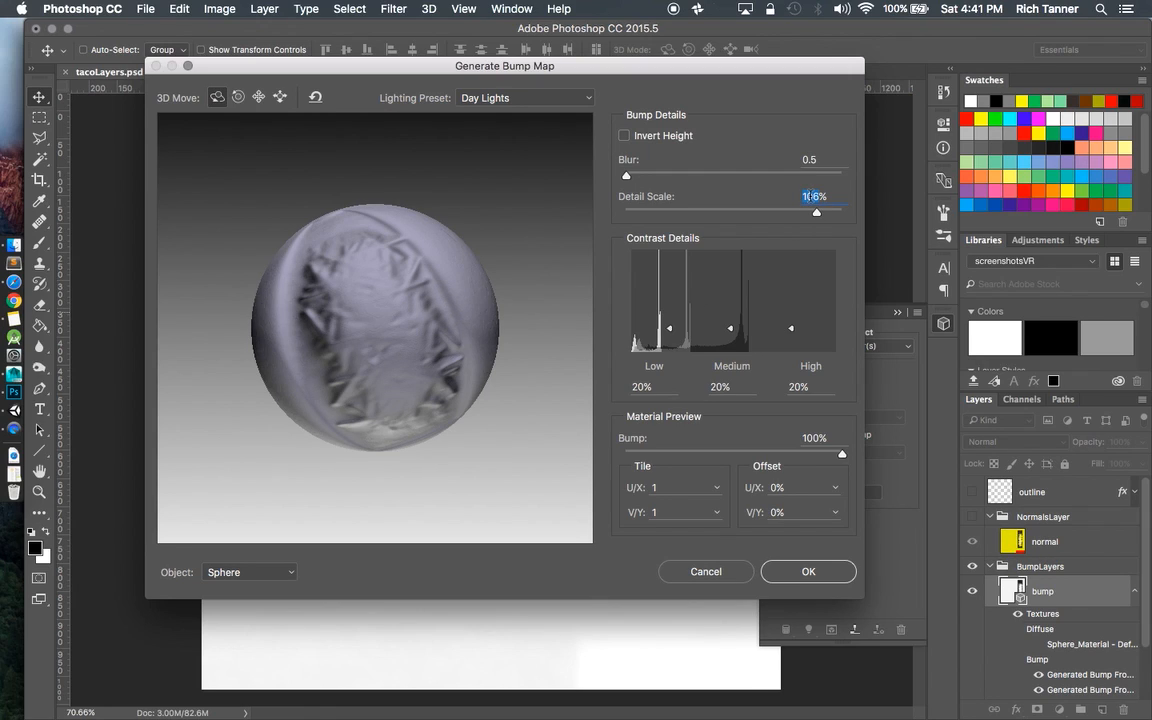
left_click(813, 196)
left_click_drag(437, 314, 458, 301)
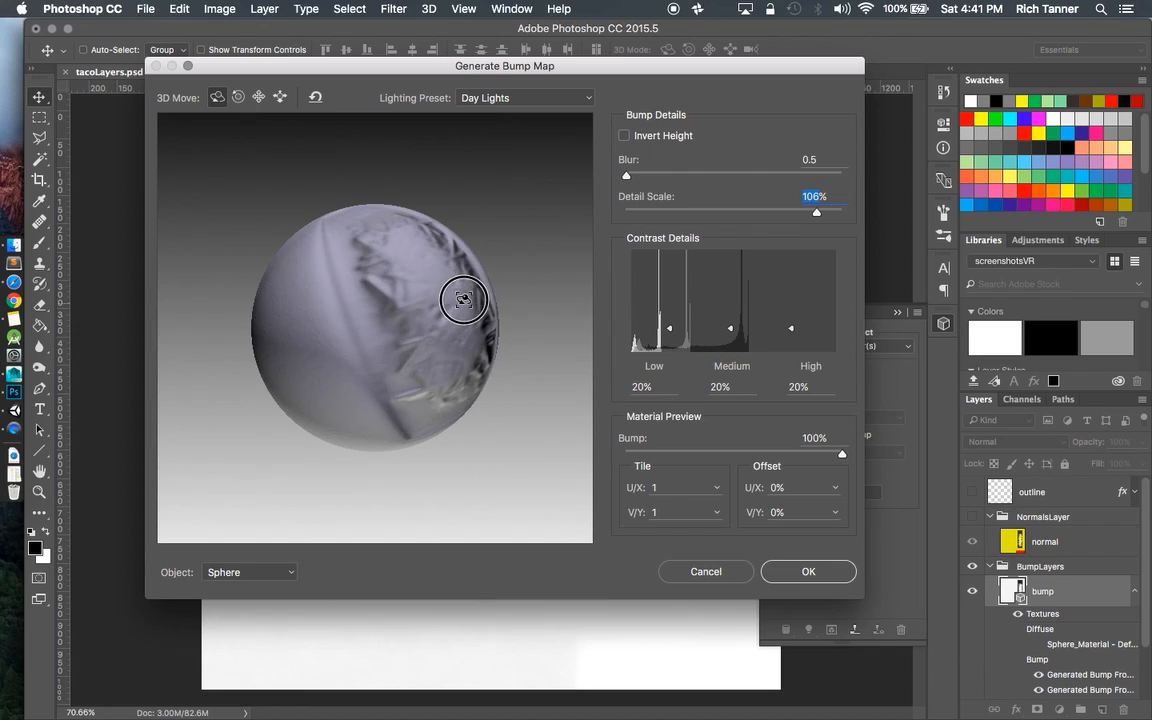
left_click_drag(374, 317, 413, 367)
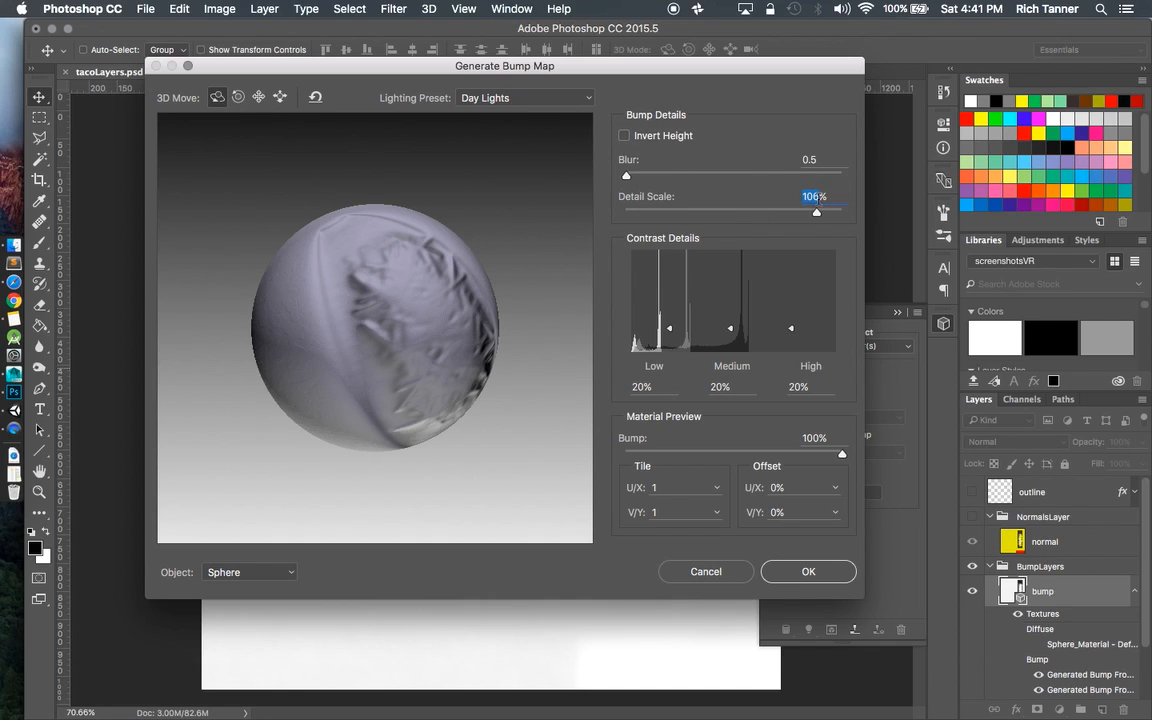
type("80")
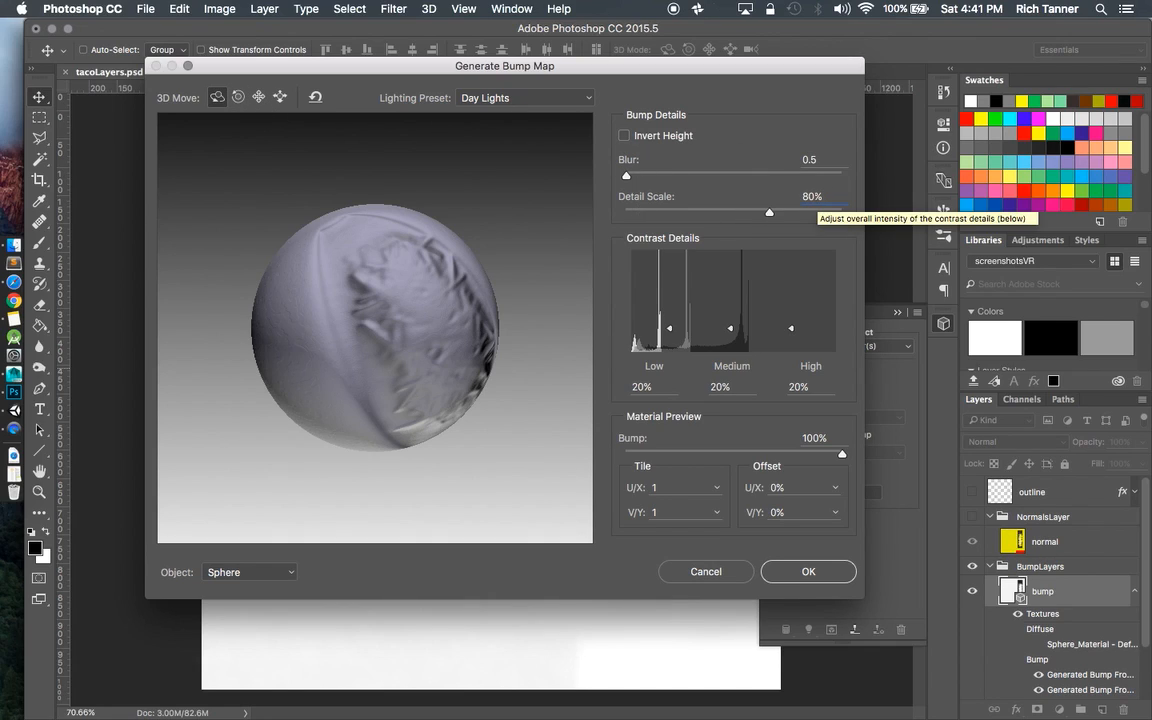
key("Return")
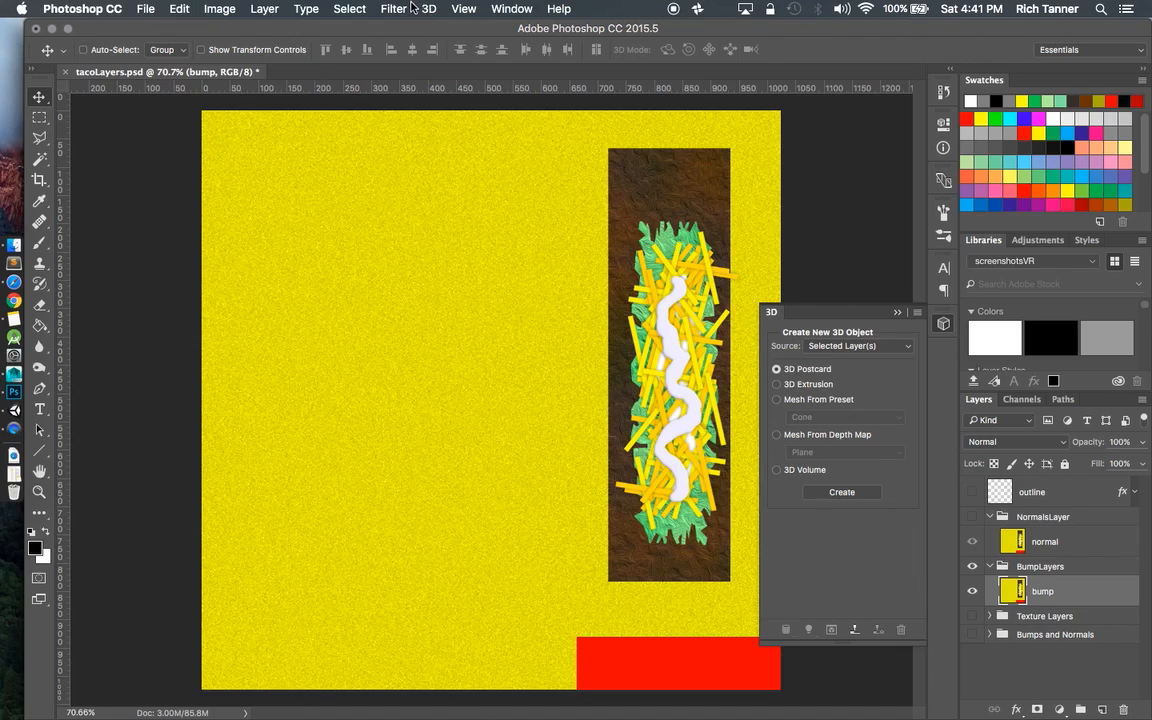
Select the normal layer, collapse the 3D panel, and start the Generate Normal Map filter.
left_click(1066, 541)
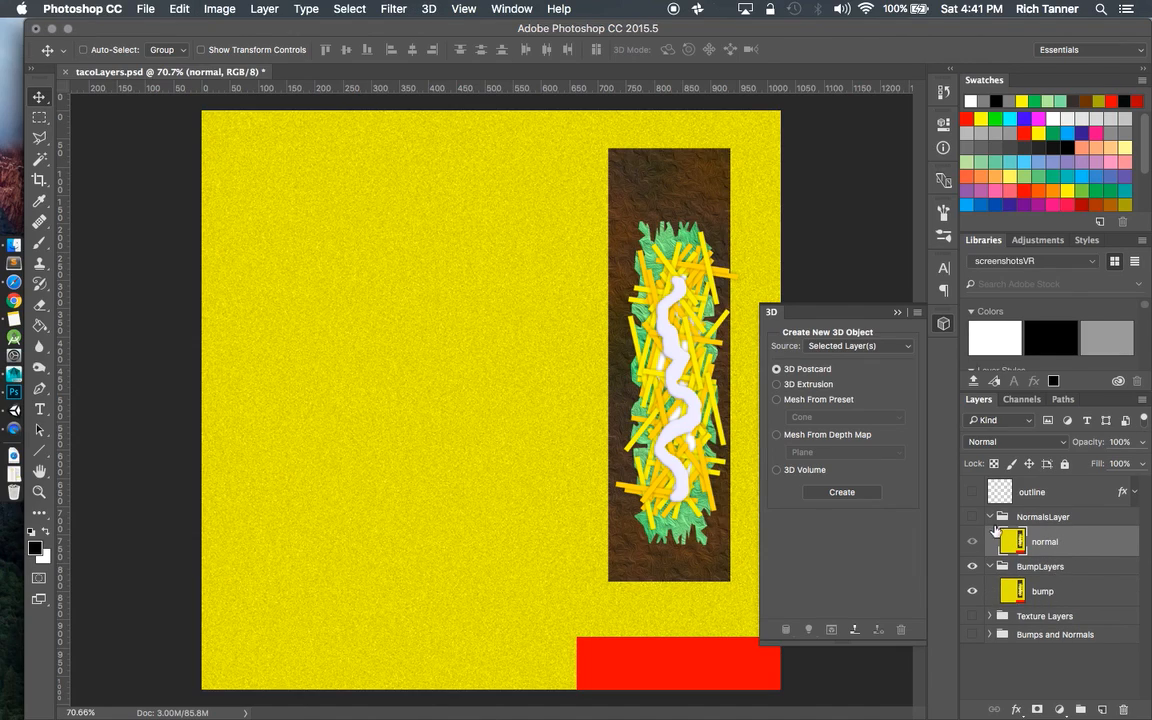
left_click(898, 313)
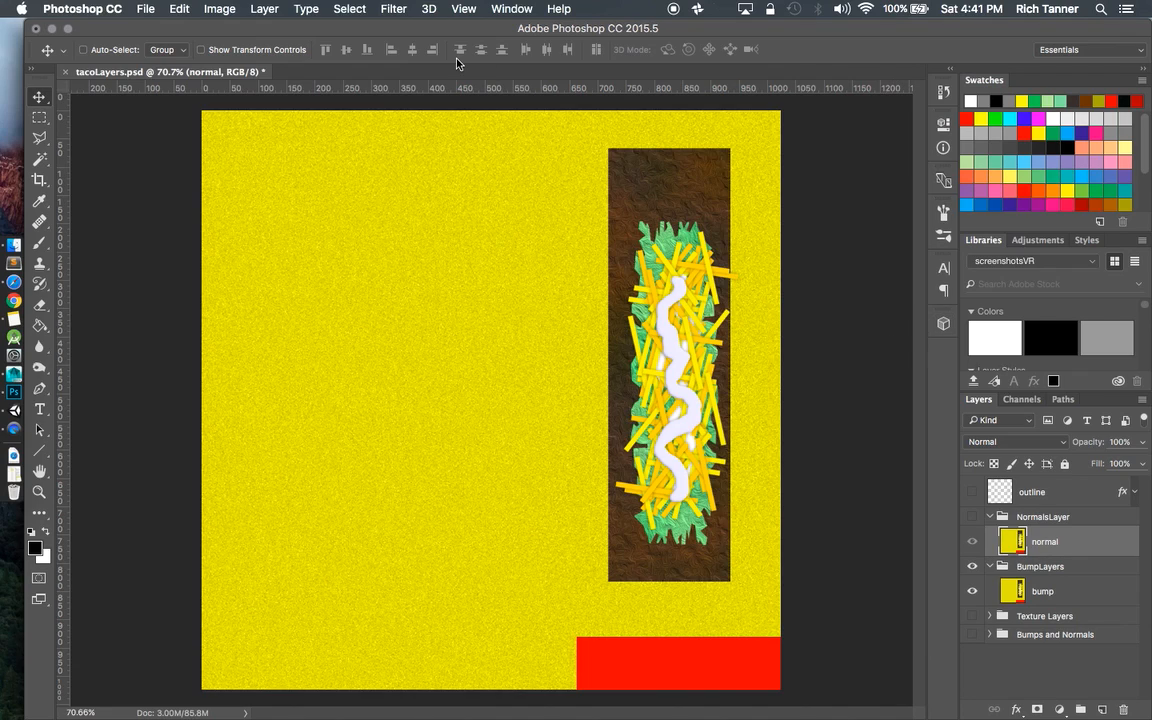
left_click(429, 9)
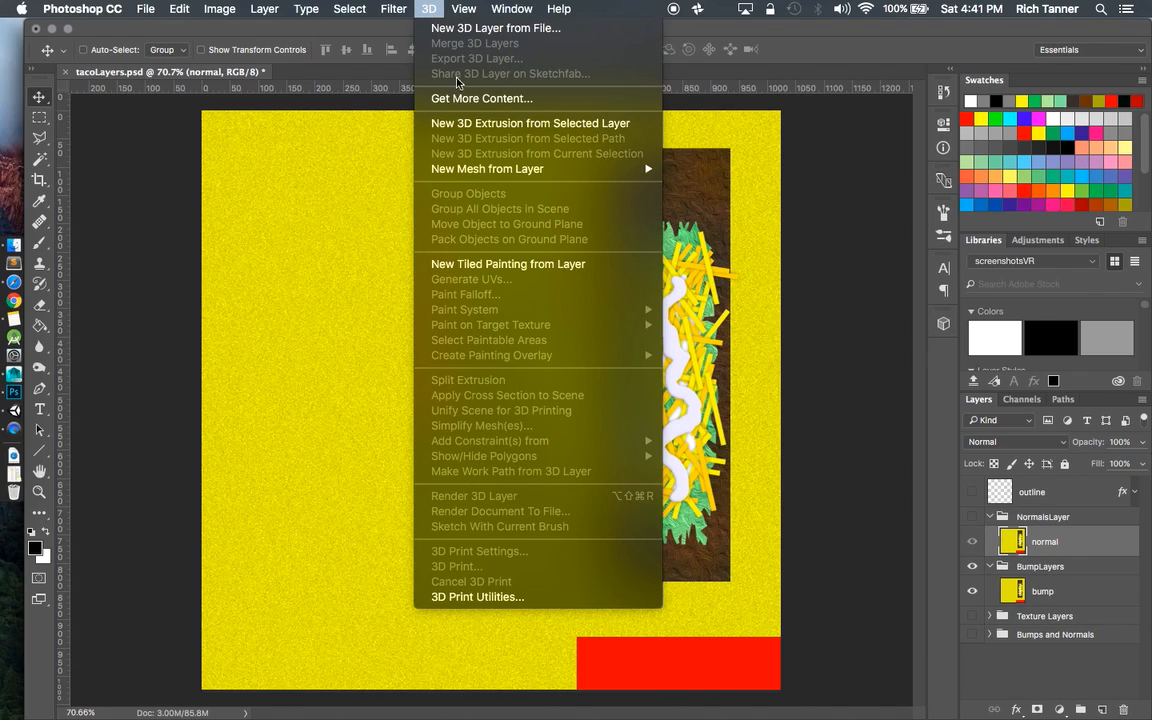
mouse_move(380, 14)
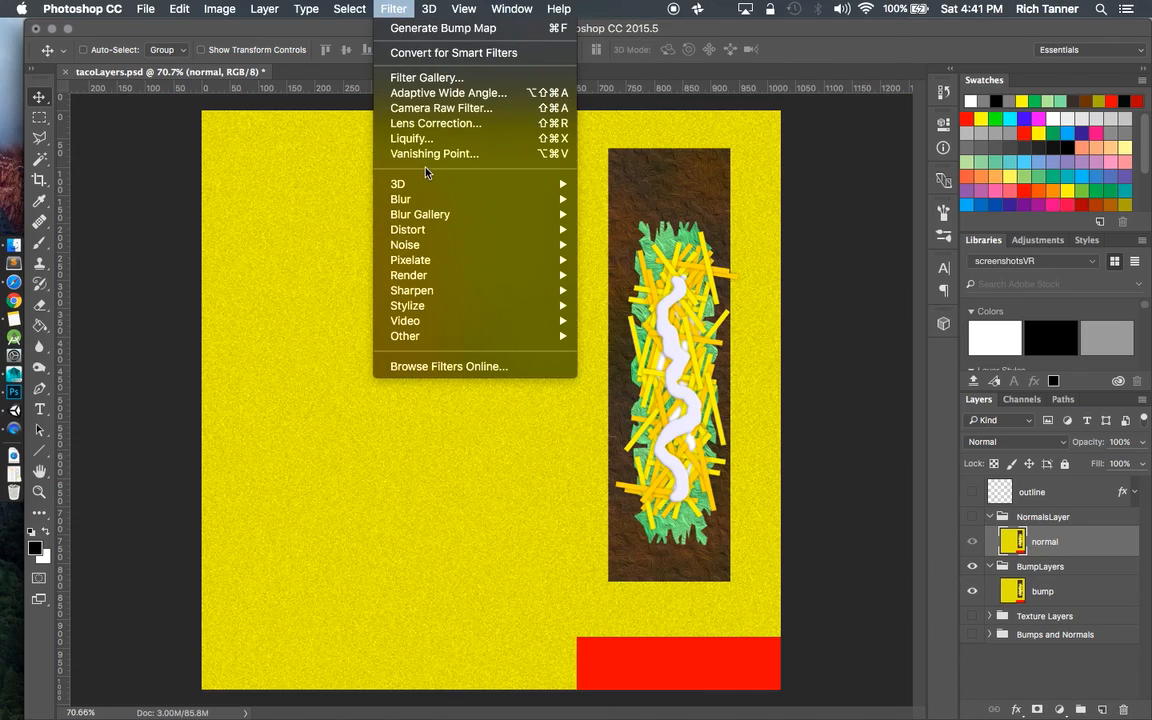
mouse_move(488, 183)
left_click(614, 198)
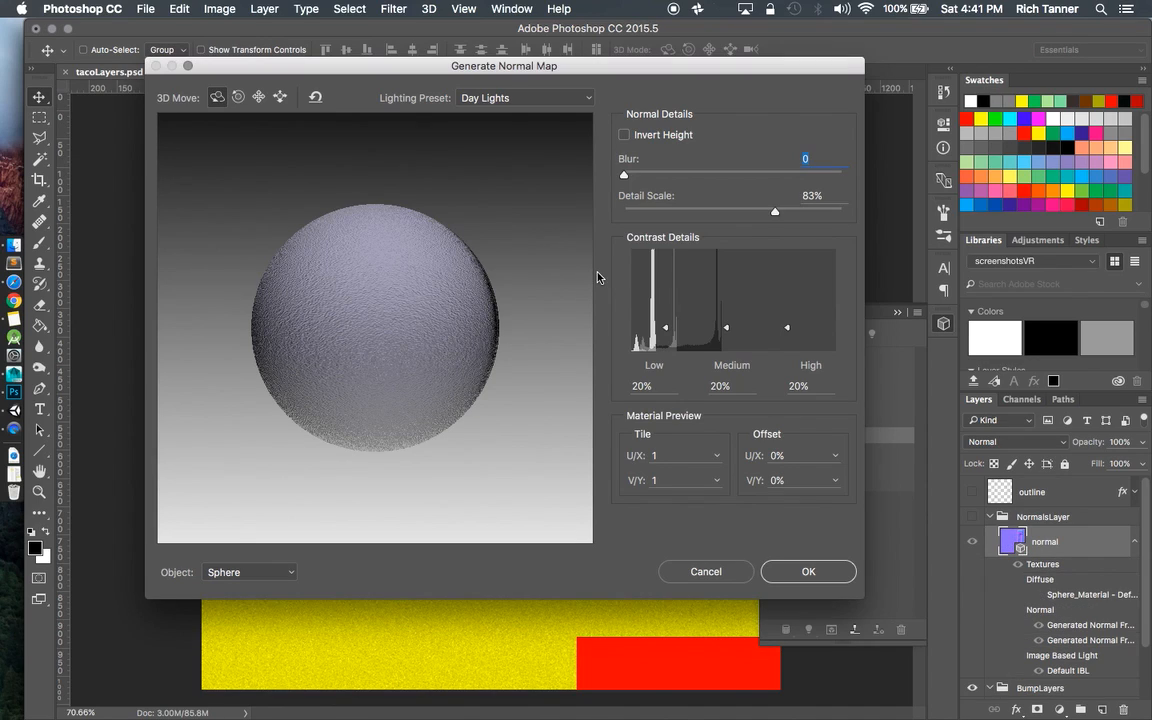
Try a Detail Scale of 100% for the normal map and rotate the sphere preview to examine the relief.
mouse_move(386, 298)
left_mouse_down()
mouse_move(347, 314)
mouse_move(398, 292)
mouse_move(386, 321)
mouse_move(411, 273)
mouse_move(339, 265)
mouse_move(349, 309)
mouse_move(404, 301)
mouse_move(406, 311)
mouse_move(370, 281)
left_mouse_up()
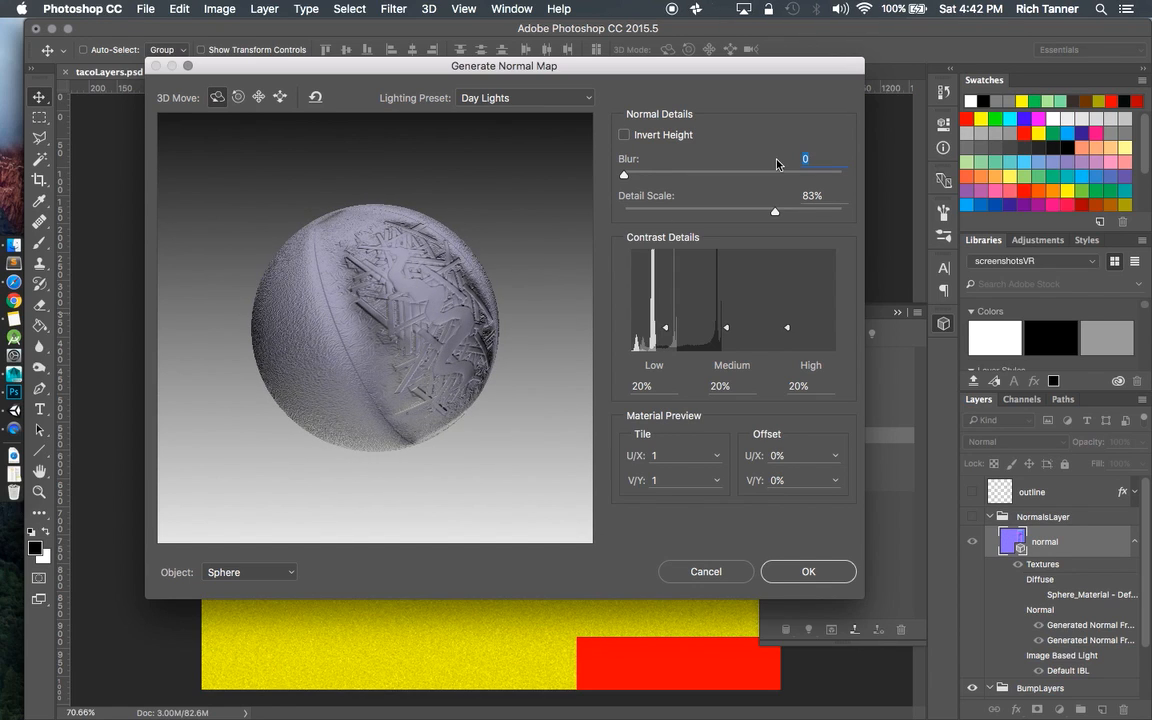
left_click(812, 195)
type("100")
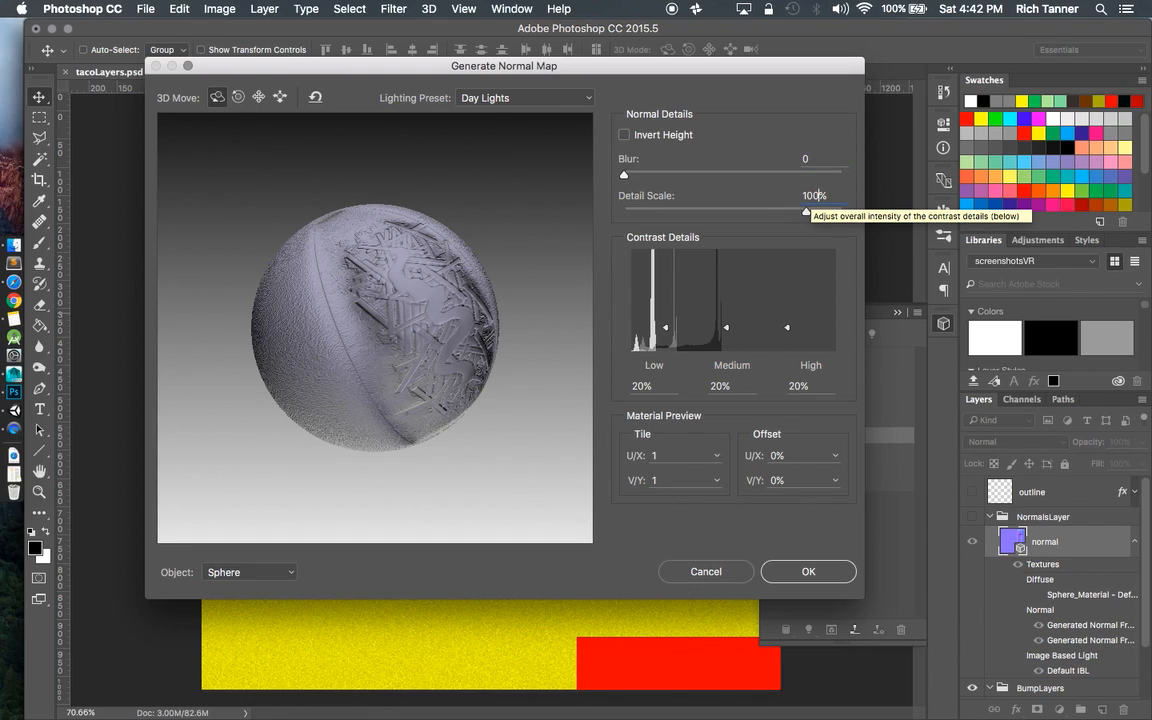
left_click(805, 159)
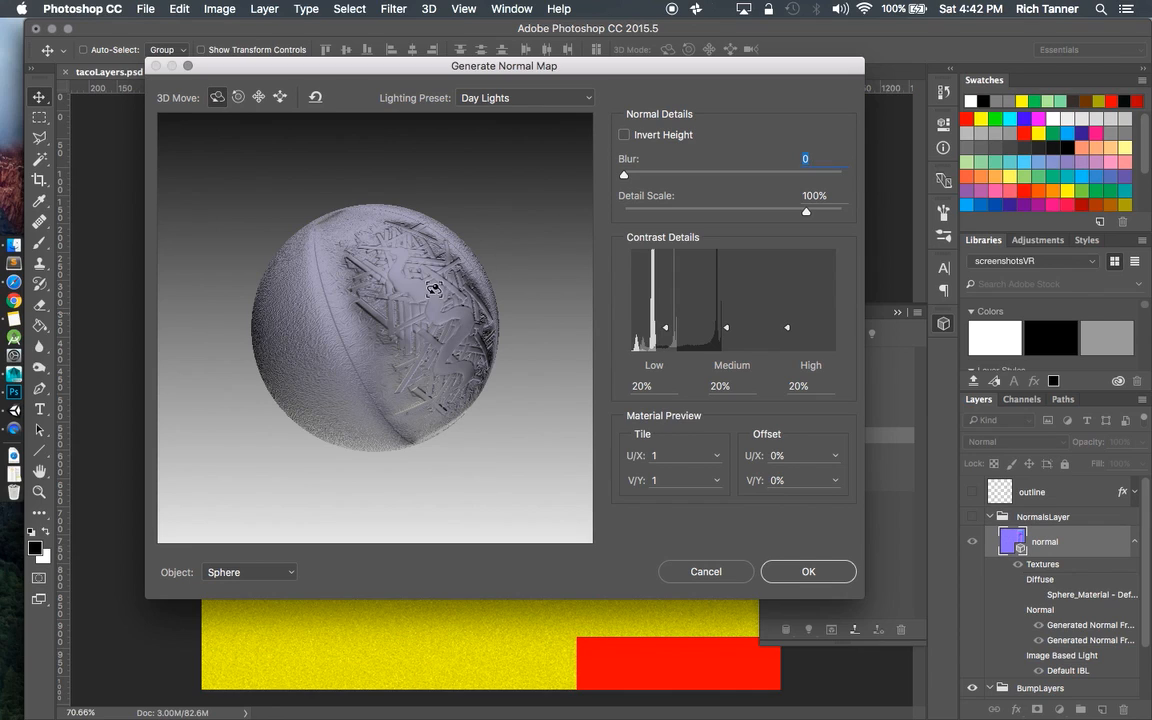
left_click_drag(429, 292, 408, 277)
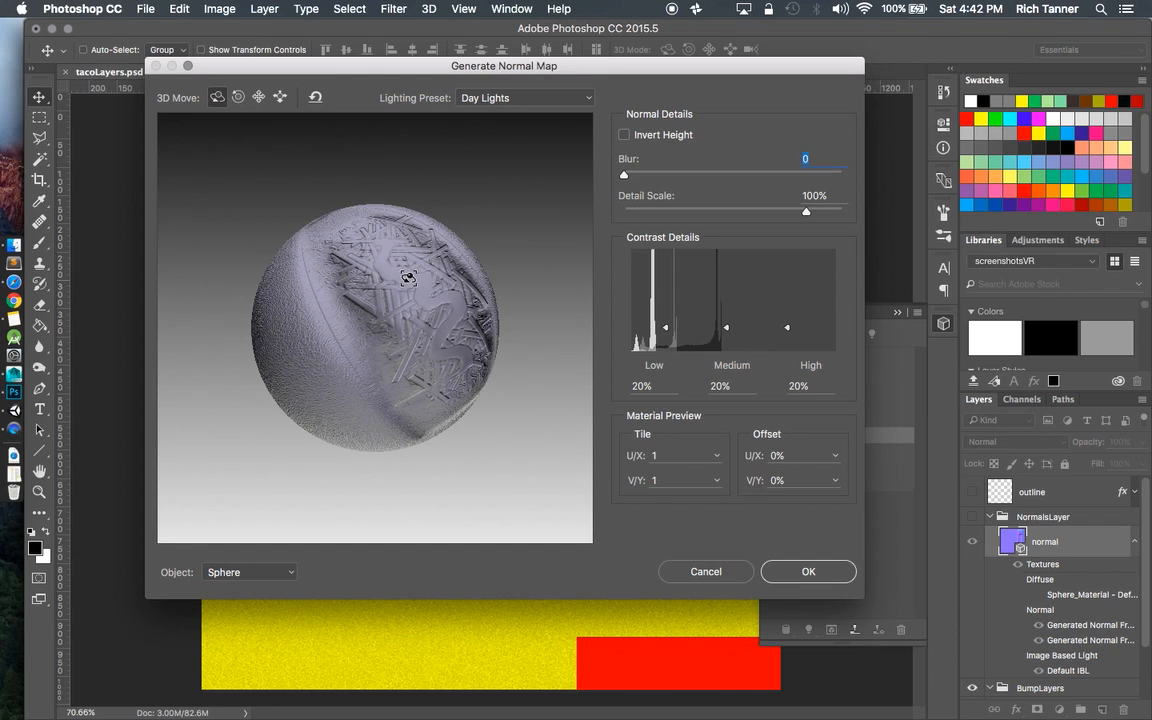
Set the normal map's Detail Scale to 90%, check the rotated sphere preview, and generate the map on the normal layer.
left_click(814, 195)
type("90")
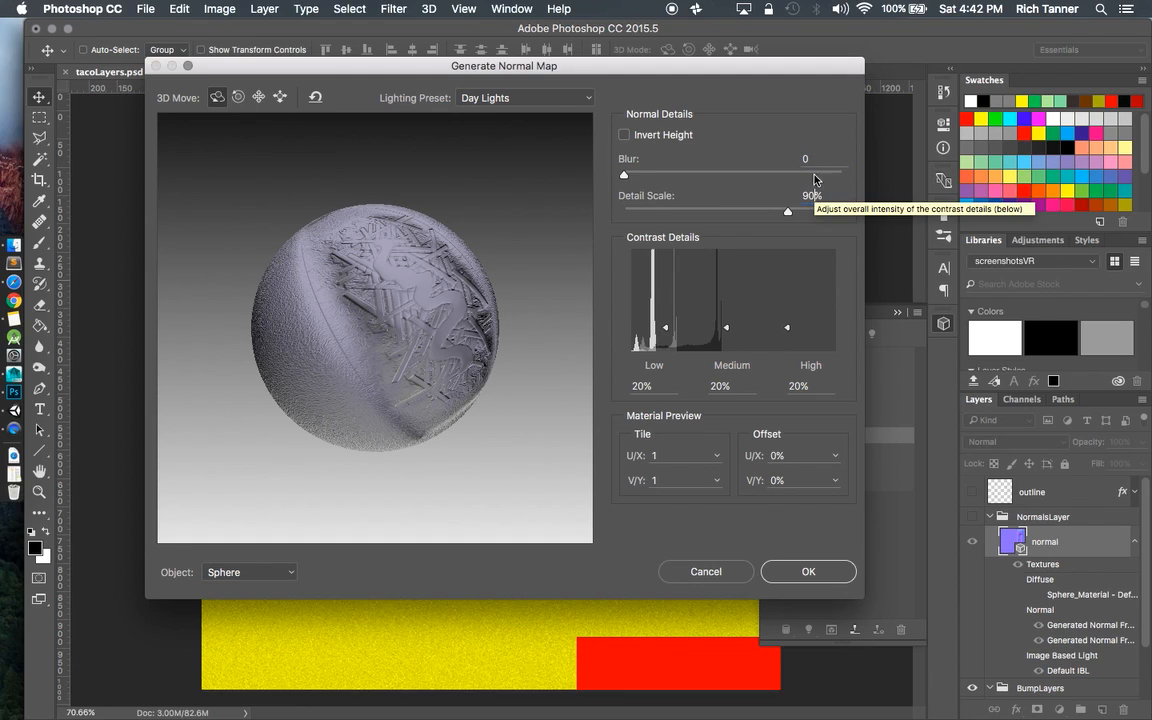
left_click(819, 160)
left_click_drag(443, 278, 394, 254)
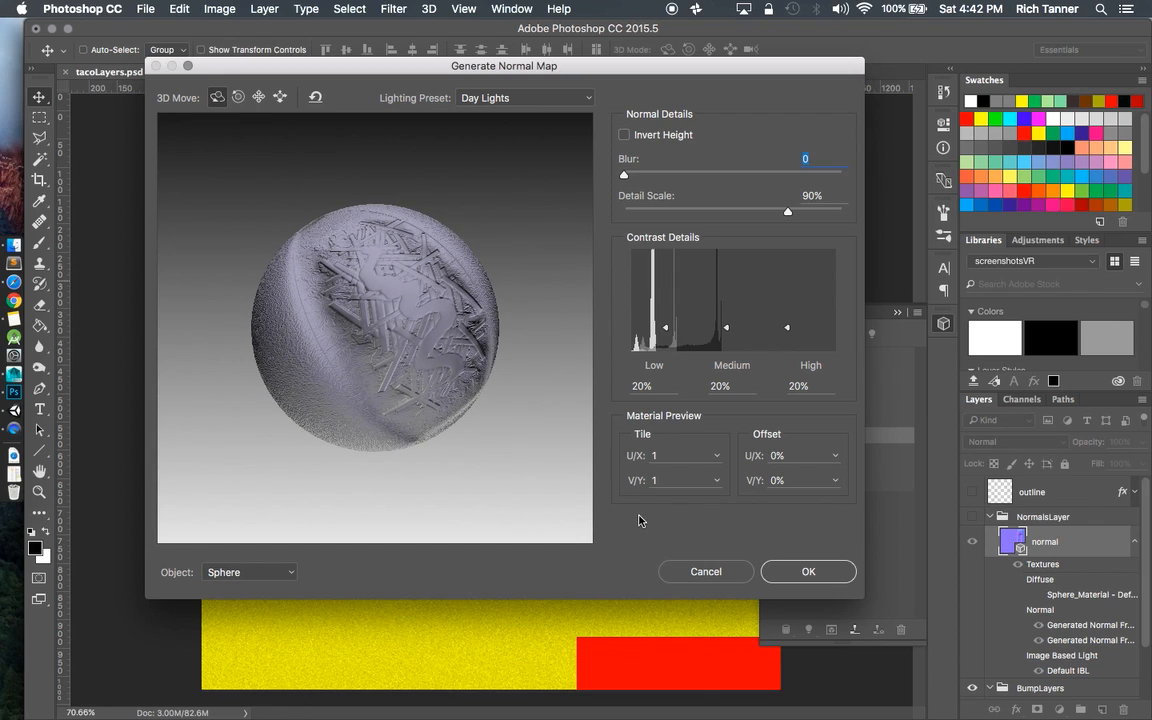
left_click(808, 572)
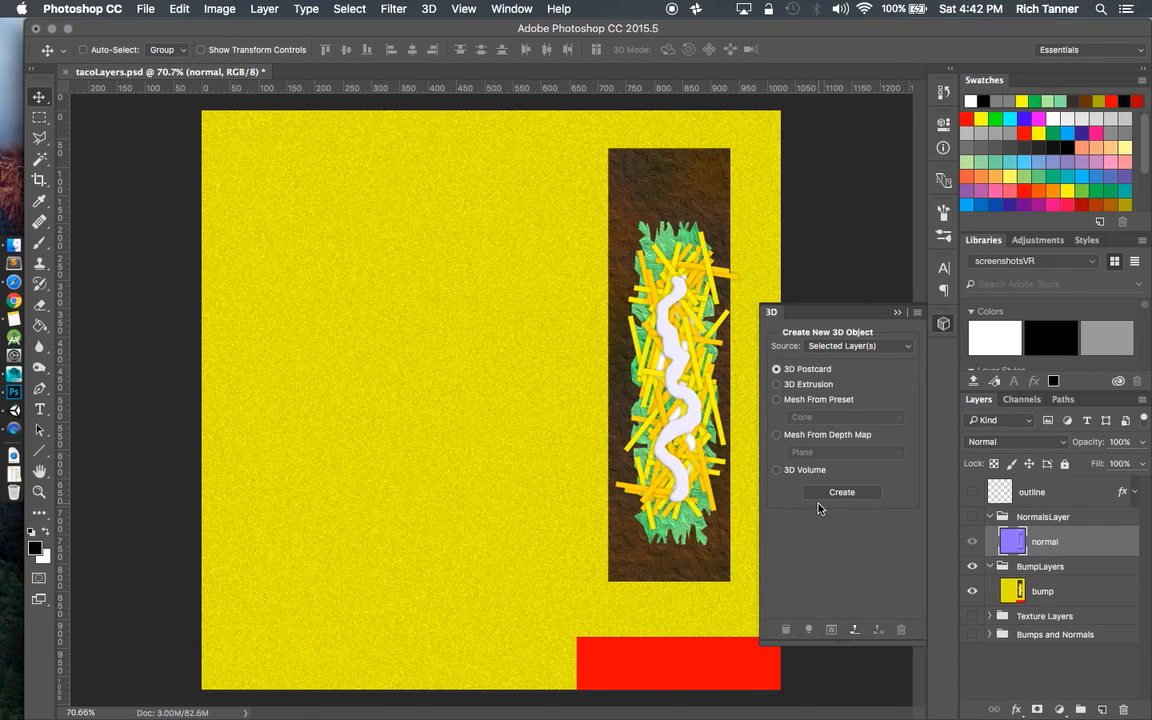
Show the NormalsLayer group to examine the generated normal map and collapse the 3D panel.
left_click(971, 518)
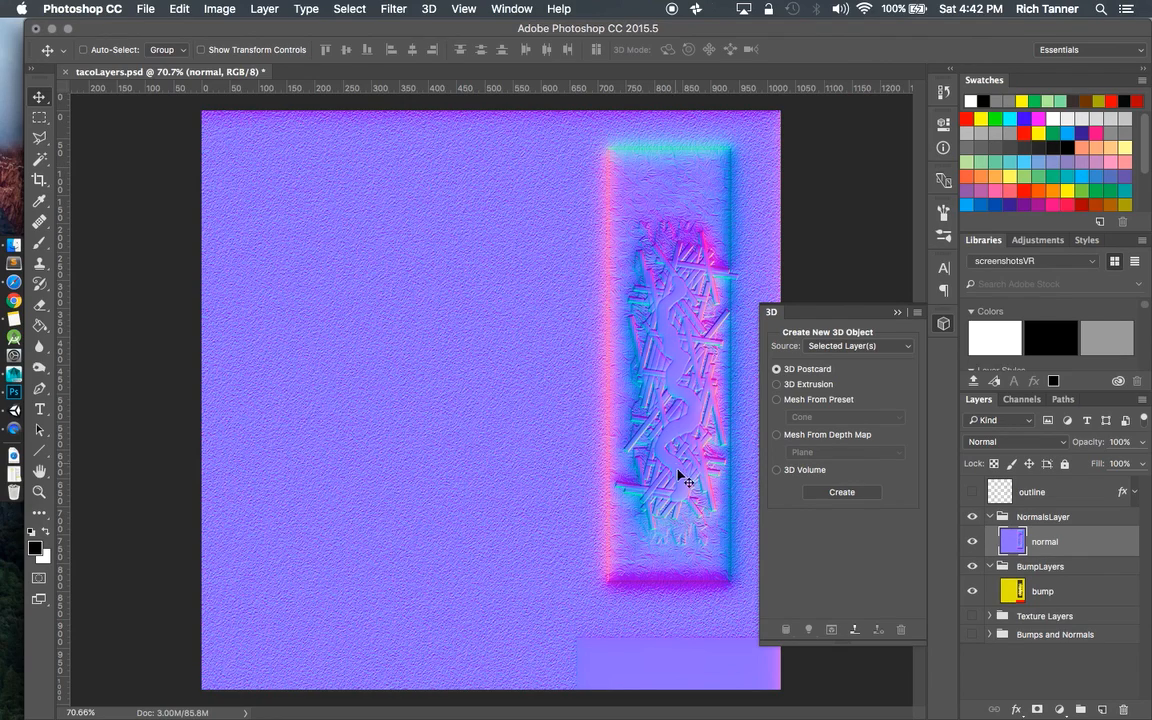
left_click(898, 314)
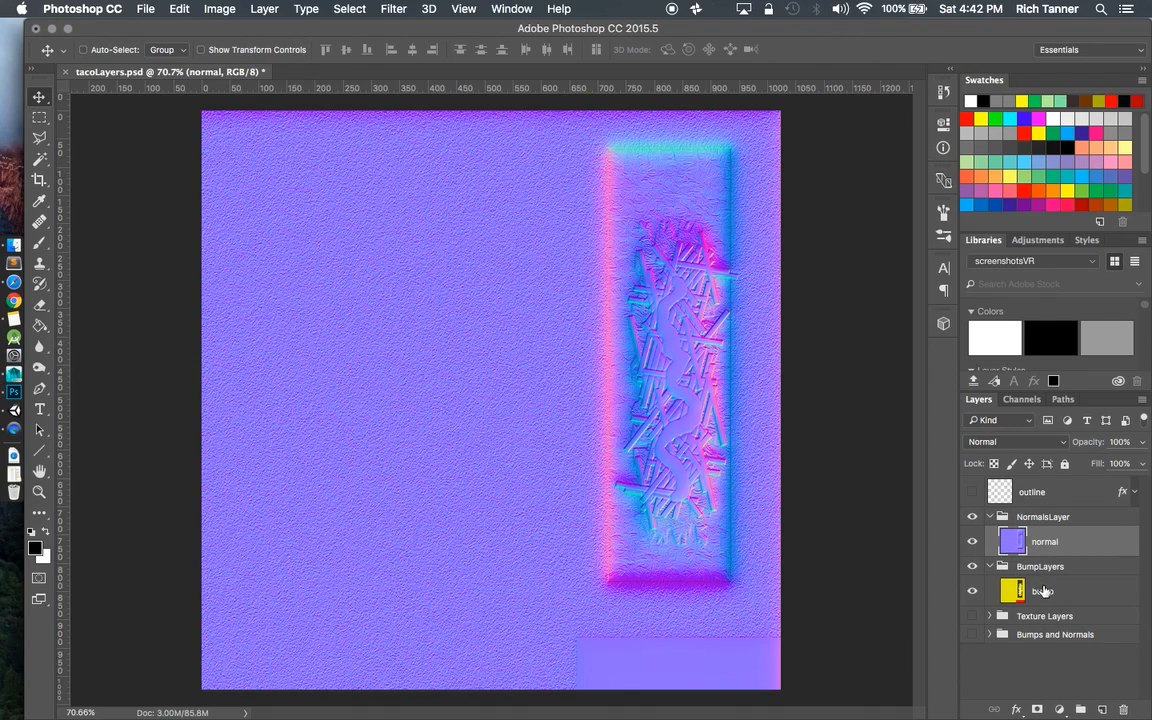
Select the bump layer with NormalsLayer hidden, start the Generate Bump Map filter, and rotate the sphere preview to the taco filling.
left_click(1012, 591)
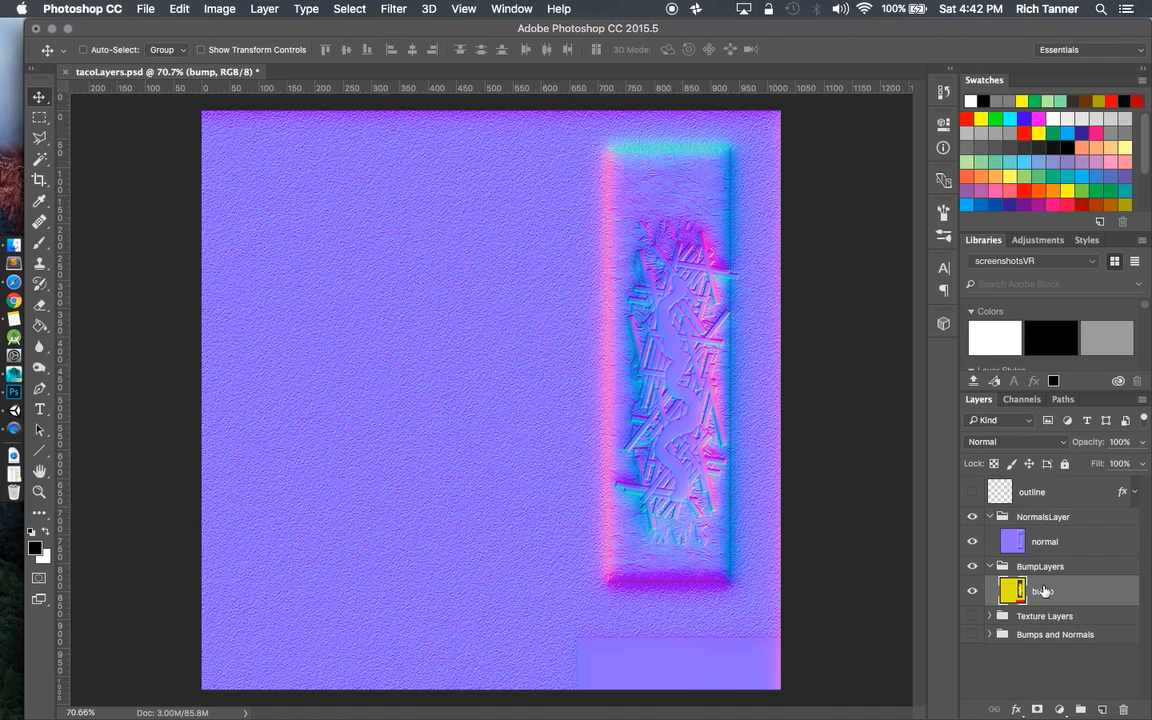
left_click(972, 516)
left_click(381, 10)
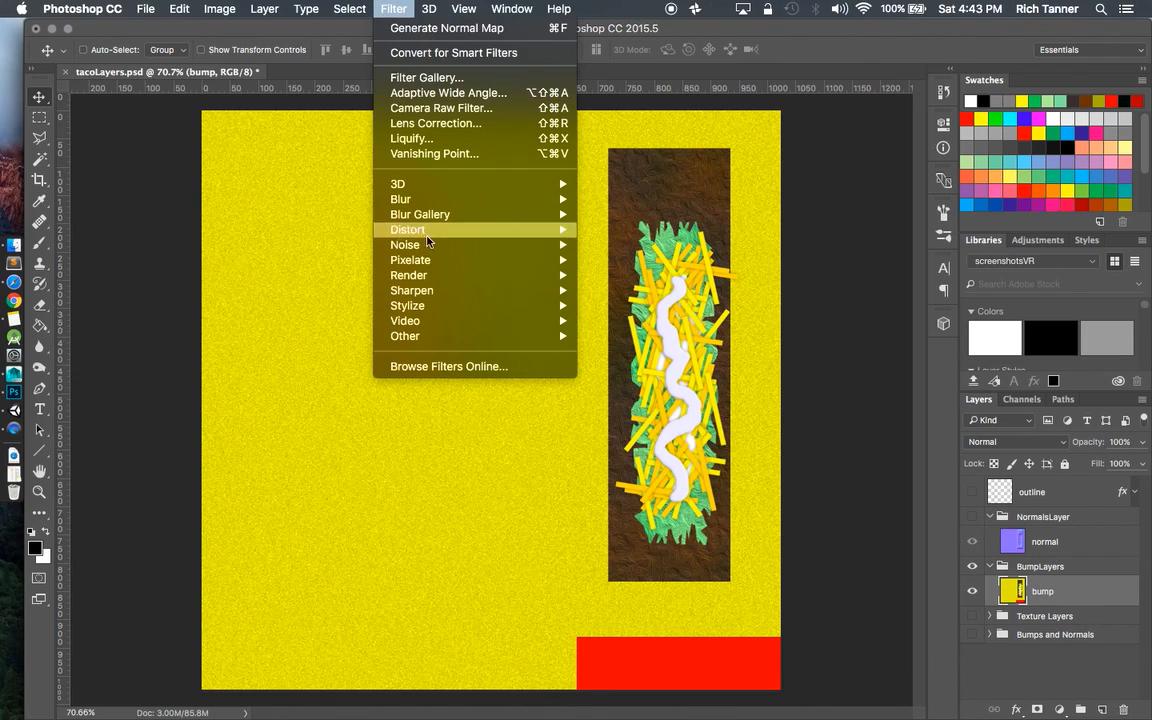
mouse_move(435, 184)
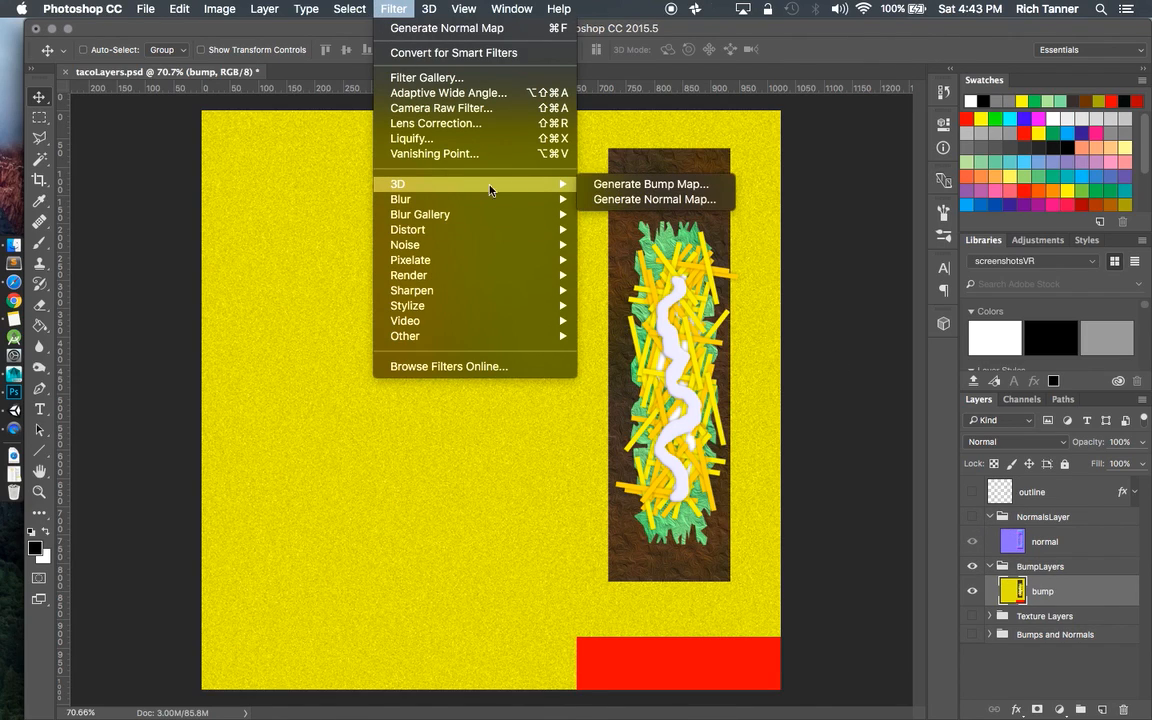
left_click(656, 184)
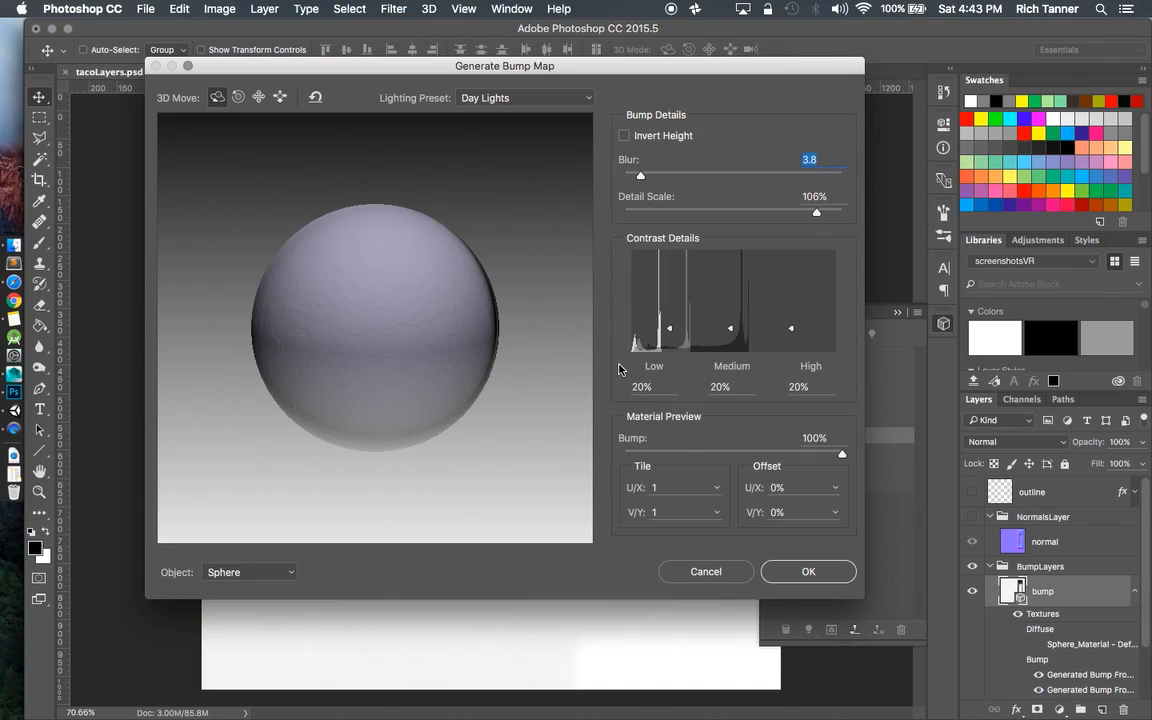
left_click_drag(376, 302, 305, 298)
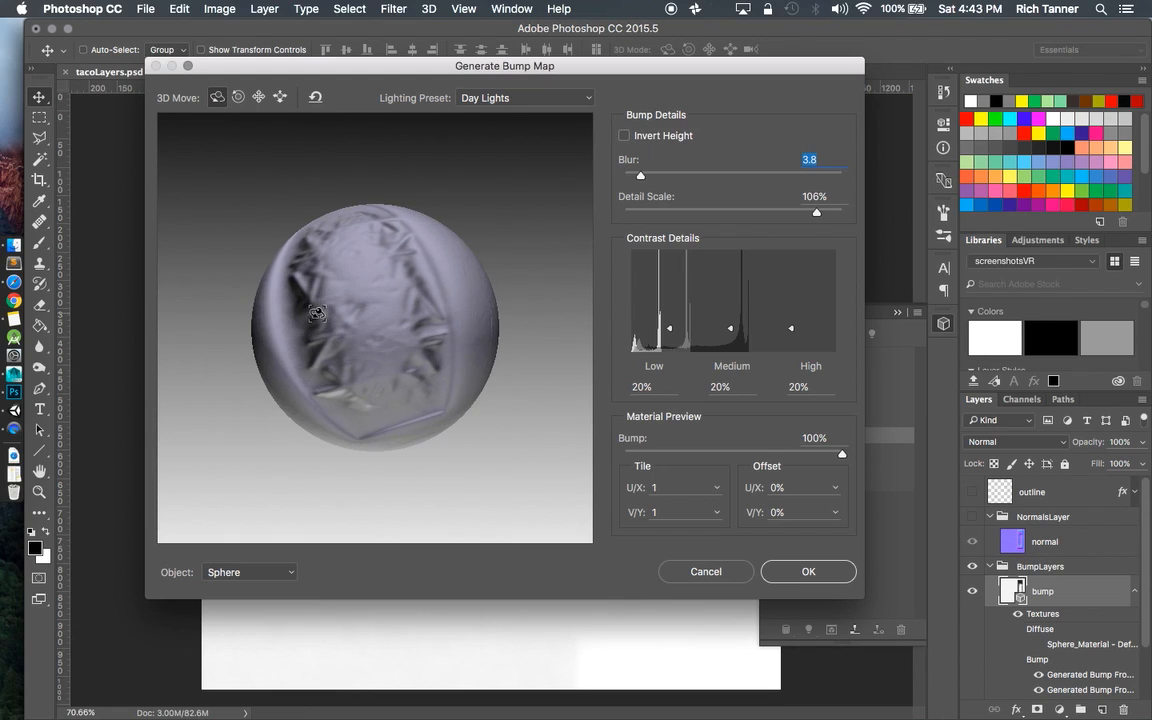
Try a Blur of 21.1 for the bump map, then set the Blur to 0 and refresh the preview.
type("0")
key("Tab")
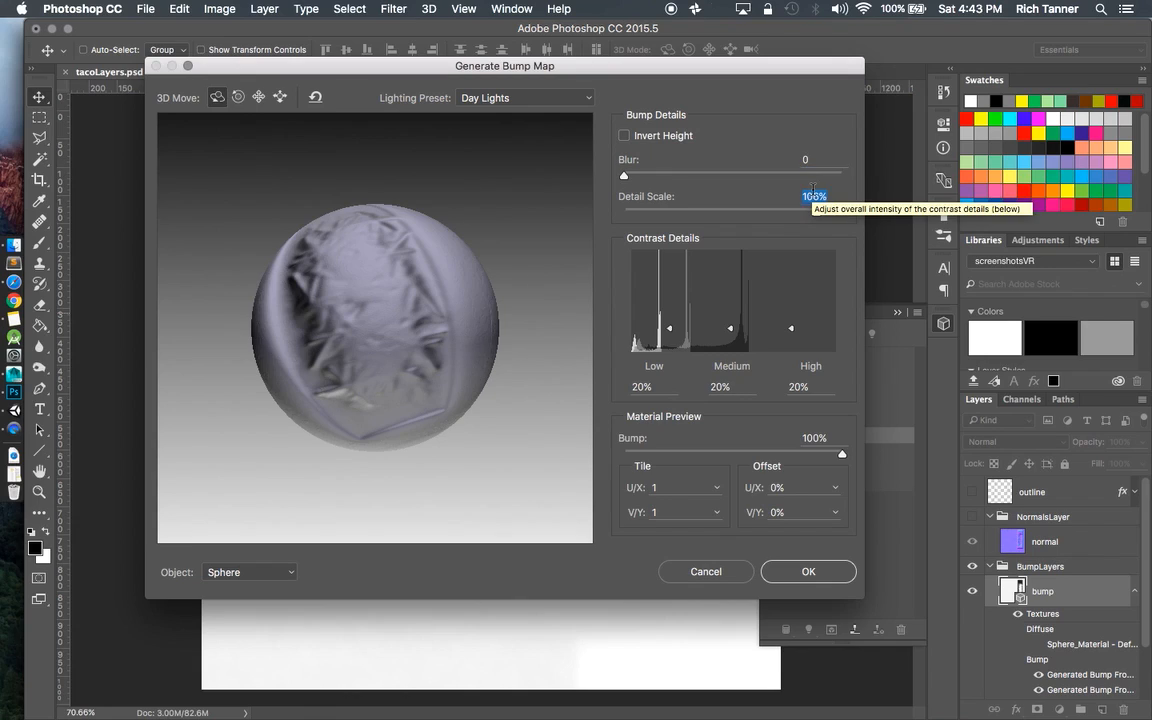
left_click(715, 176)
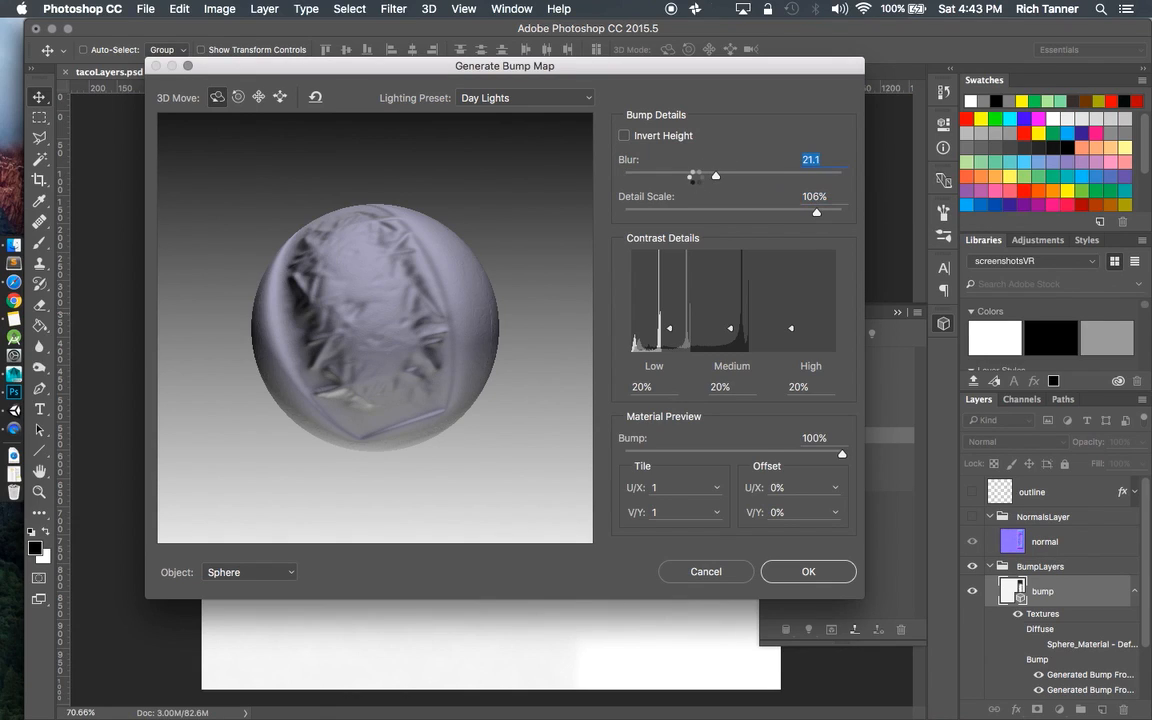
left_click(810, 160)
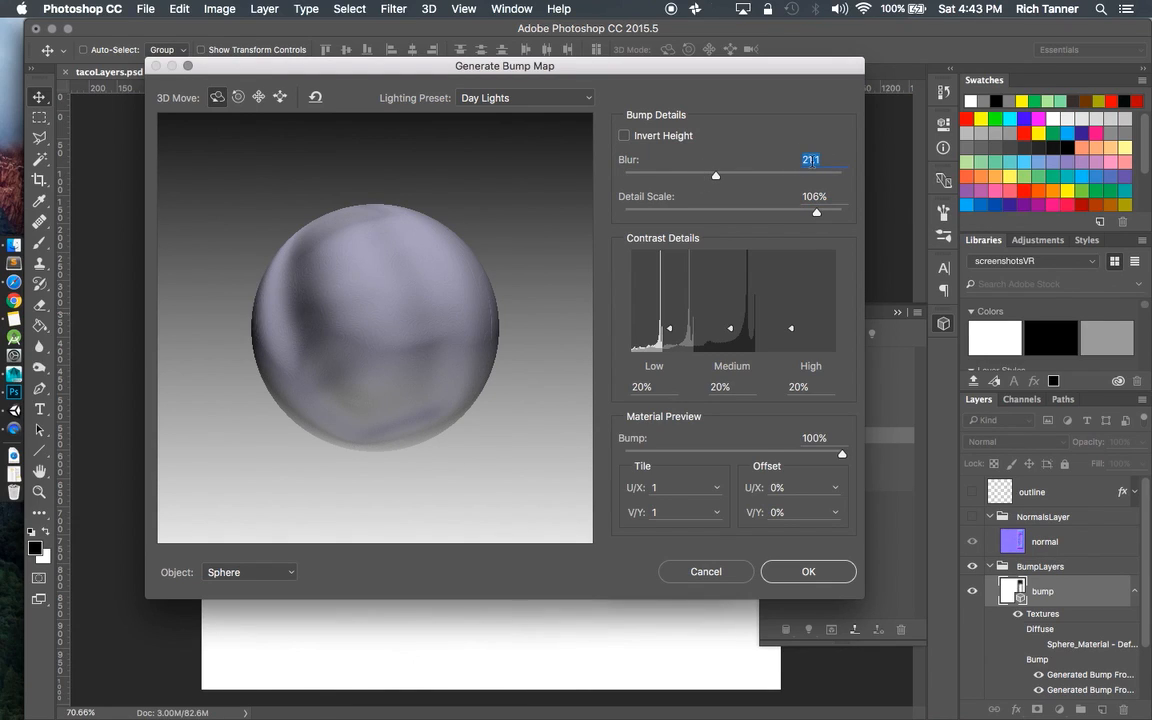
type("0")
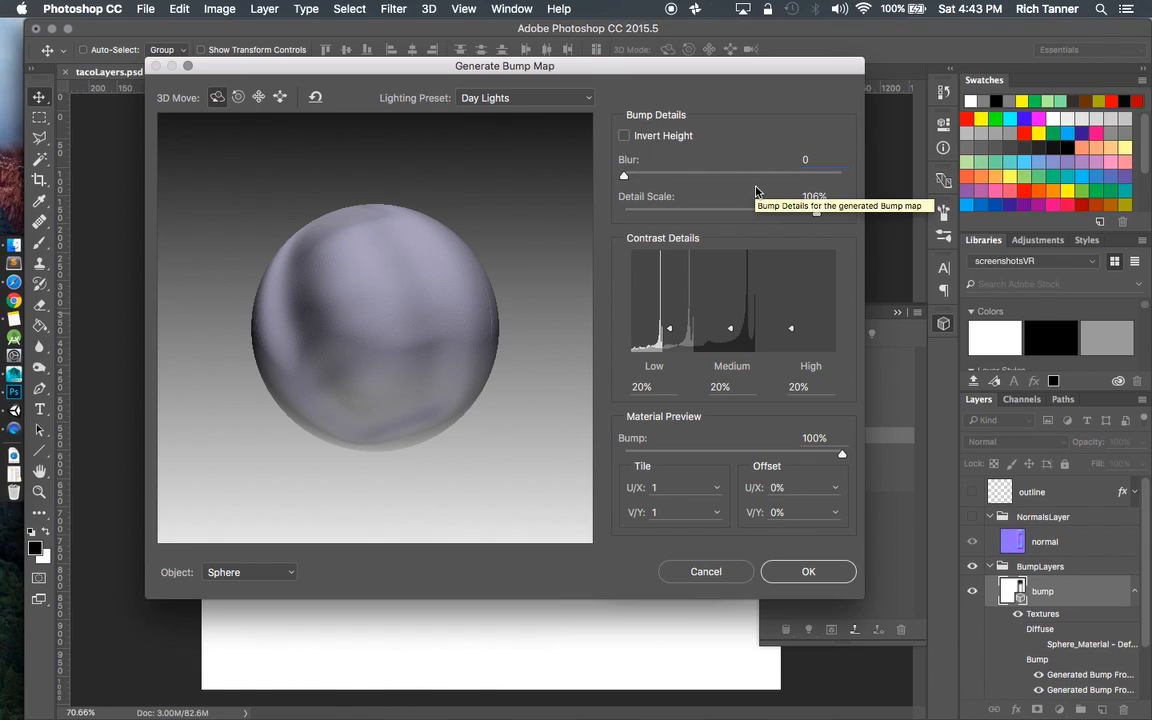
left_click(817, 197)
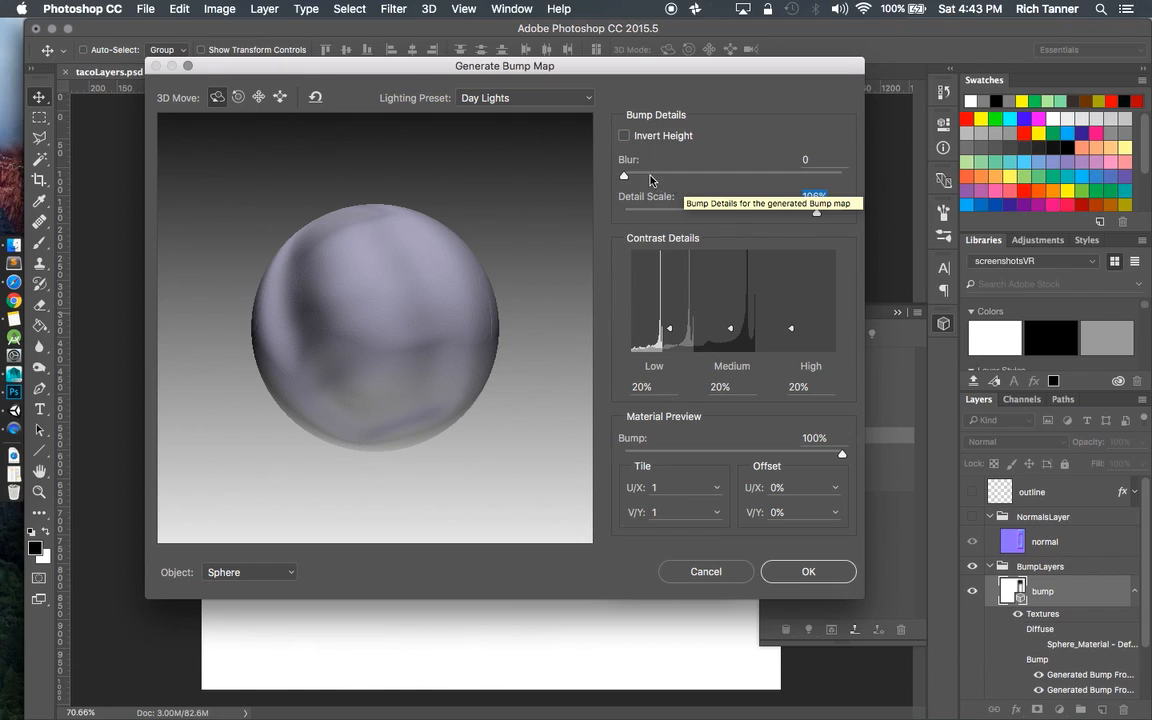
mouse_move(624, 175)
left_mouse_down()
mouse_move(642, 178)
mouse_move(612, 176)
left_mouse_up()
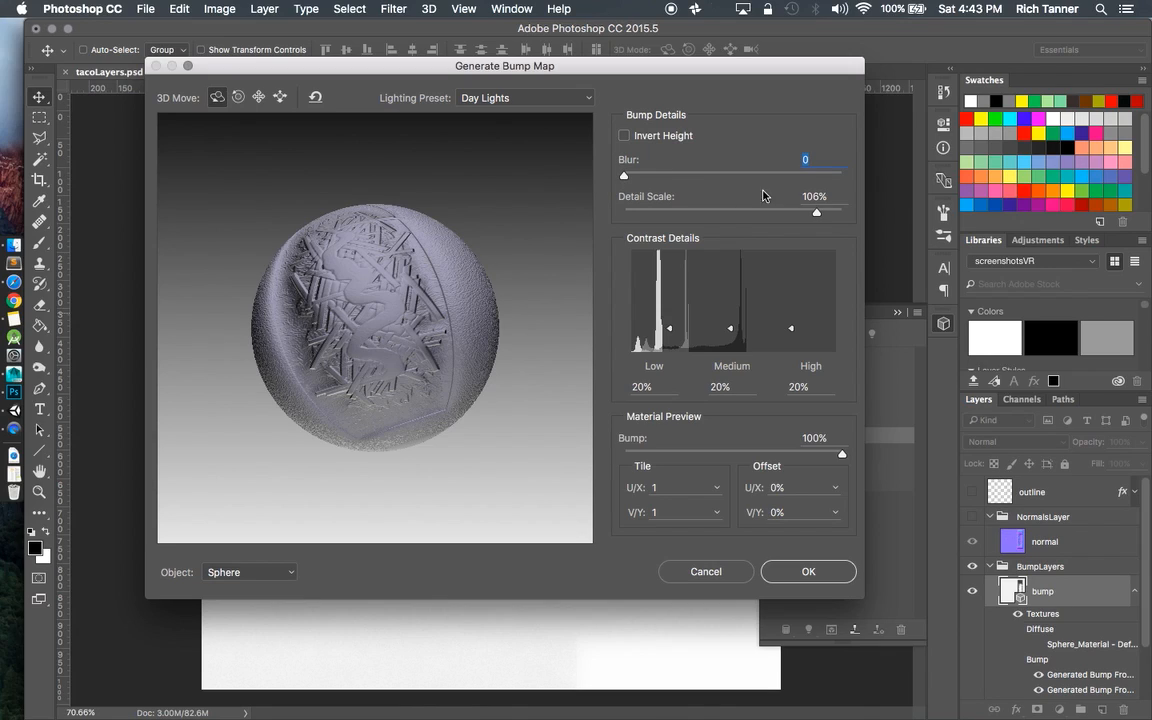
Set the bump map's Detail Scale to 90%, generate it on the bump layer, and collapse the 3D panel.
key("Tab")
type("90")
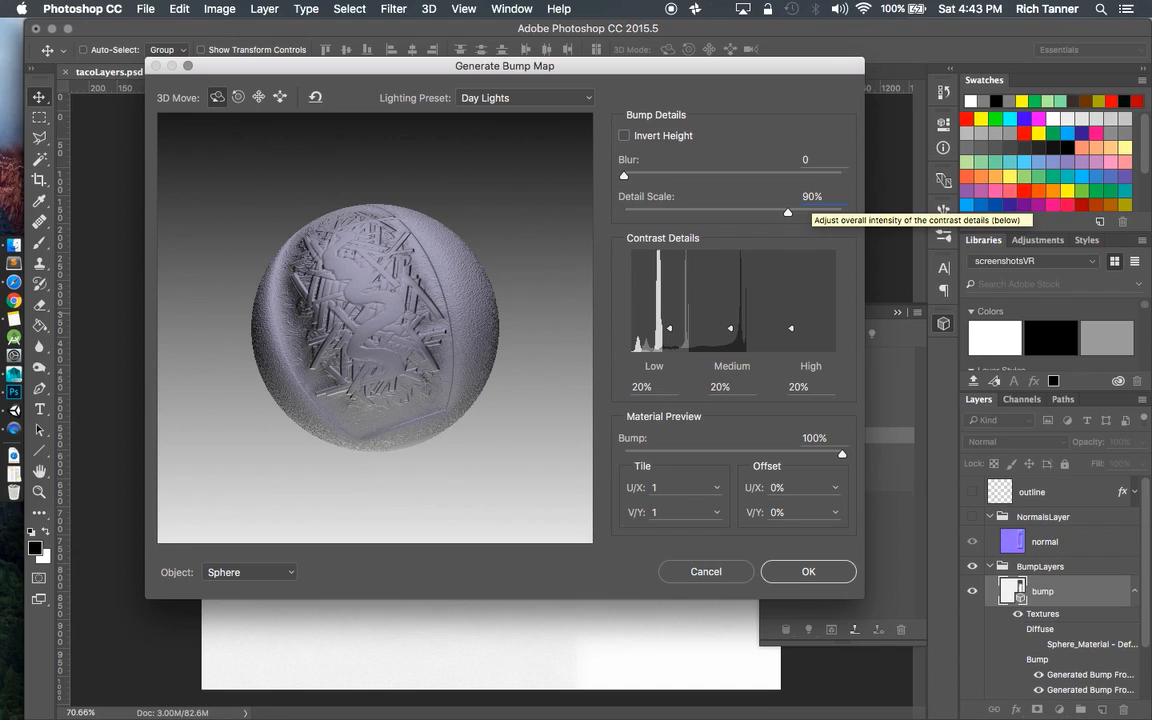
key("Return")
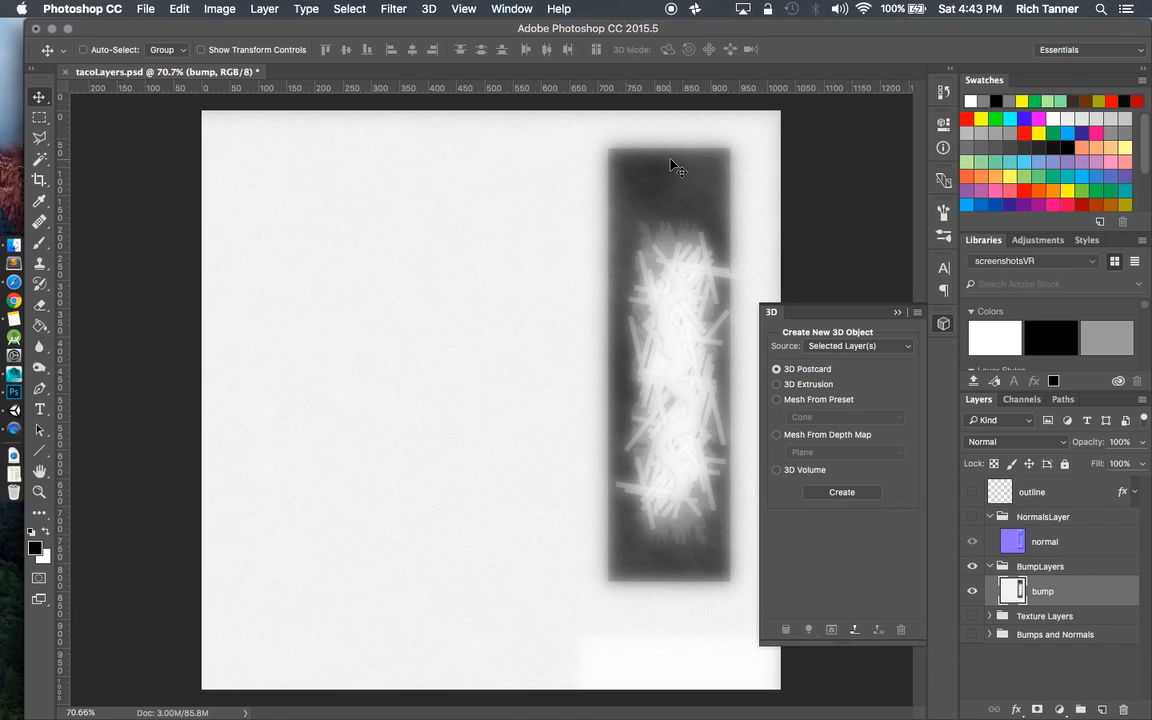
left_click(896, 313)
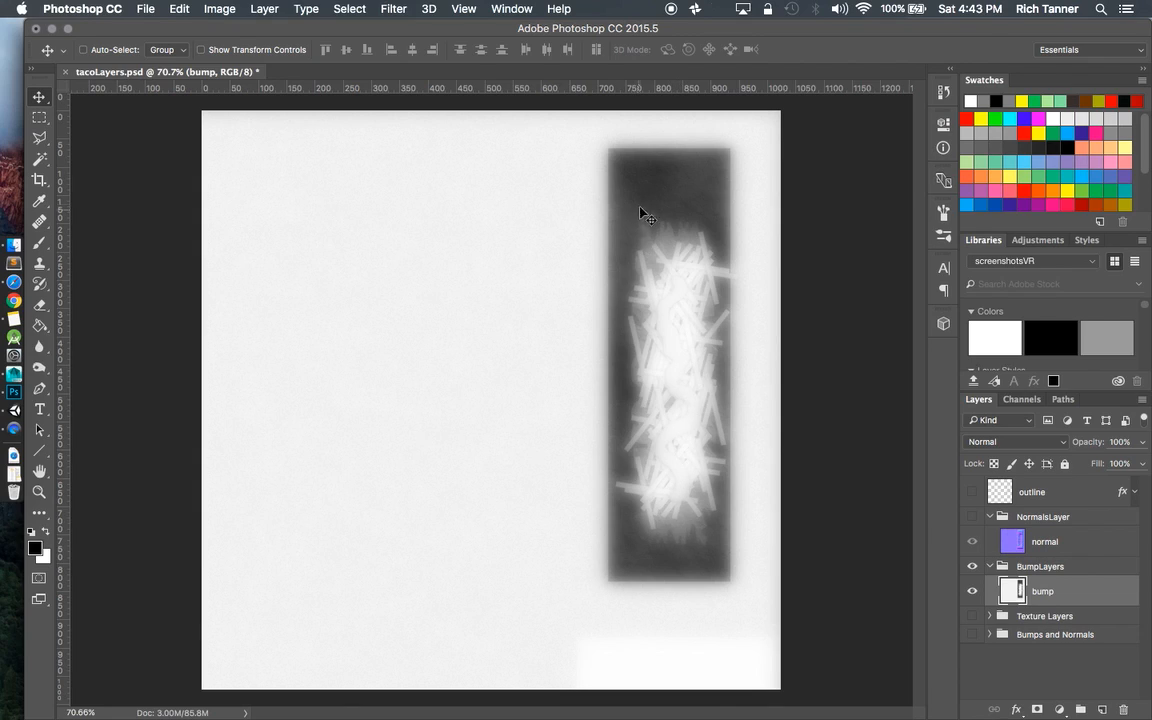
Collapse the BumpLayers group and save tacoLayers.psd.
left_click(990, 567)
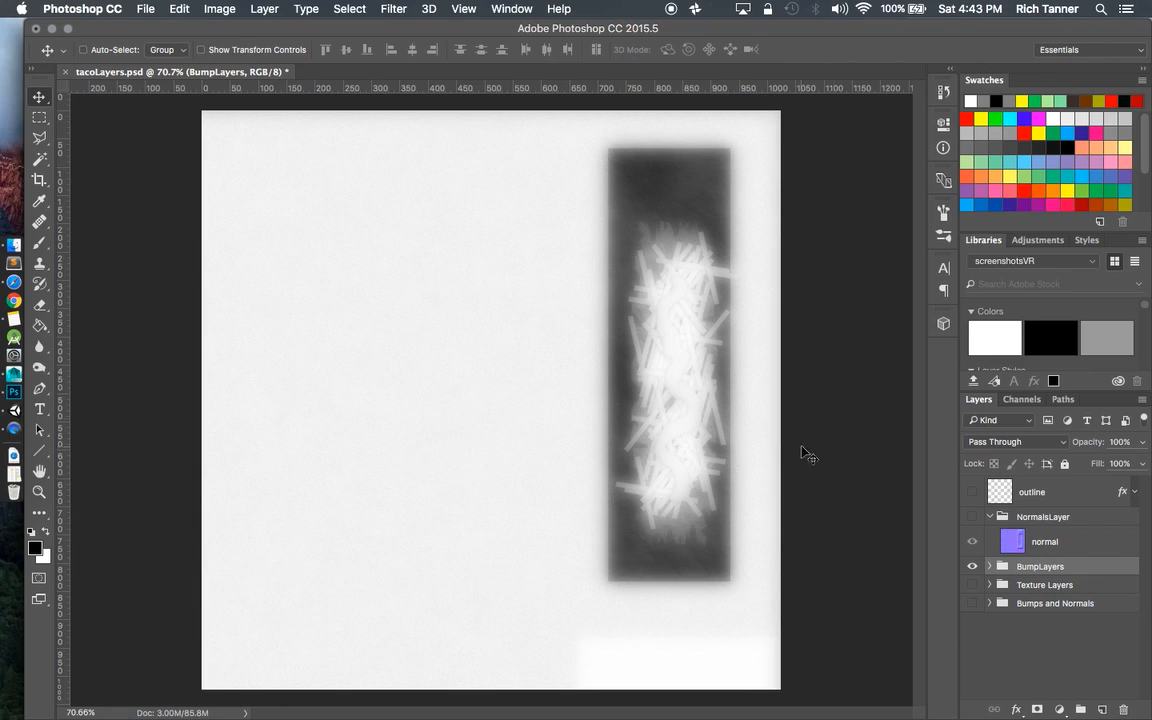
key("super+s")
Switch to Maya, make the BumpTaco display layer visible, and select the uppermost taco.
left_click(15, 380)
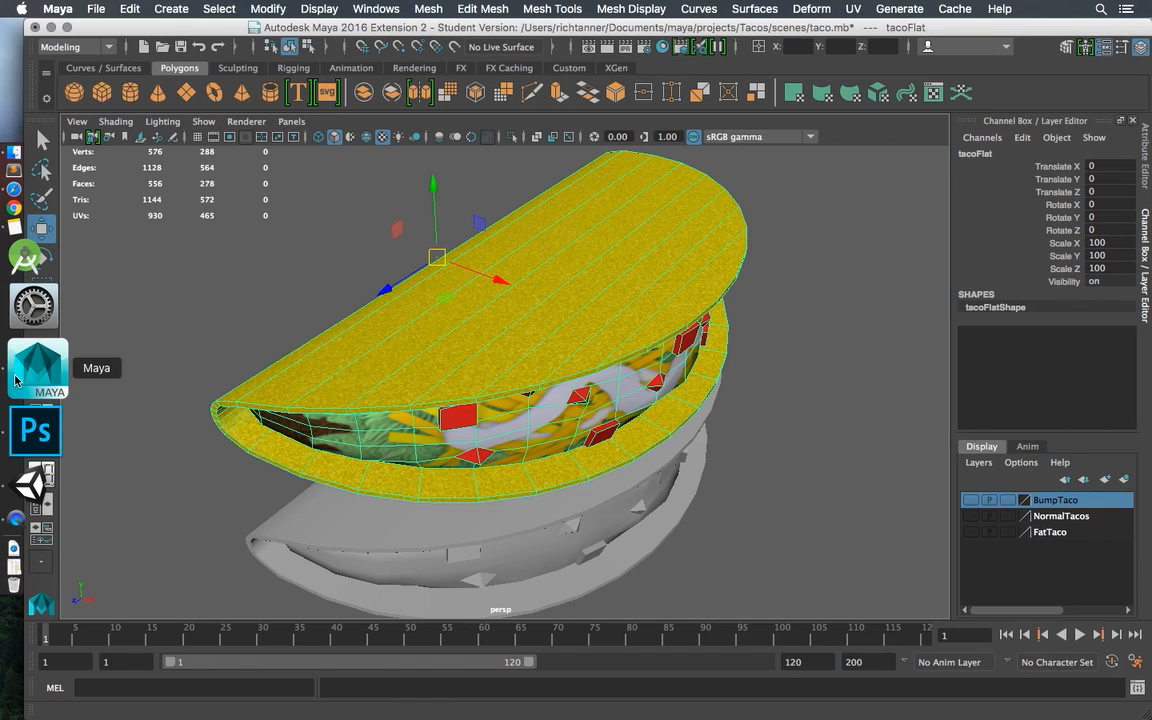
scroll(606, 303, "down", 5)
left_click_drag(629, 335, 606, 306)
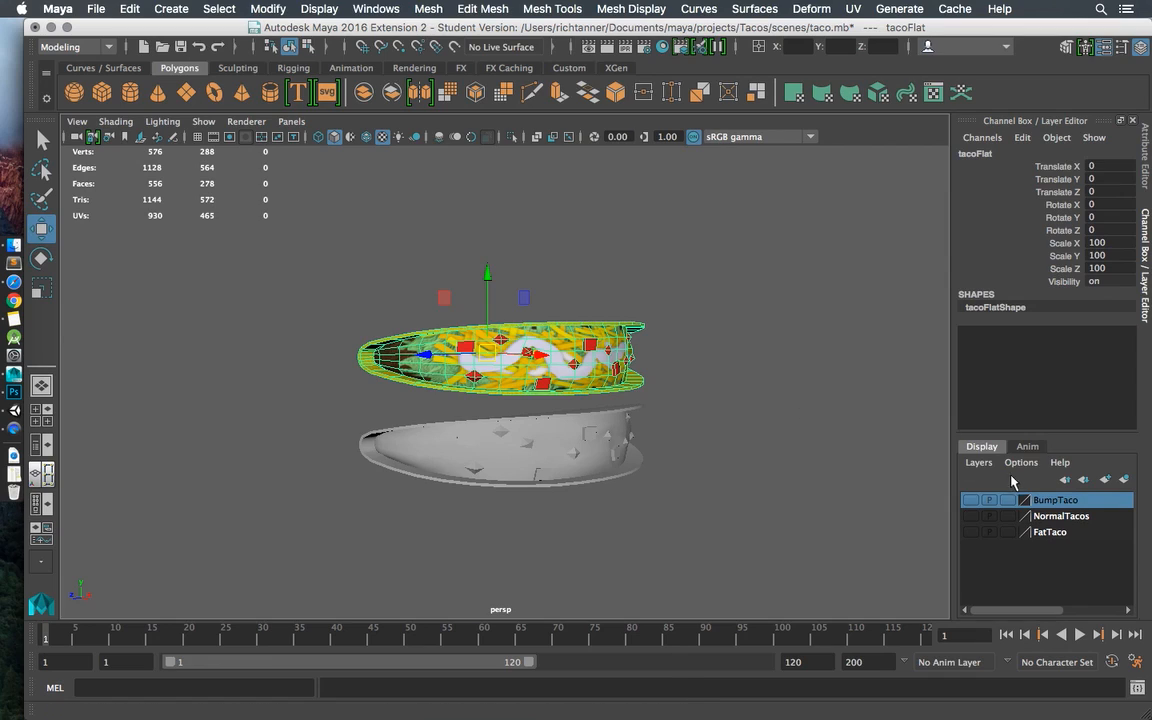
left_click(970, 500)
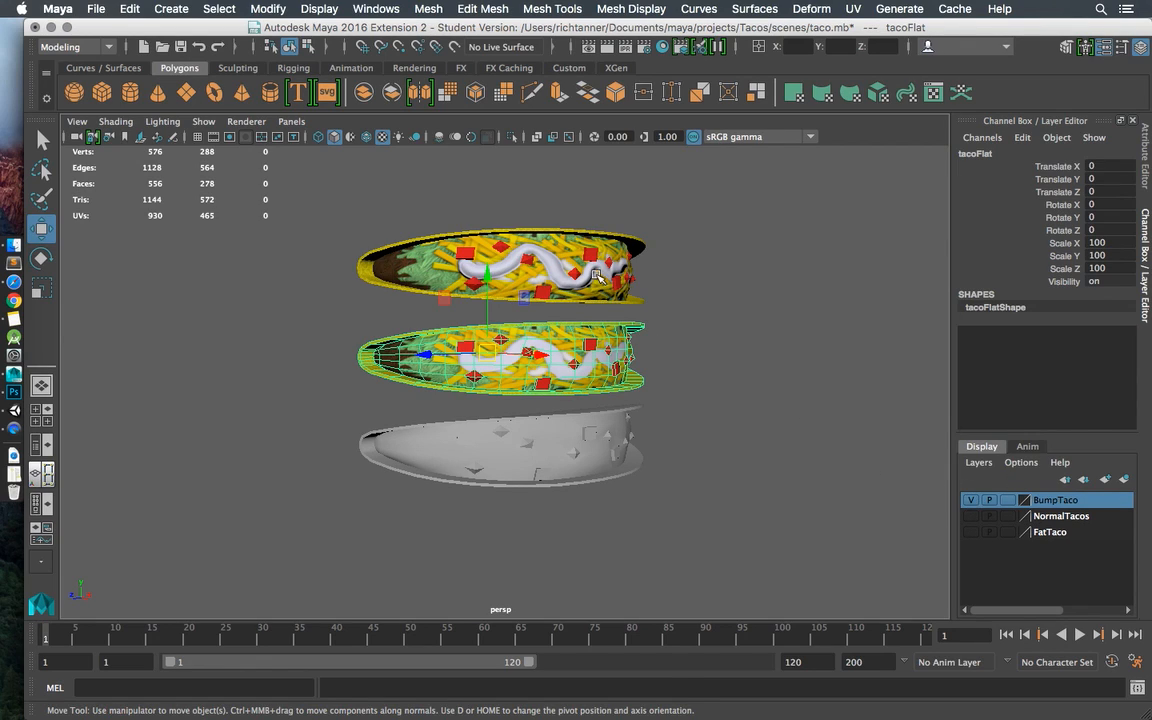
left_click(535, 240)
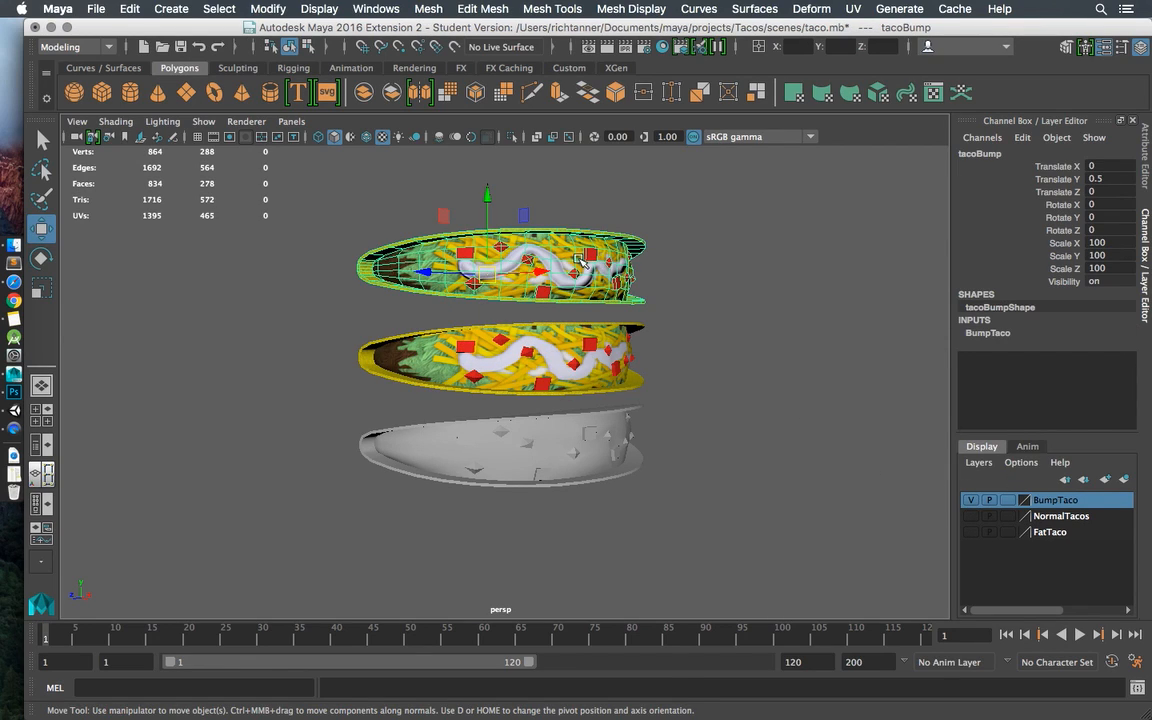
Frame the bump-mapped taco and examine its sour cream and filling relief against the flat taco from several angles.
key("f")
left_click_drag(535, 309, 625, 296)
left_click(625, 296)
left_click_drag(715, 297, 604, 238)
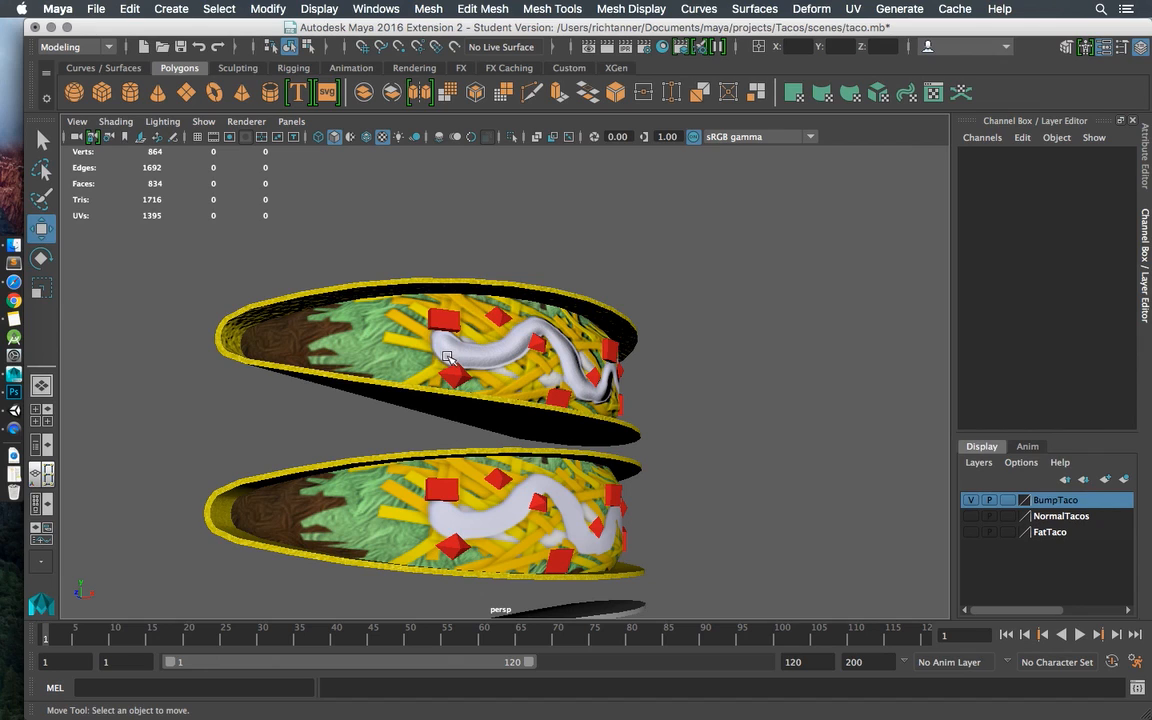
left_click_drag(436, 340, 380, 318)
scroll(453, 345, "up", 5)
scroll(385, 302, "down", 3)
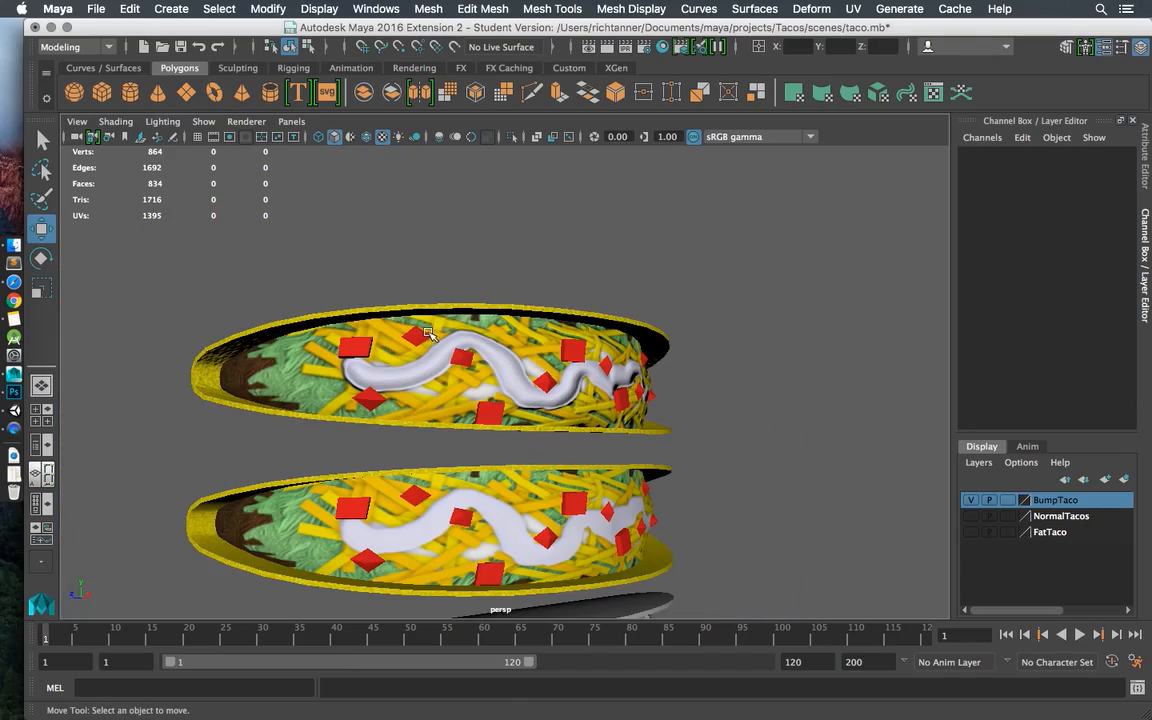
left_click_drag(461, 344, 418, 305)
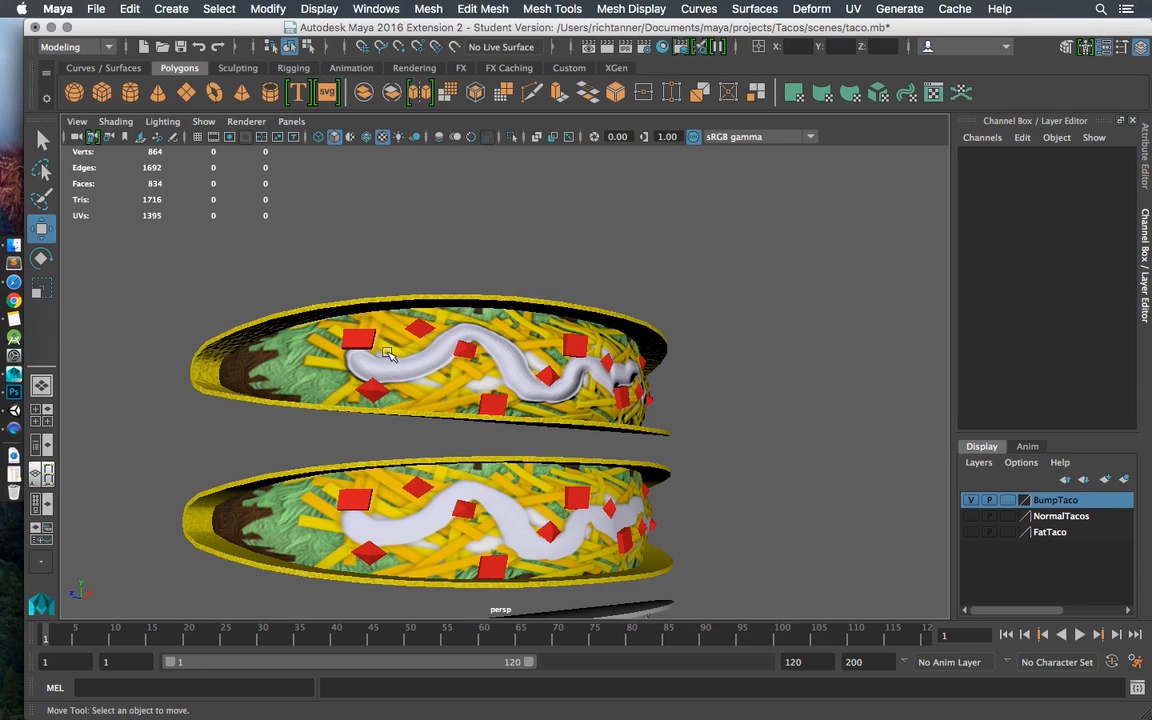
Switch to Photoshop, then show and expand the Bumps and Normals group.
left_click(28, 398)
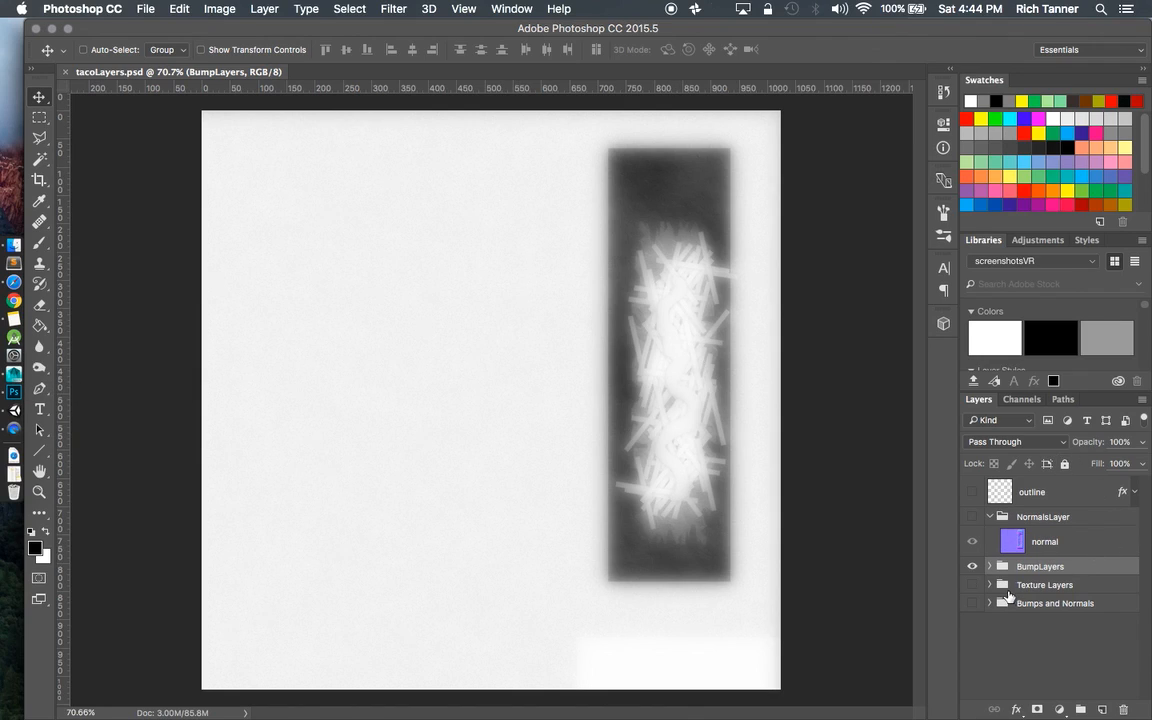
left_click(973, 604)
left_click(989, 603)
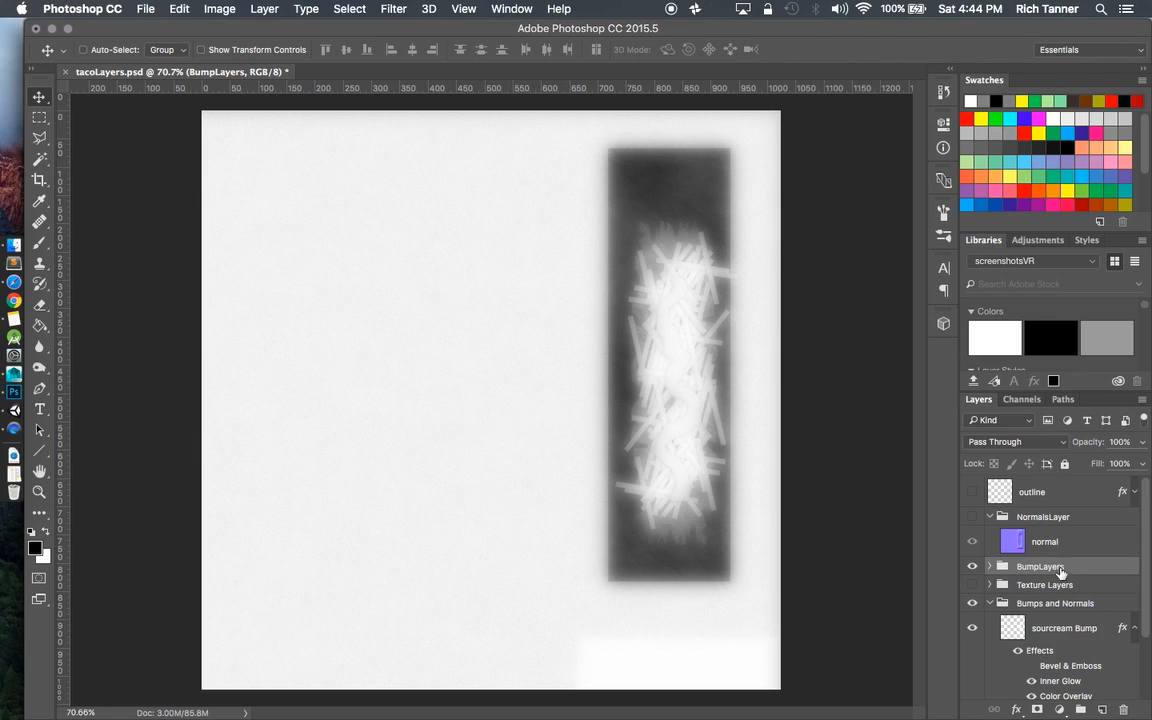
Try moving the sourcream Bump layer into the BumpLayers group, toggle its visibility to compare, and undo the move.
left_click(1062, 629)
mouse_move(1059, 617)
left_mouse_down()
mouse_move(1041, 481)
mouse_move(1049, 548)
left_mouse_up()
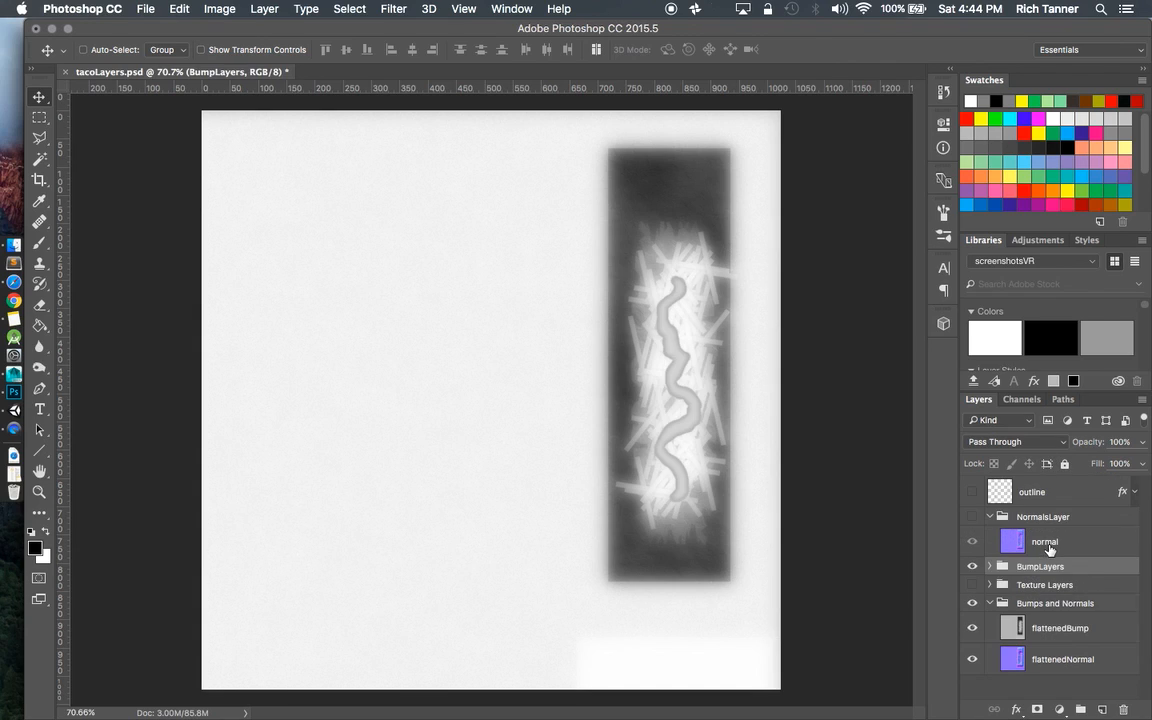
left_click(990, 567)
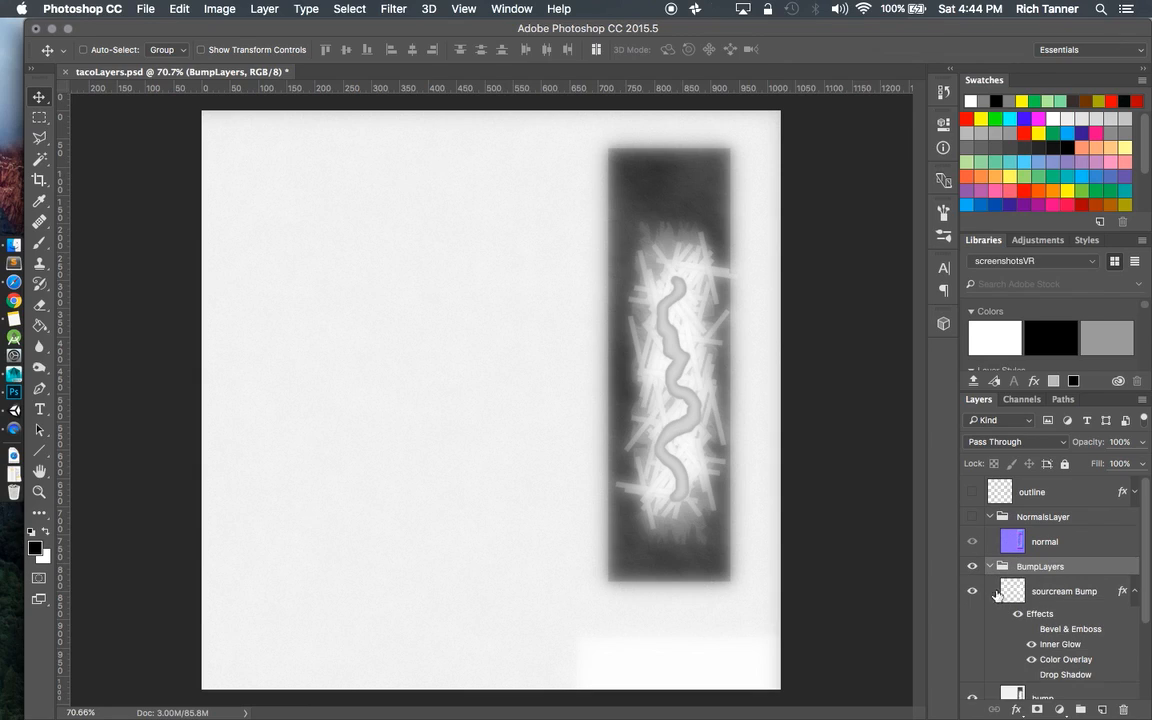
left_click(971, 592)
left_click(971, 593)
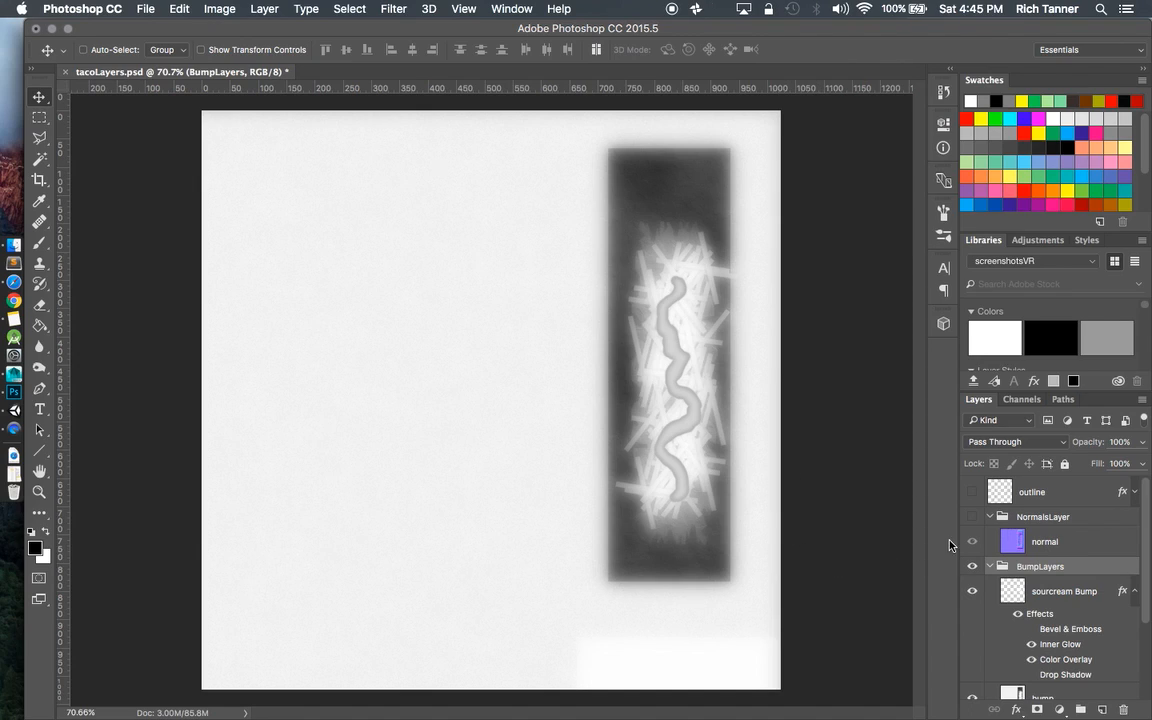
key("super+z")
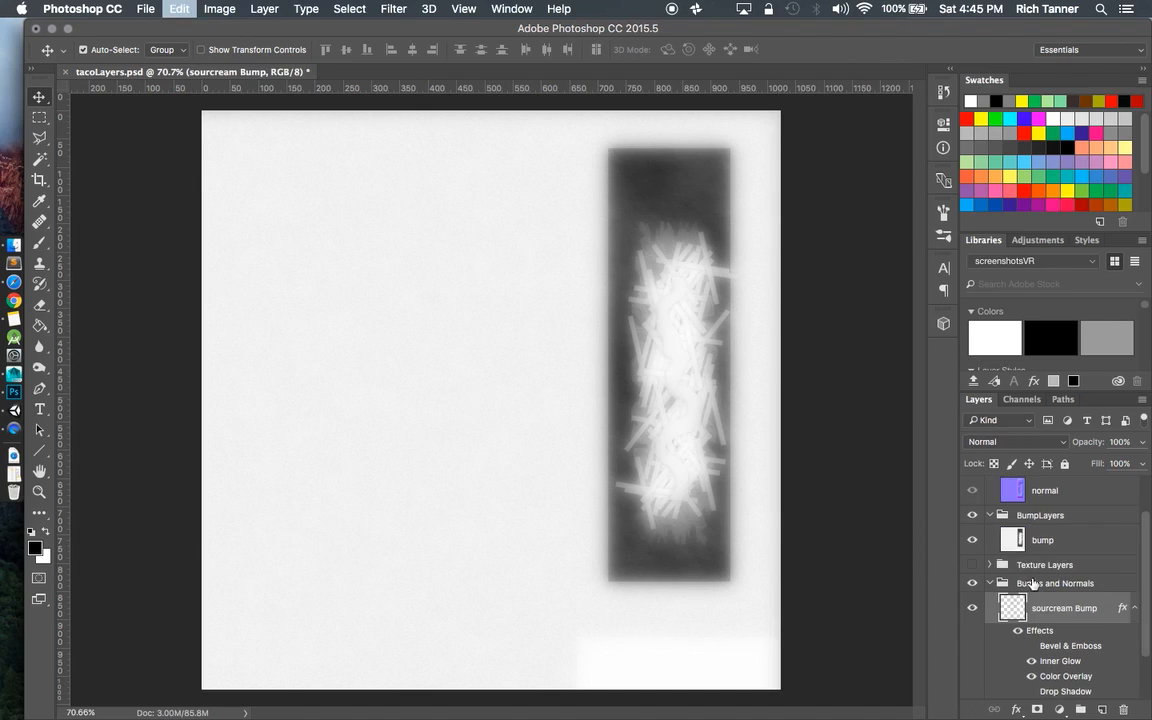
Hide the BumpLayers group and compare the flattened bump map with and without the sourcream Bump layer.
left_click(973, 515)
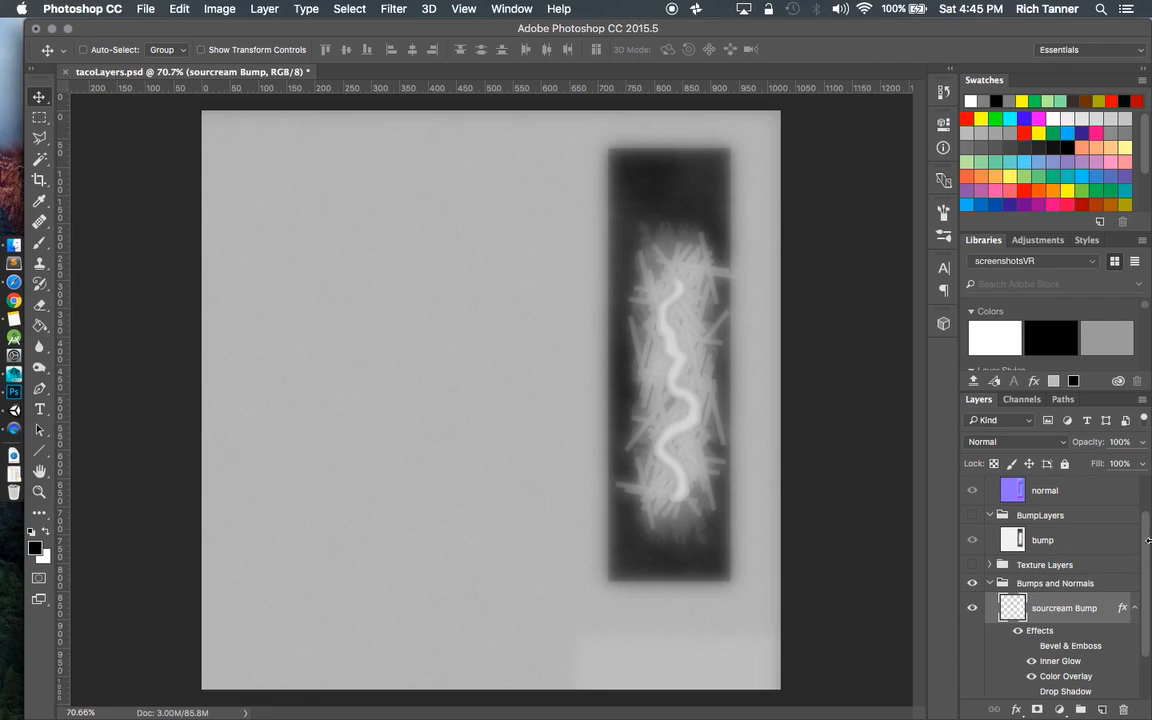
scroll(1145, 533, "down", 2)
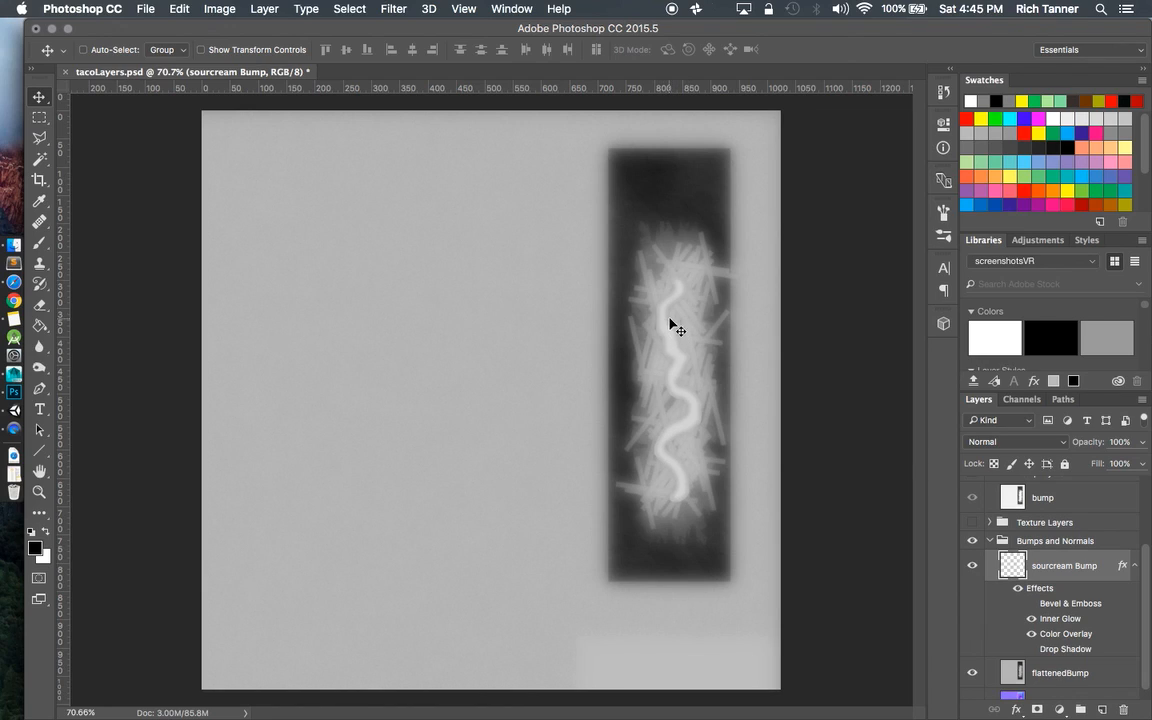
left_click(973, 566)
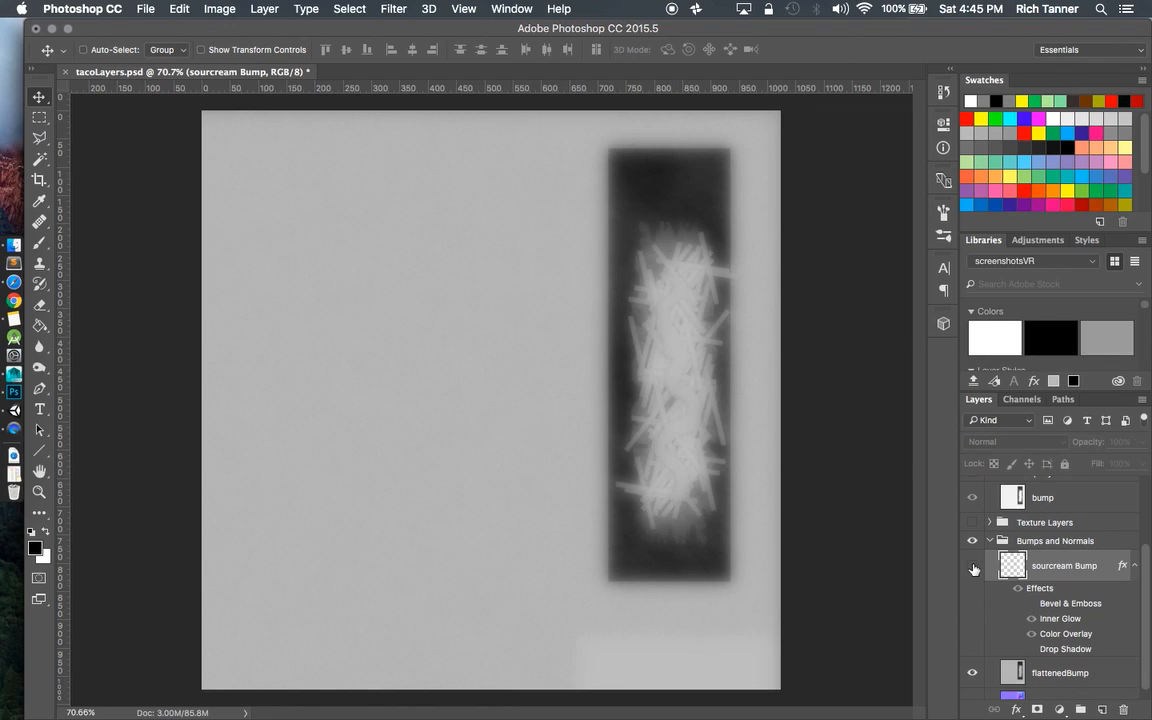
left_click(973, 567)
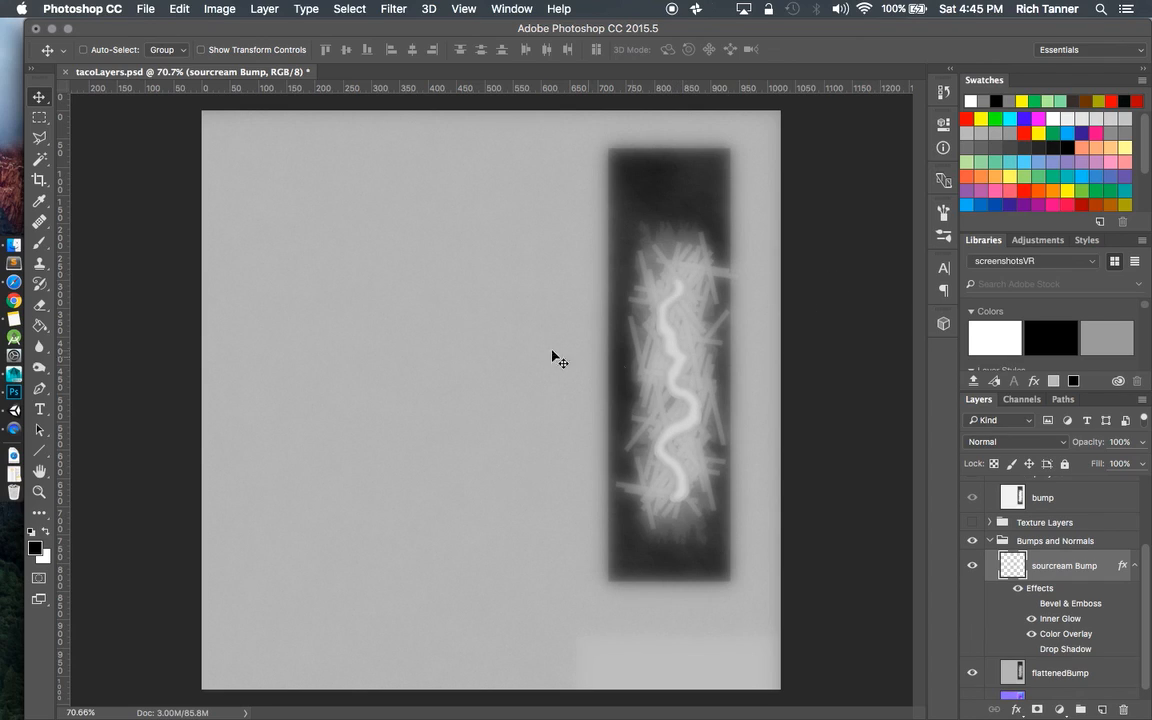
Switch to Maya and examine the sour cream relief on the bump-mapped taco up close from a low angle.
left_click(25, 382)
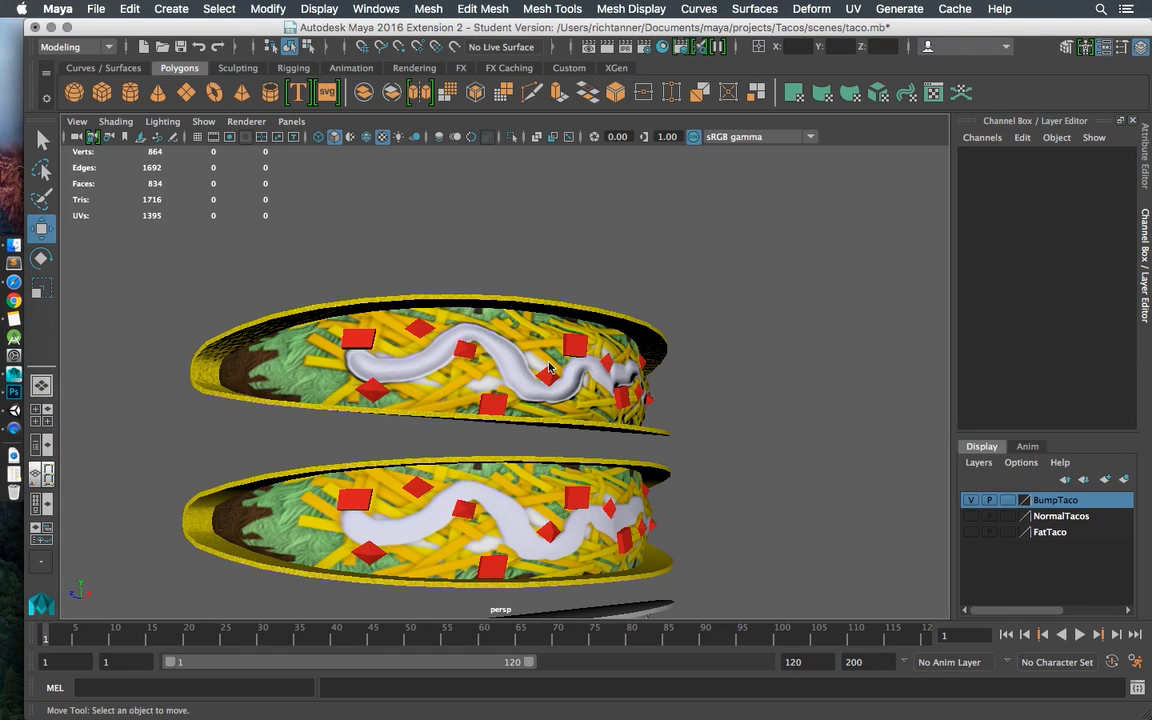
scroll(692, 337, "up", 5)
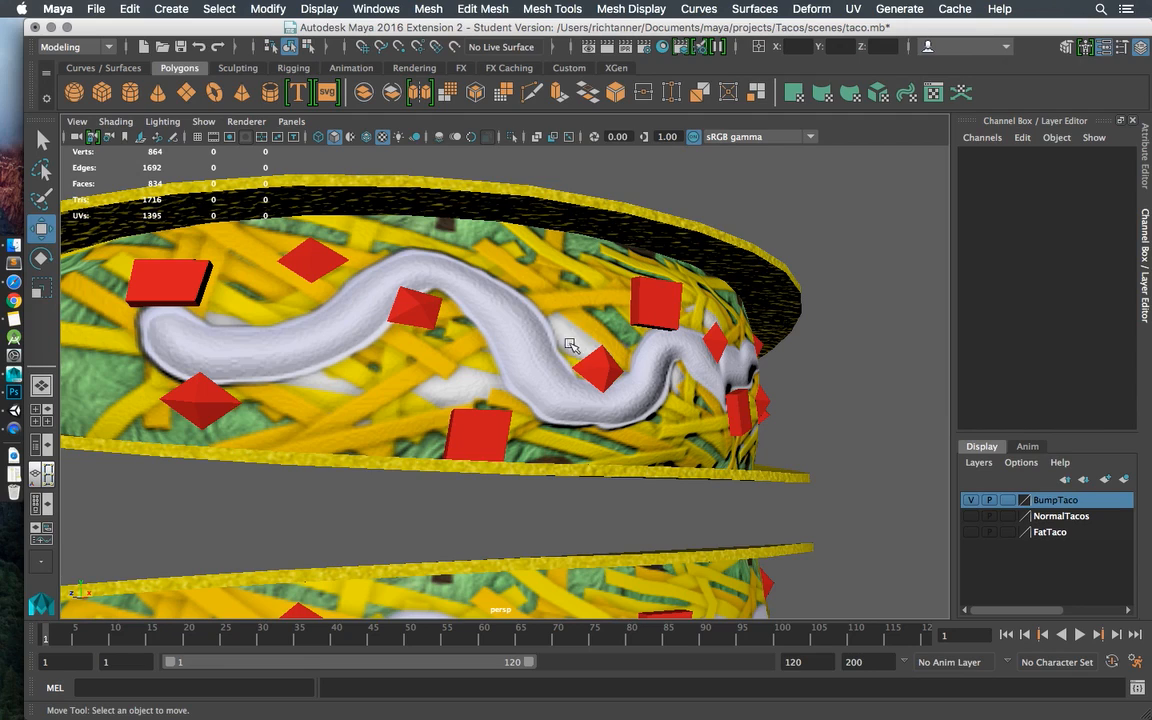
mouse_move(490, 300)
left_mouse_down()
mouse_move(560, 309)
mouse_move(553, 334)
mouse_move(500, 305)
mouse_move(500, 321)
left_mouse_up()
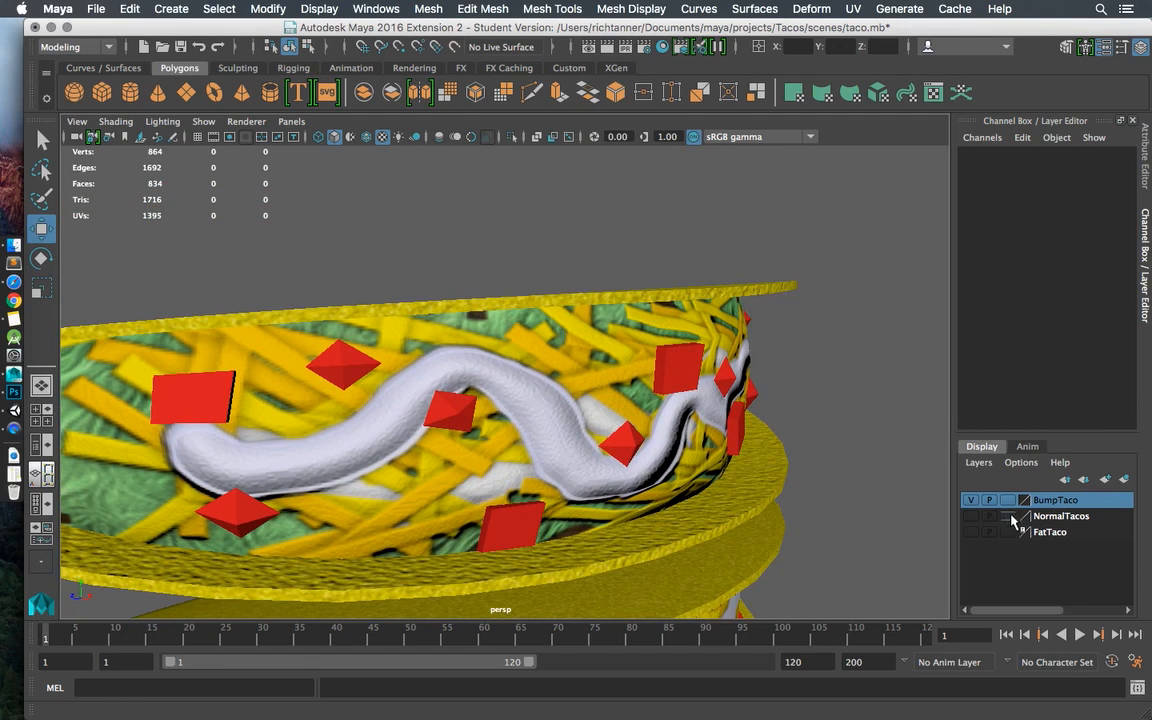
Show the NormalTacos layer and compare the normal-mapped tacos with the bump-mapped one.
left_click(970, 516)
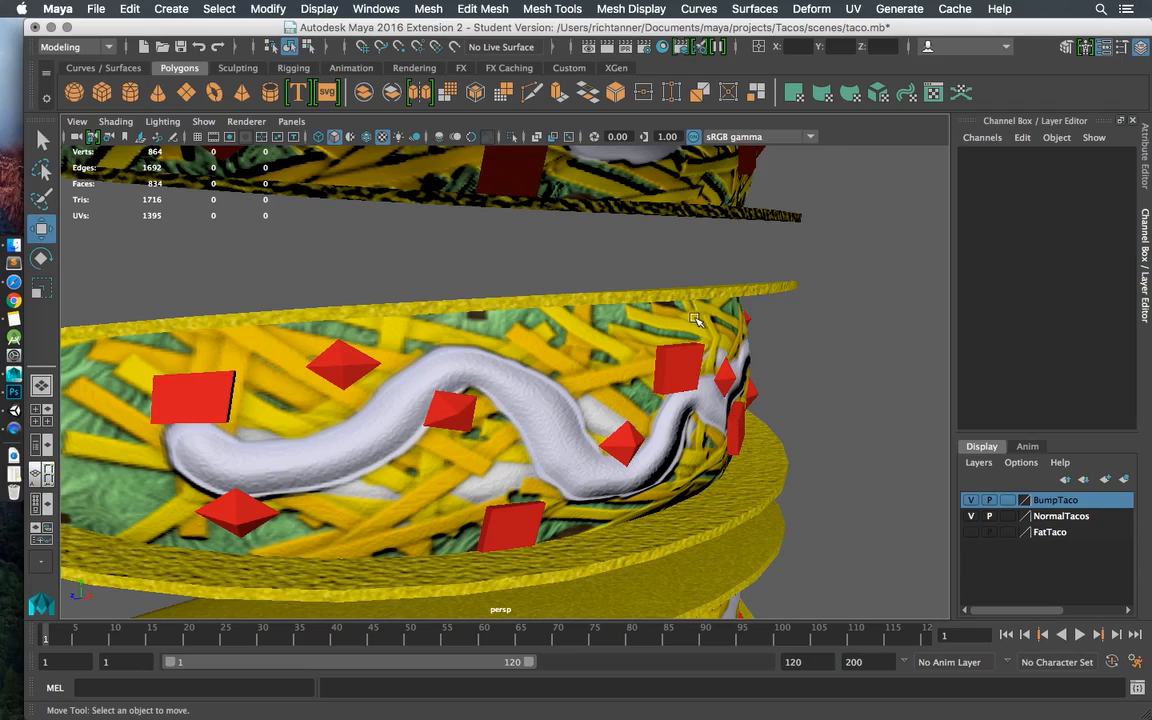
scroll(628, 288, "down", 5)
left_click_drag(656, 283, 676, 239, "alt")
scroll(654, 397, "up", 5)
mouse_move(606, 280)
left_mouse_down("alt")
mouse_move(594, 254)
mouse_move(569, 245)
mouse_move(571, 262)
mouse_move(617, 291)
mouse_move(584, 303)
mouse_move(587, 320)
mouse_move(632, 309)
mouse_move(598, 245)
mouse_move(600, 262)
left_mouse_up("alt")
left_click_drag(700, 270, 725, 278, "alt")
scroll(720, 280, "down", 10)
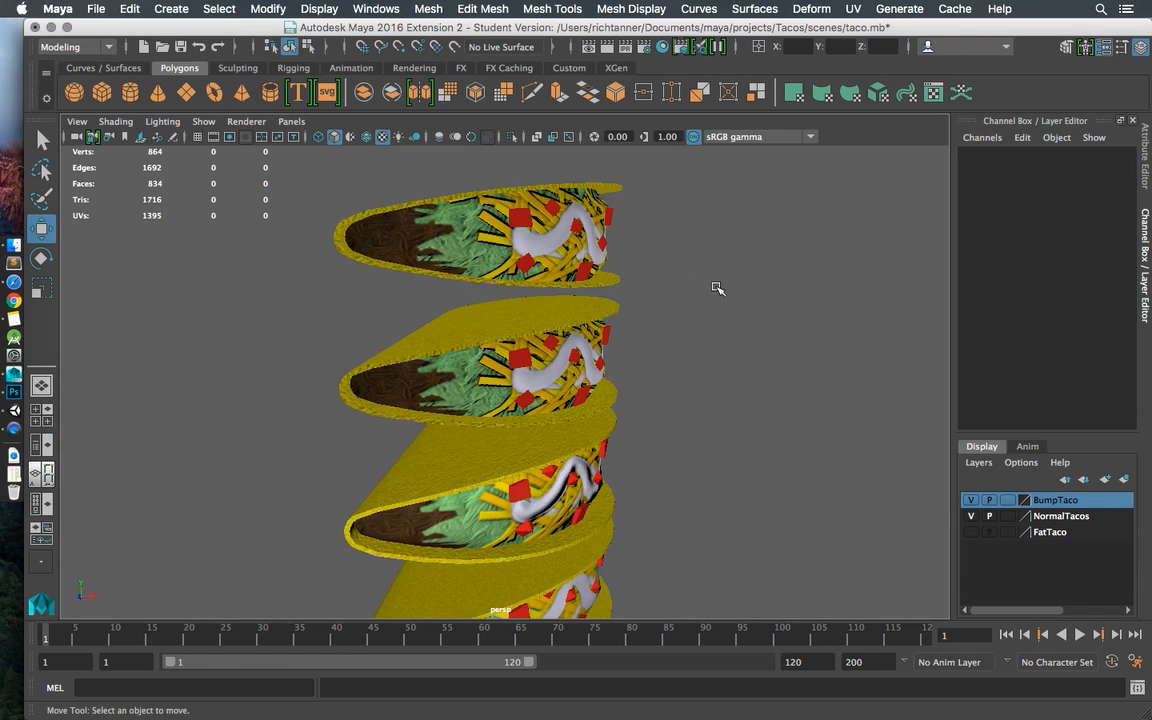
Duplicate the flat textured taco just above the grey one and move the copy about 2.957 units along X, clear of the stack.
left_click_drag(622, 311, 599, 309, "alt")
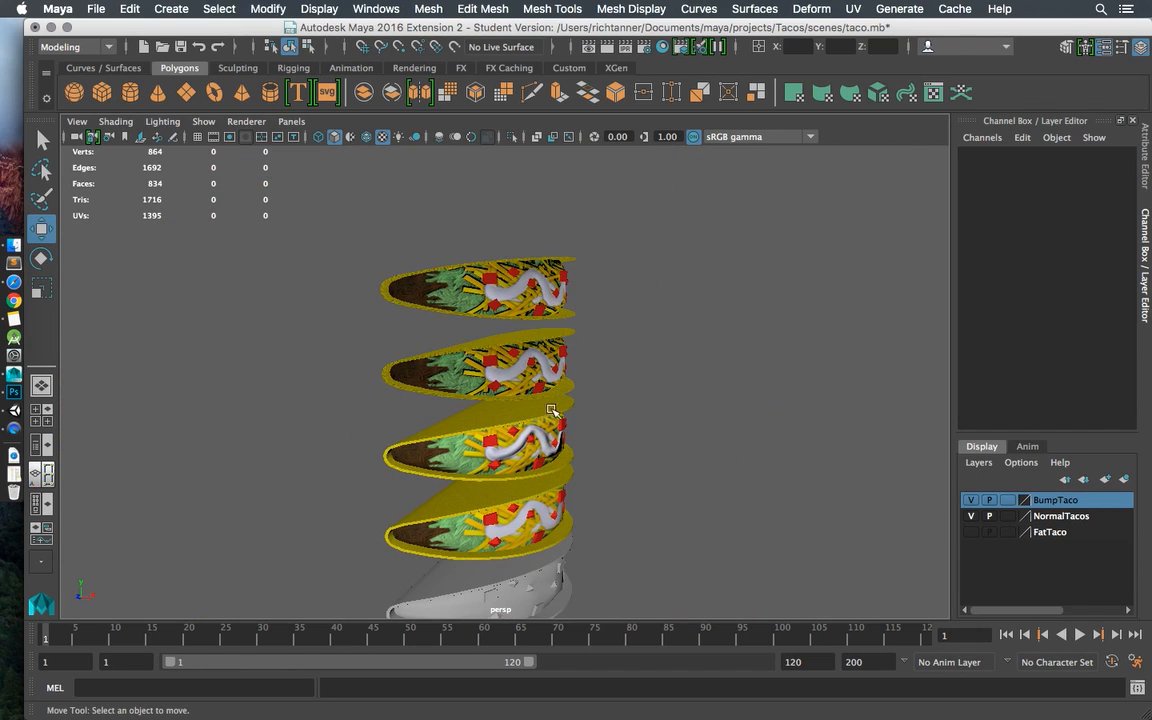
left_click_drag(578, 394, 579, 272, "alt")
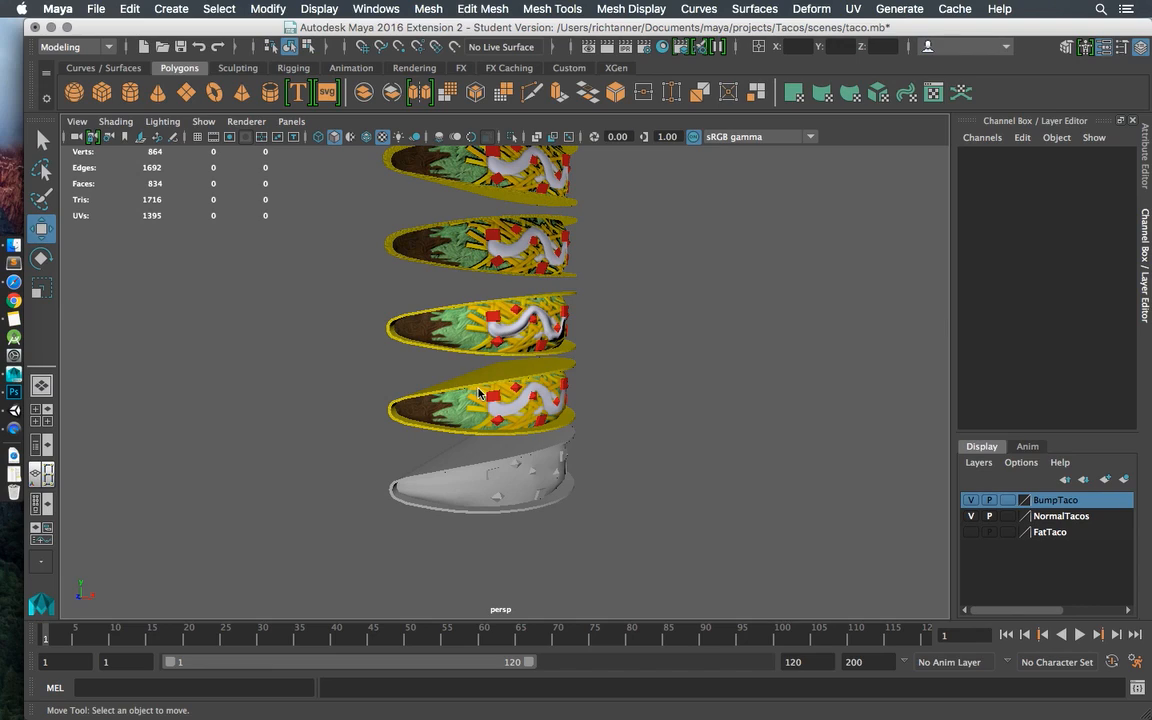
left_click(478, 390)
key("ctrl+d")
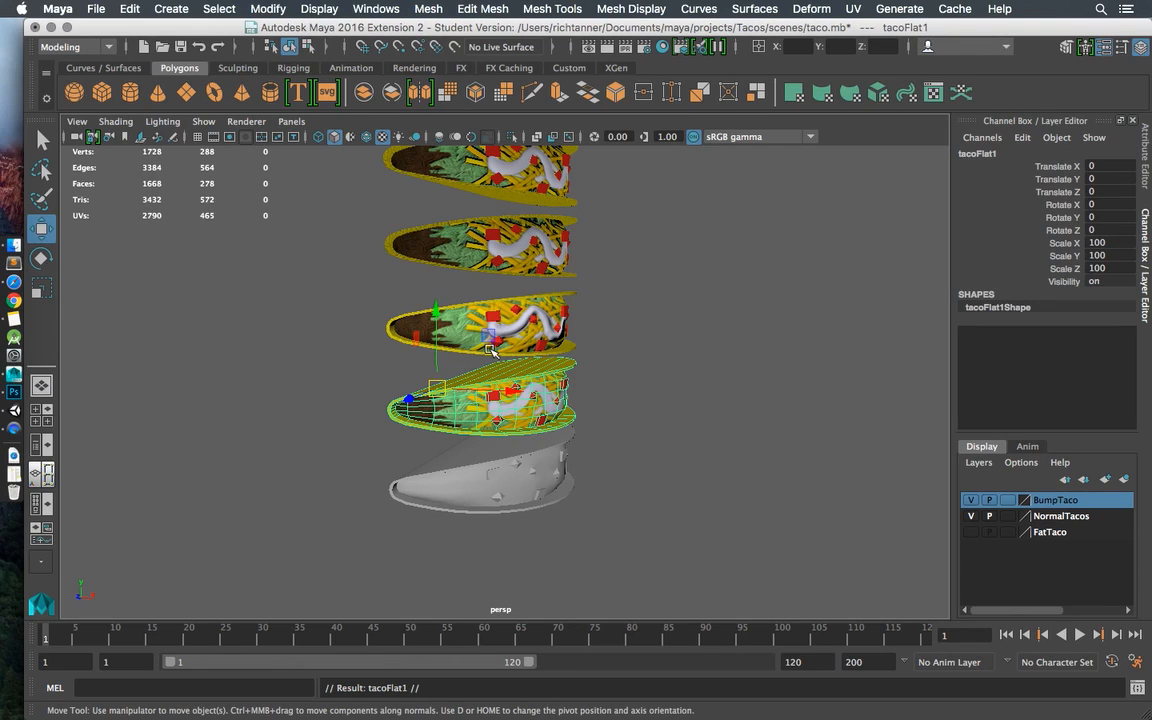
left_click_drag(505, 388, 603, 316)
scroll(541, 378, "up", 5)
key("f")
scroll(603, 332, "up", 5)
left_click(591, 183)
left_click_drag(557, 271, 638, 282)
scroll(638, 282, "down", 10)
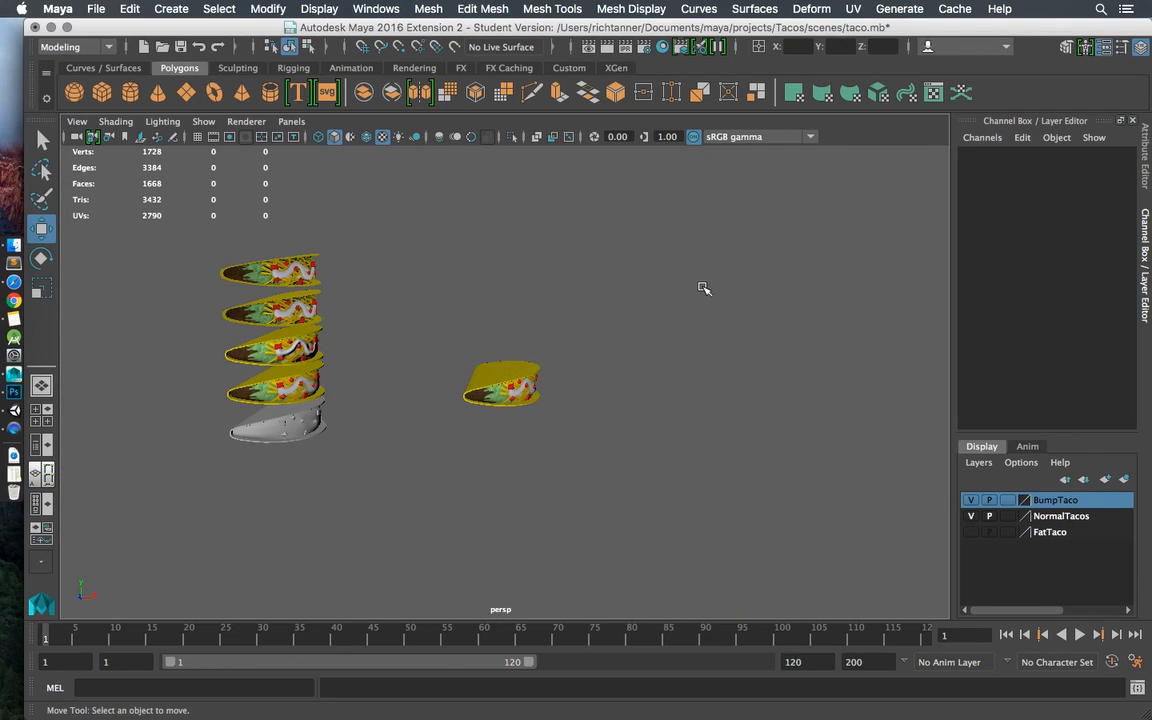
Assign a new Lambert material to the duplicated taco and name it tacoTestDemo.
left_click(508, 371)
right_click(511, 377)
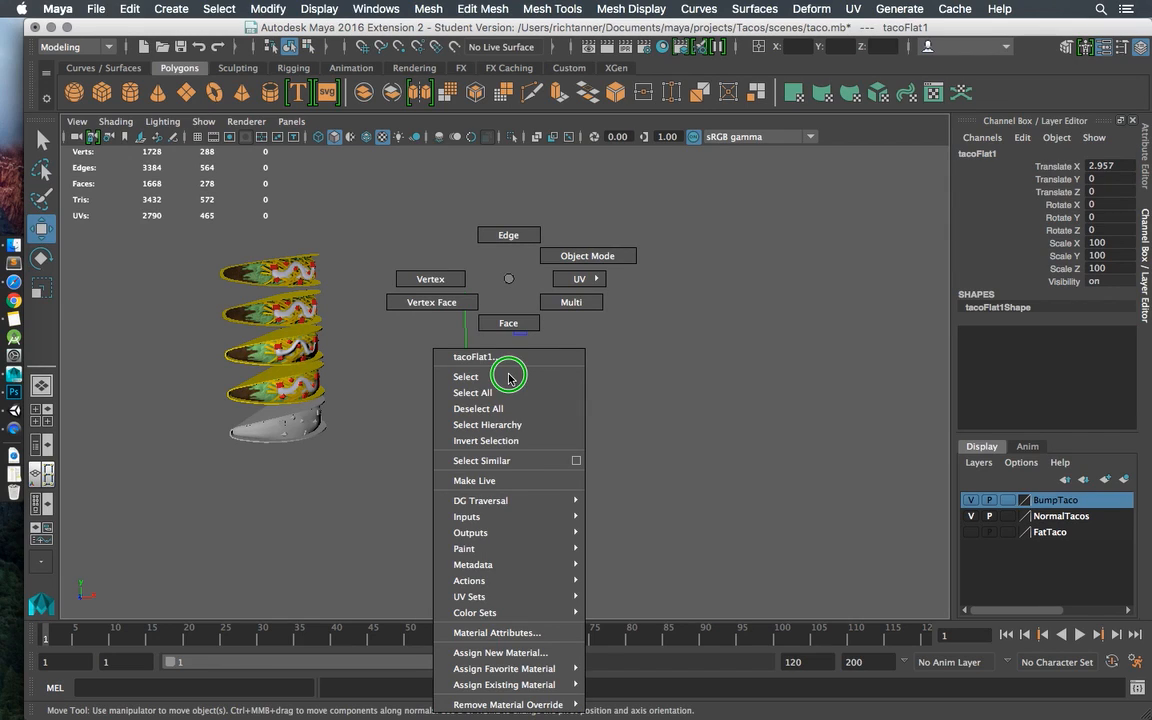
left_click(515, 651)
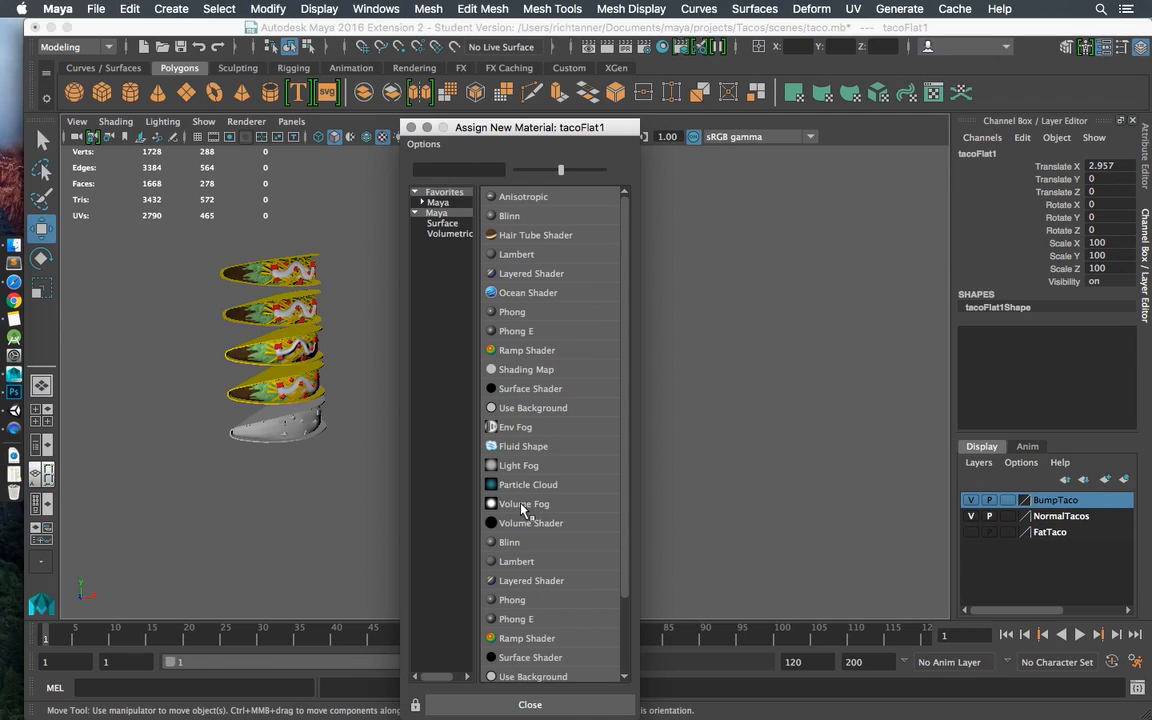
left_click(500, 561)
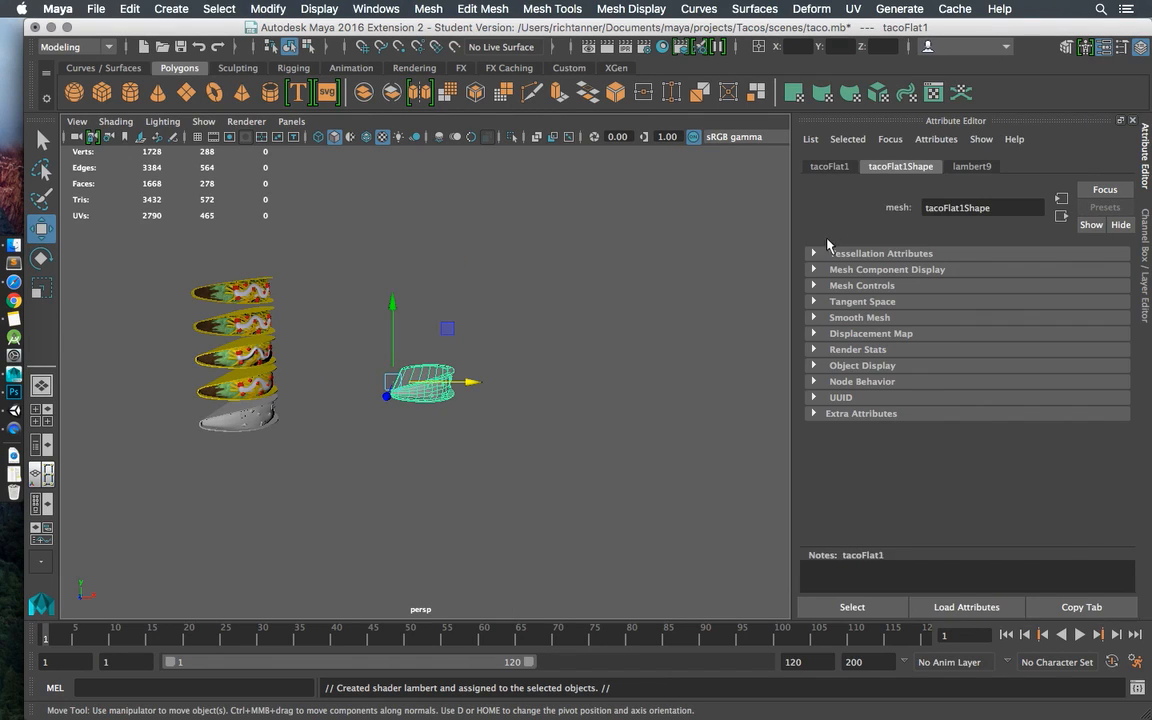
left_click(986, 167)
double_click(996, 207)
type("tacoTestDemo")
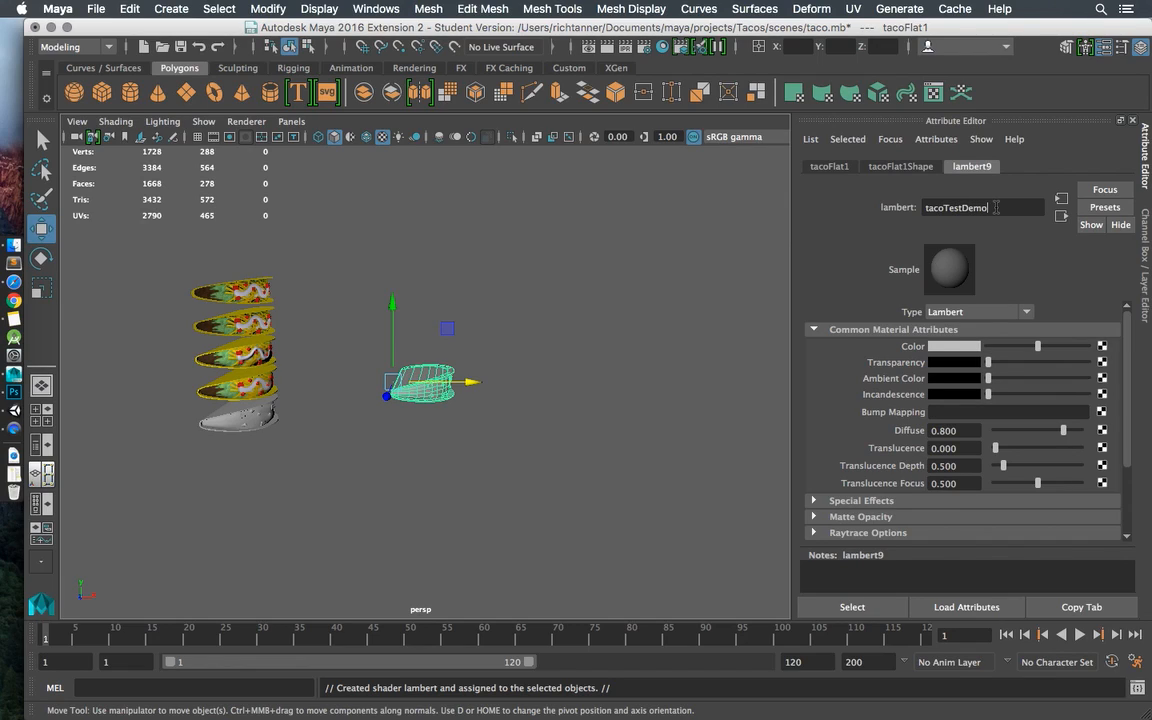
key("Return")
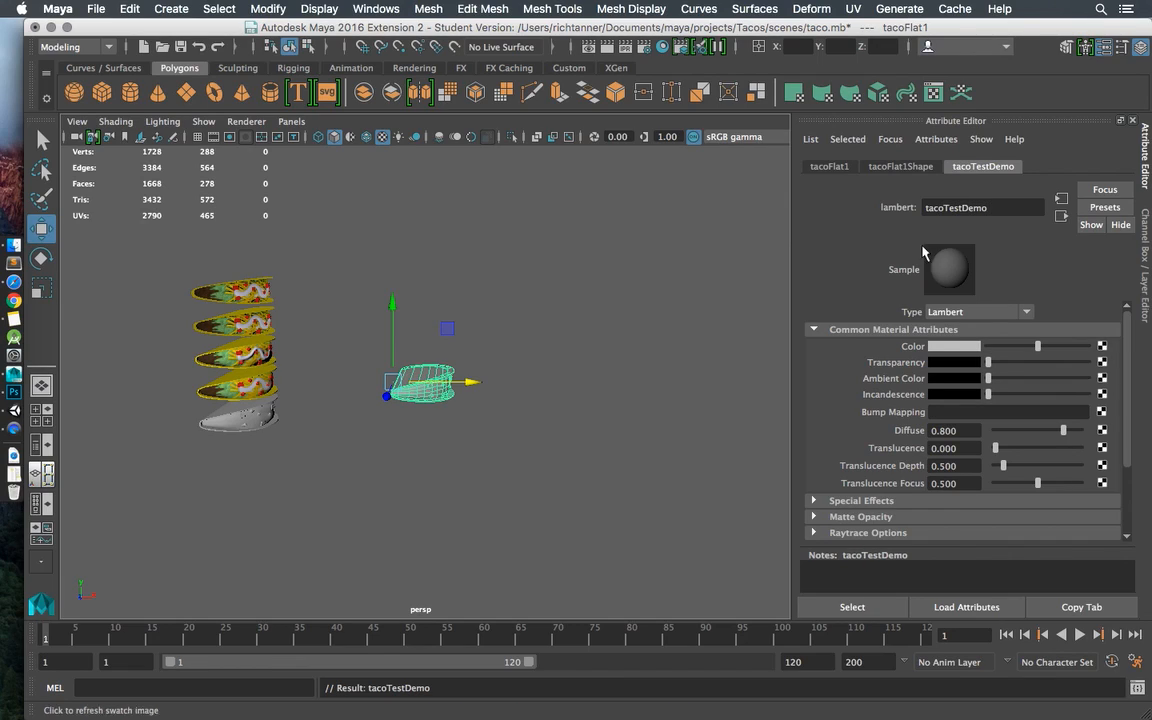
Map the tacoTestDemo material's color to a file texture using mTacoTexture.png.
key("f")
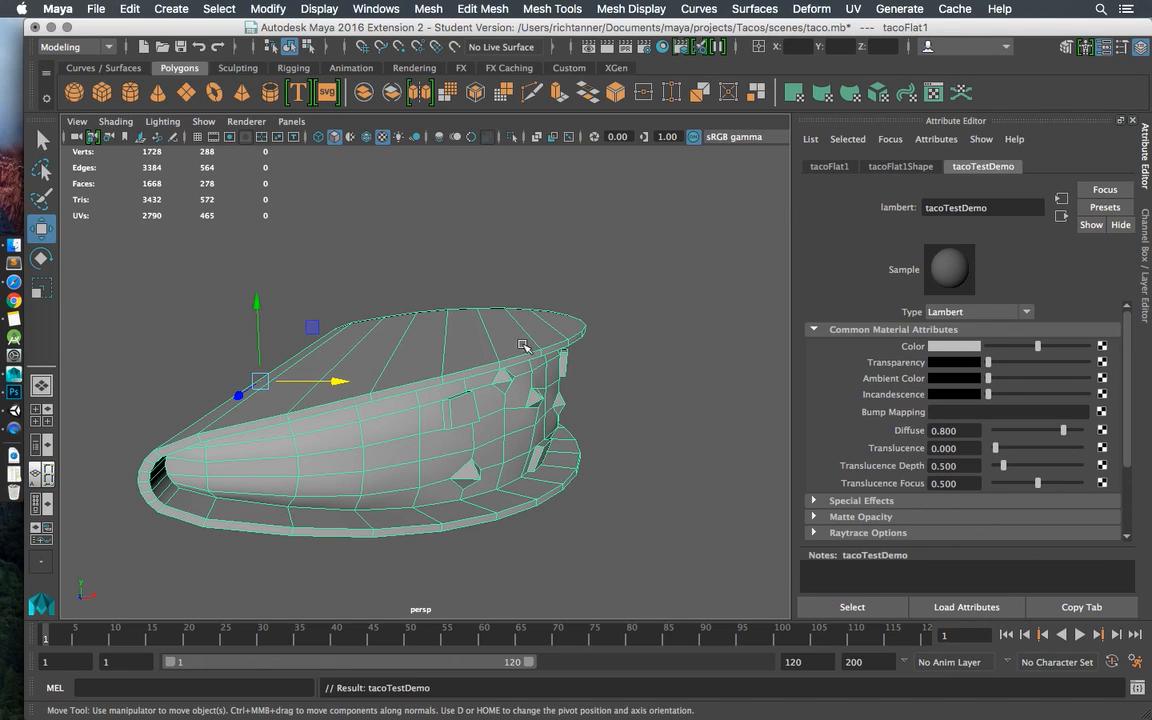
left_click(1102, 346)
left_click(530, 253)
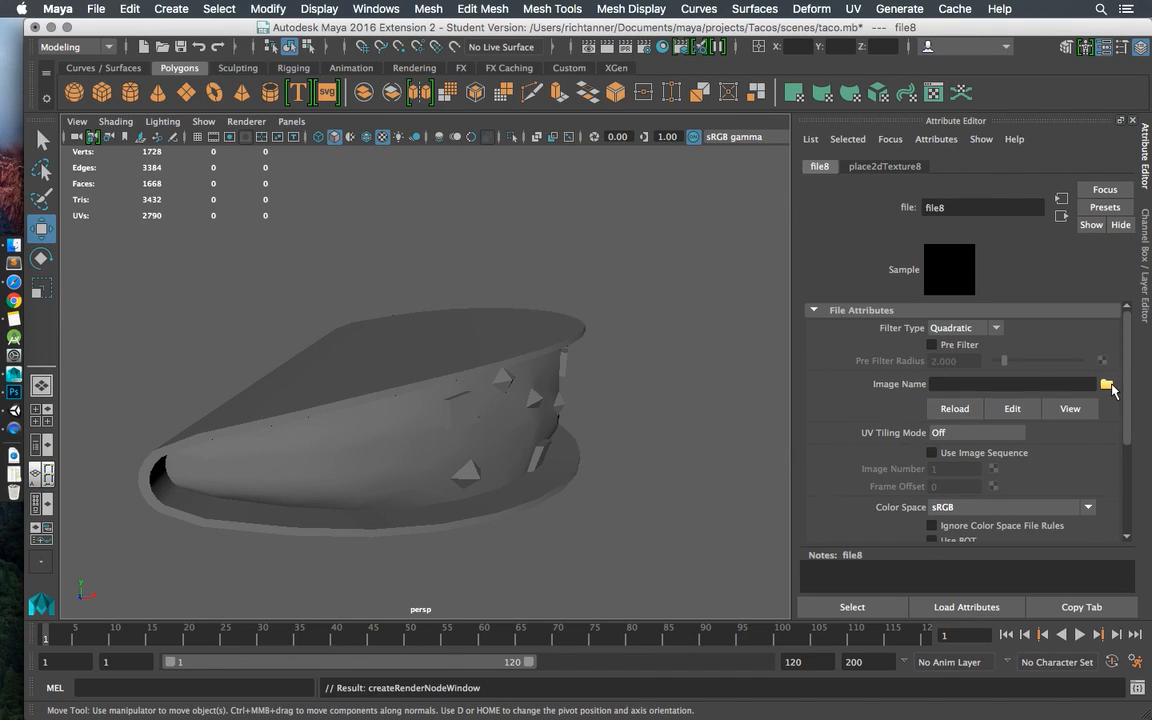
left_click(1106, 385)
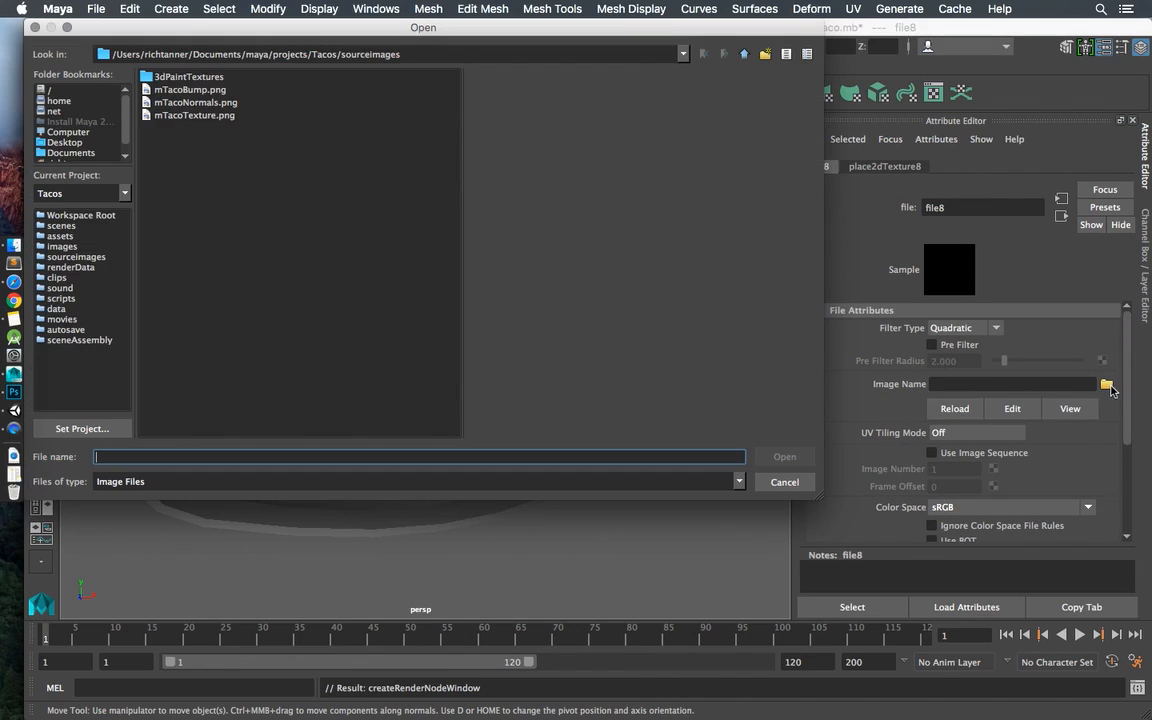
left_click(192, 118)
left_click(784, 457)
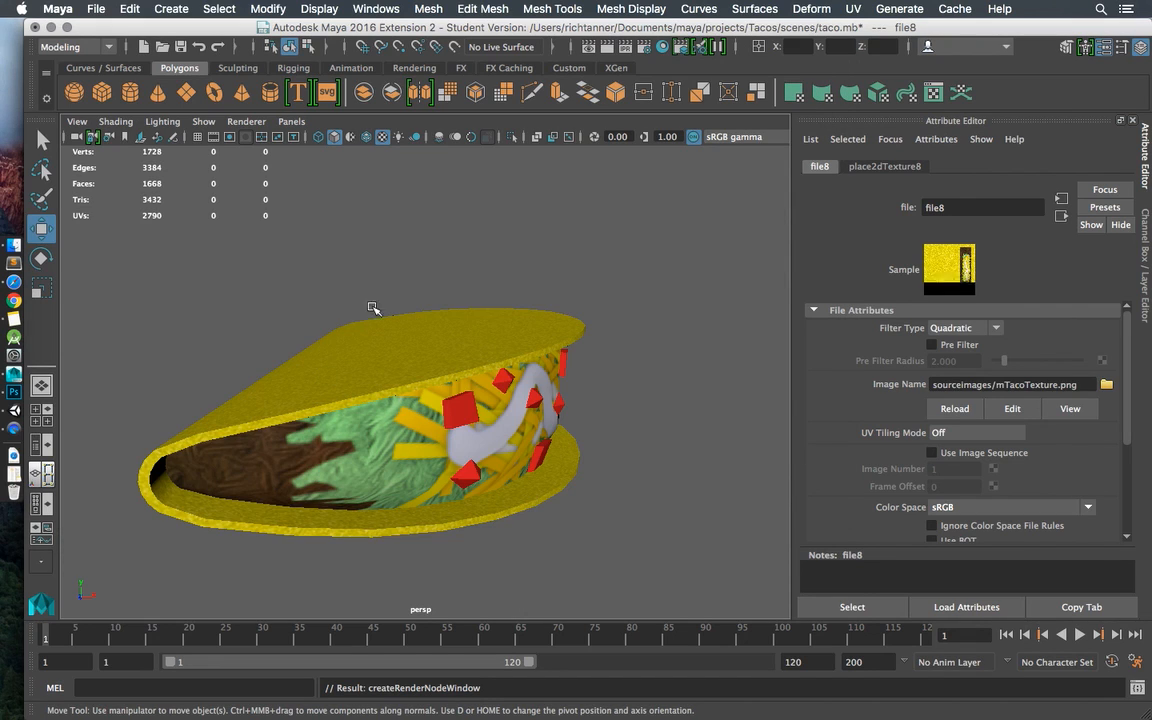
Add a file texture to tacoTestDemo's bump mapping and set the bump node to be used as Object Space Normals.
left_click(432, 303)
left_click(530, 340)
left_click_drag(528, 338, 470, 318)
left_click_drag(418, 288, 481, 337)
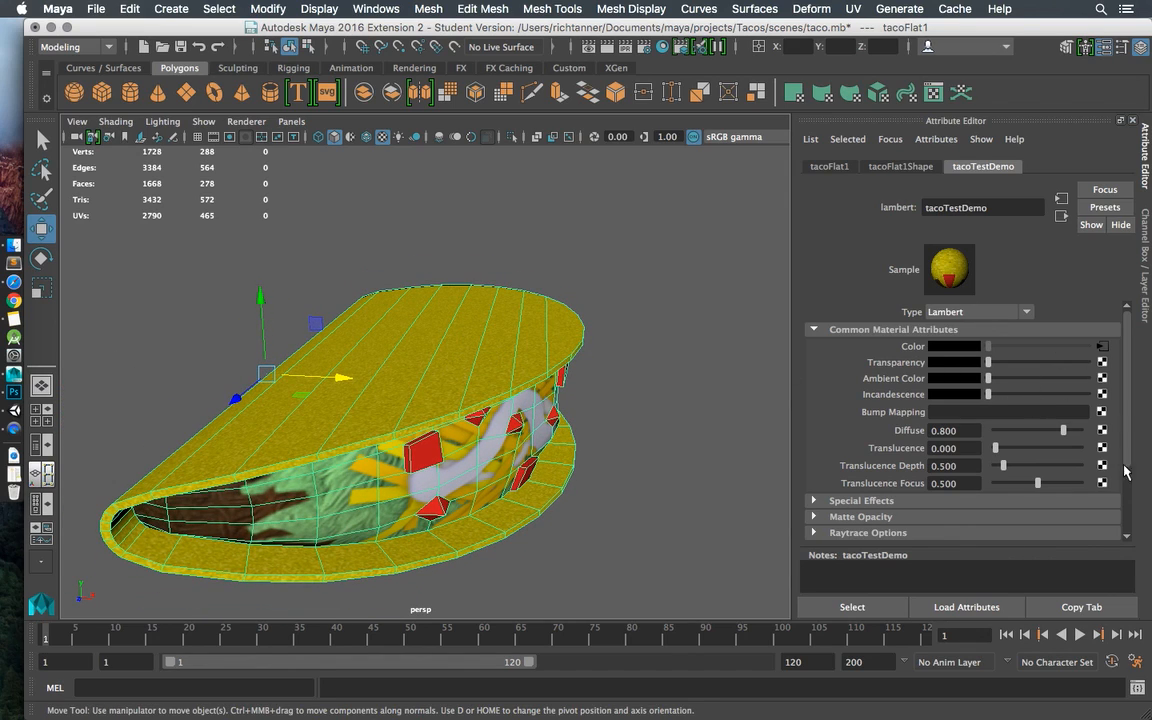
left_click(1101, 412)
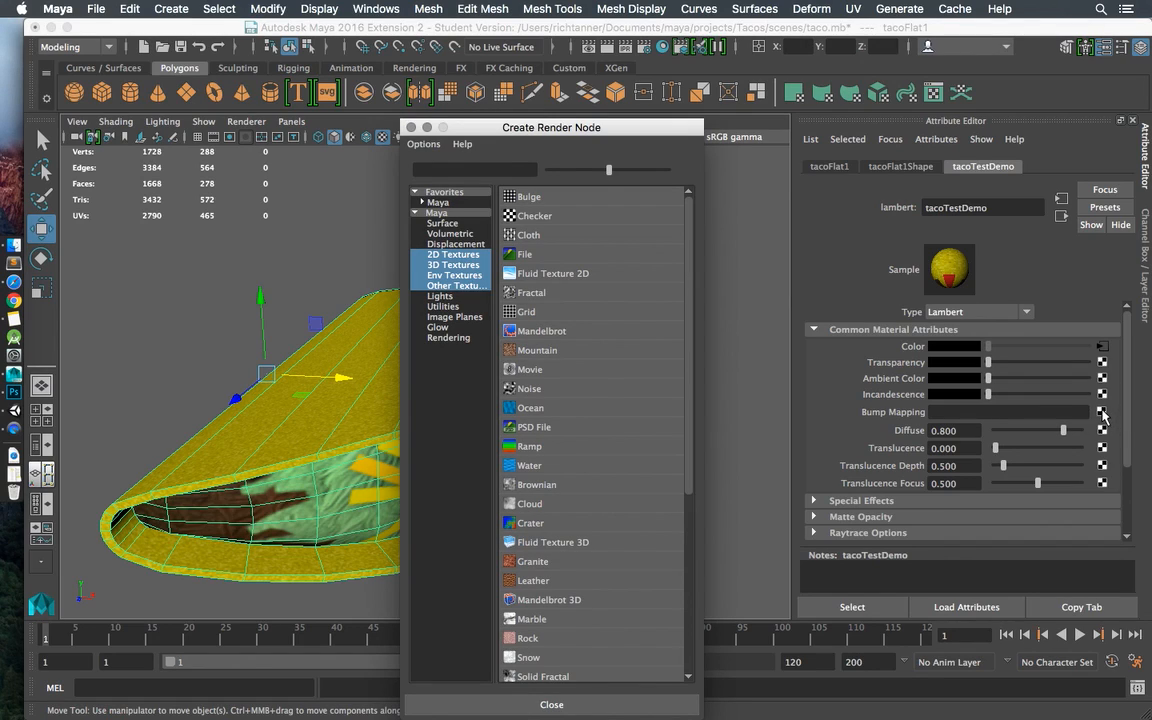
left_click(520, 254)
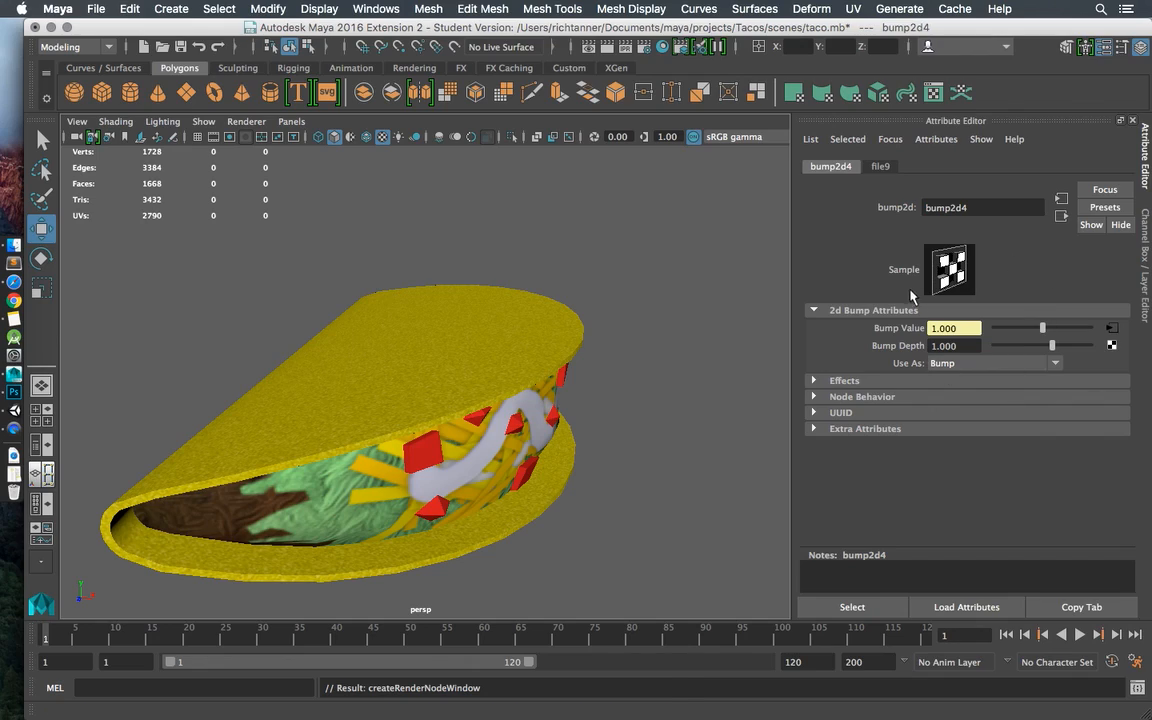
left_click(1060, 370)
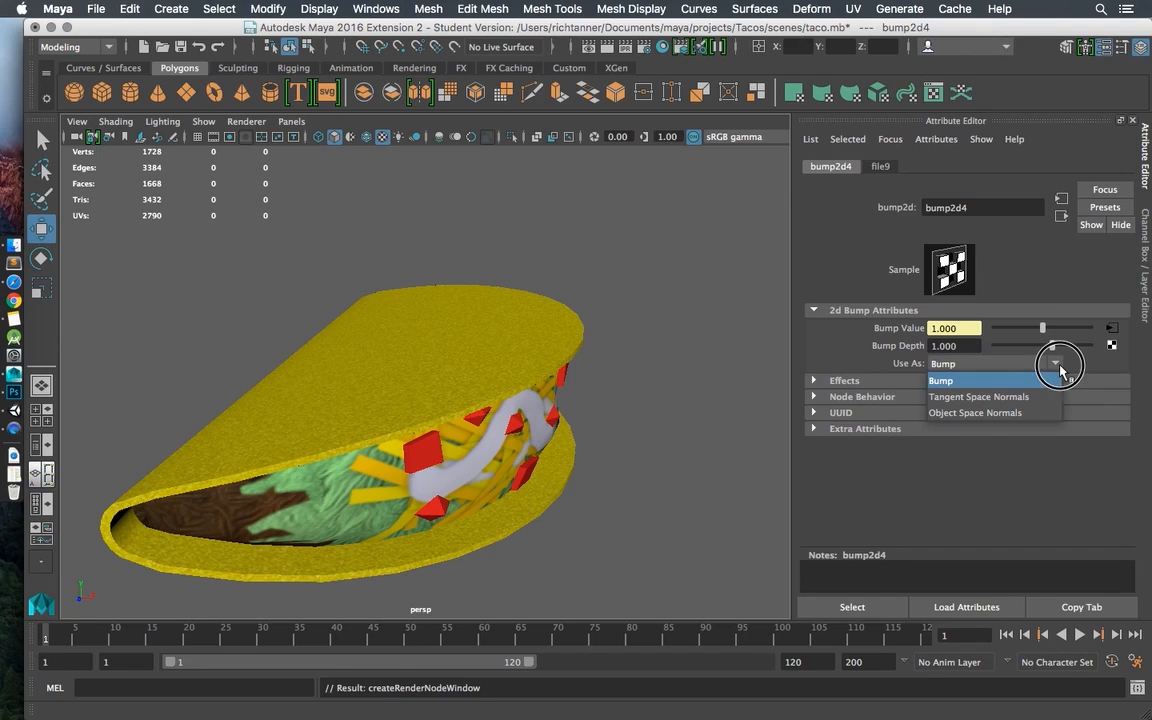
left_click(987, 413)
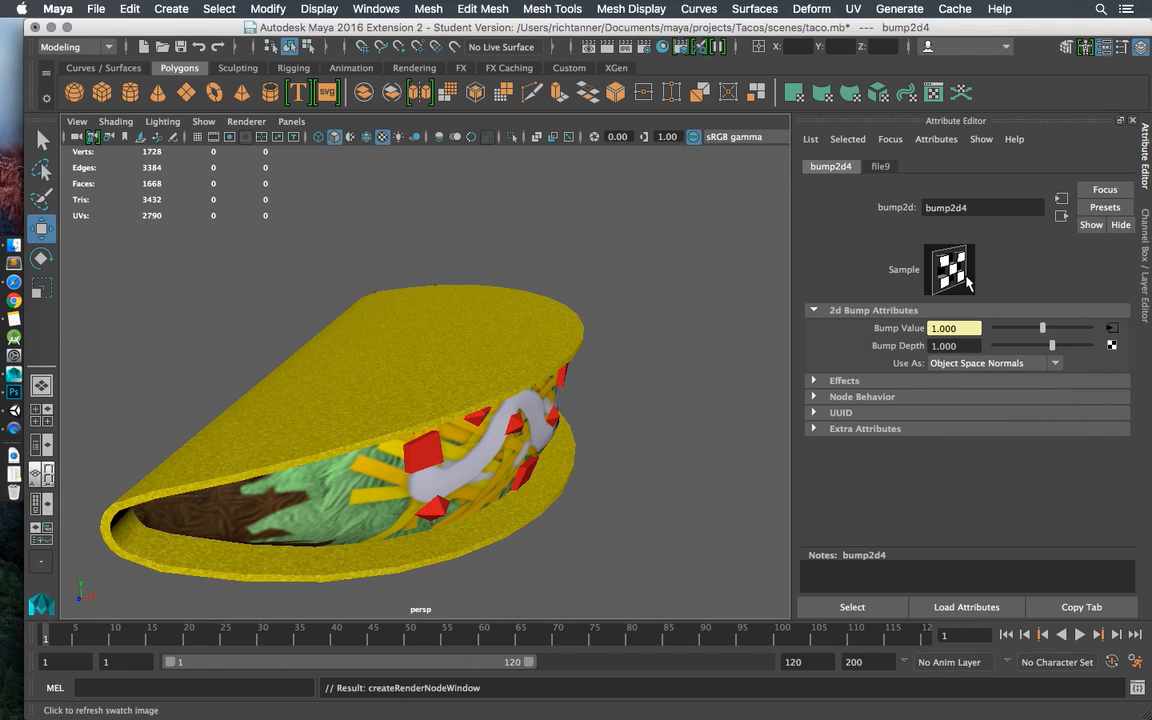
Load mTacoNormals.png as the image for the bump mapping's file texture.
left_click(1114, 330)
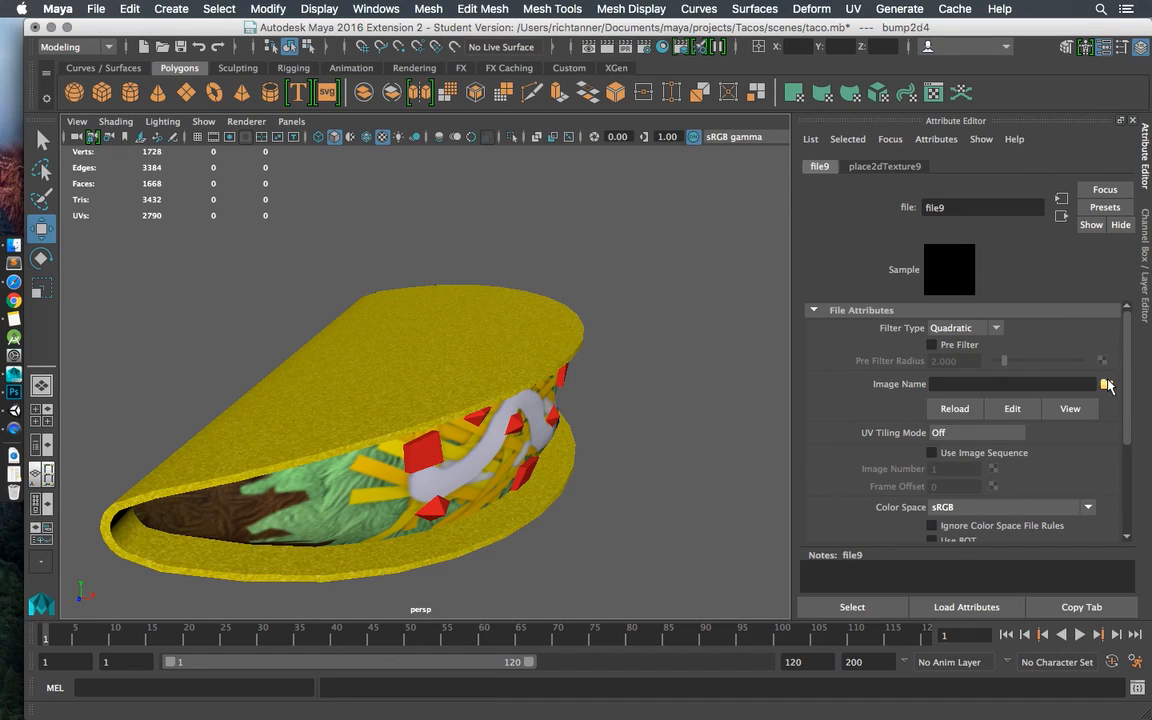
left_click(1106, 384)
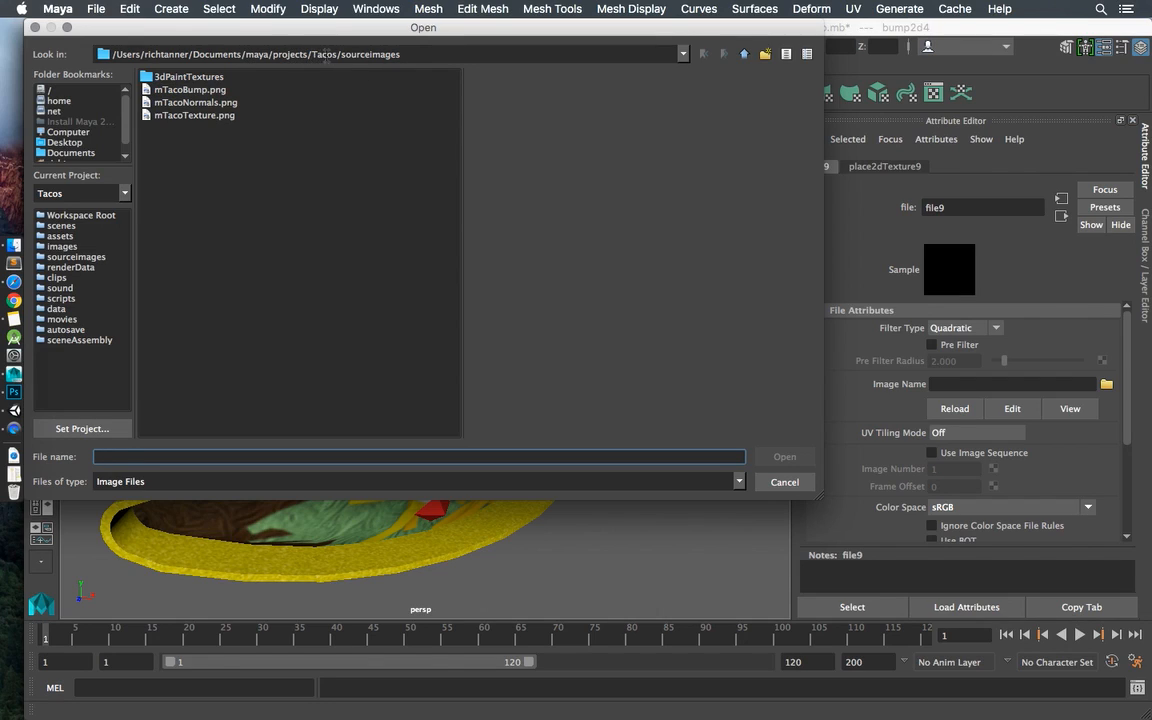
left_click(193, 103)
left_click(780, 457)
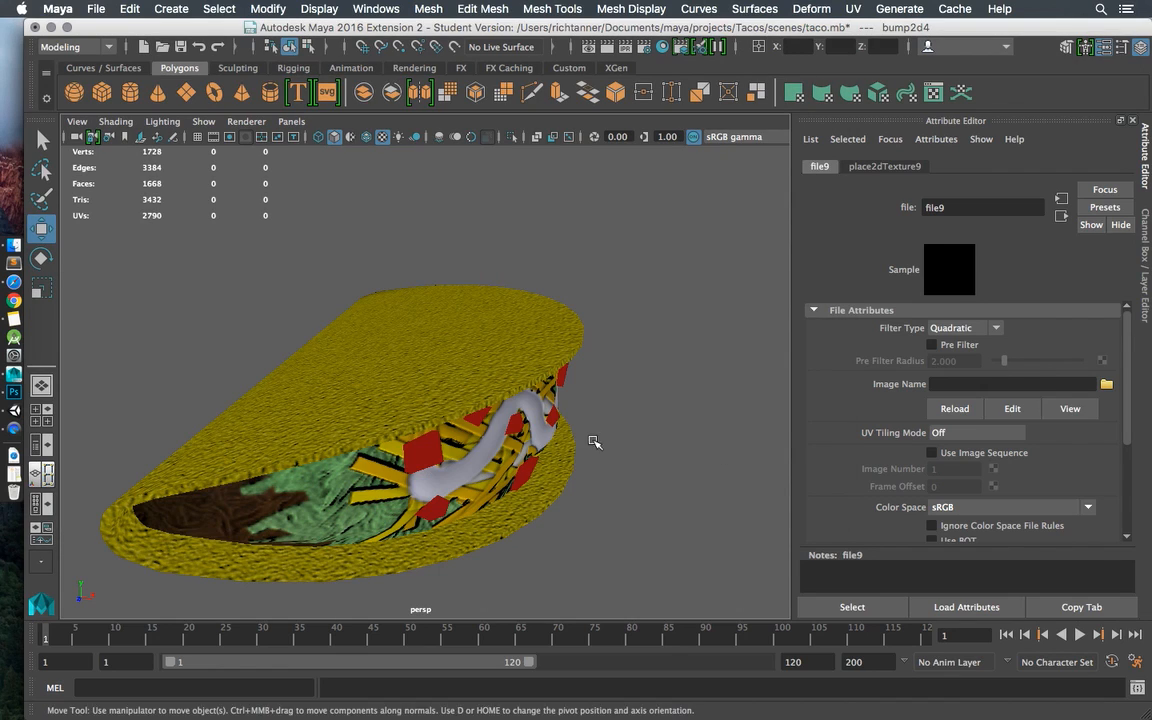
Examine the normal-mapped relief of the sour cream and filling on the duplicated taco from the side.
left_click(648, 382)
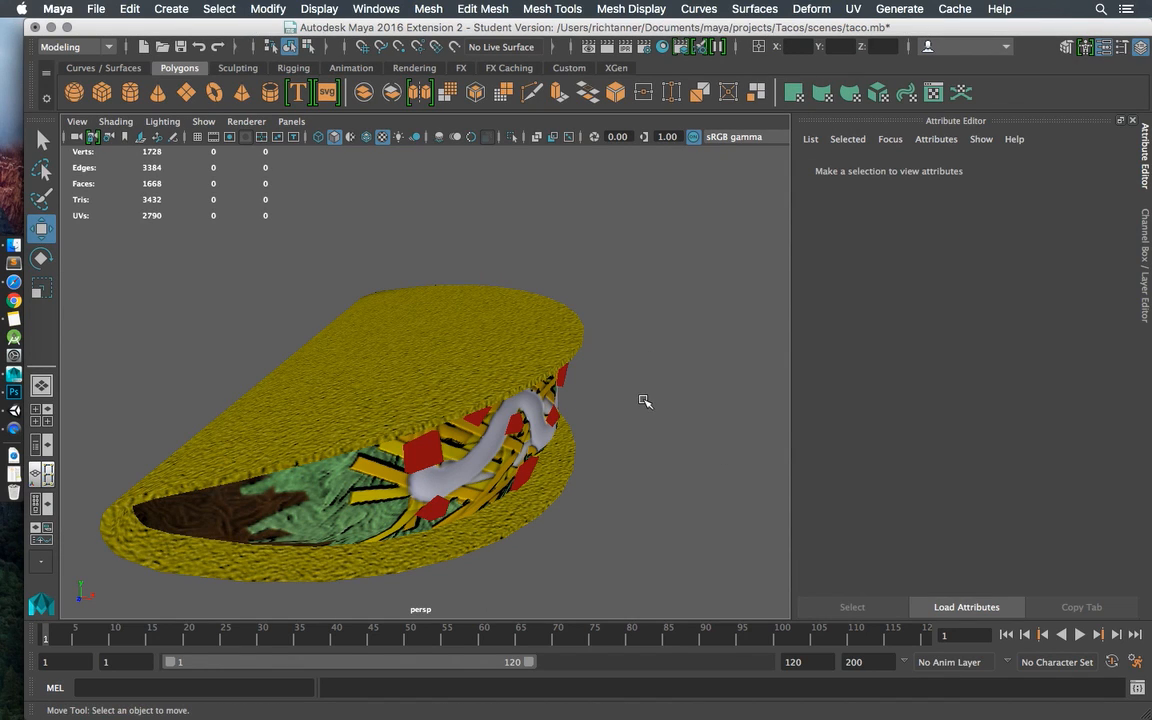
left_click_drag(643, 393, 504, 303)
left_click(455, 401)
scroll(453, 397, "up", 5)
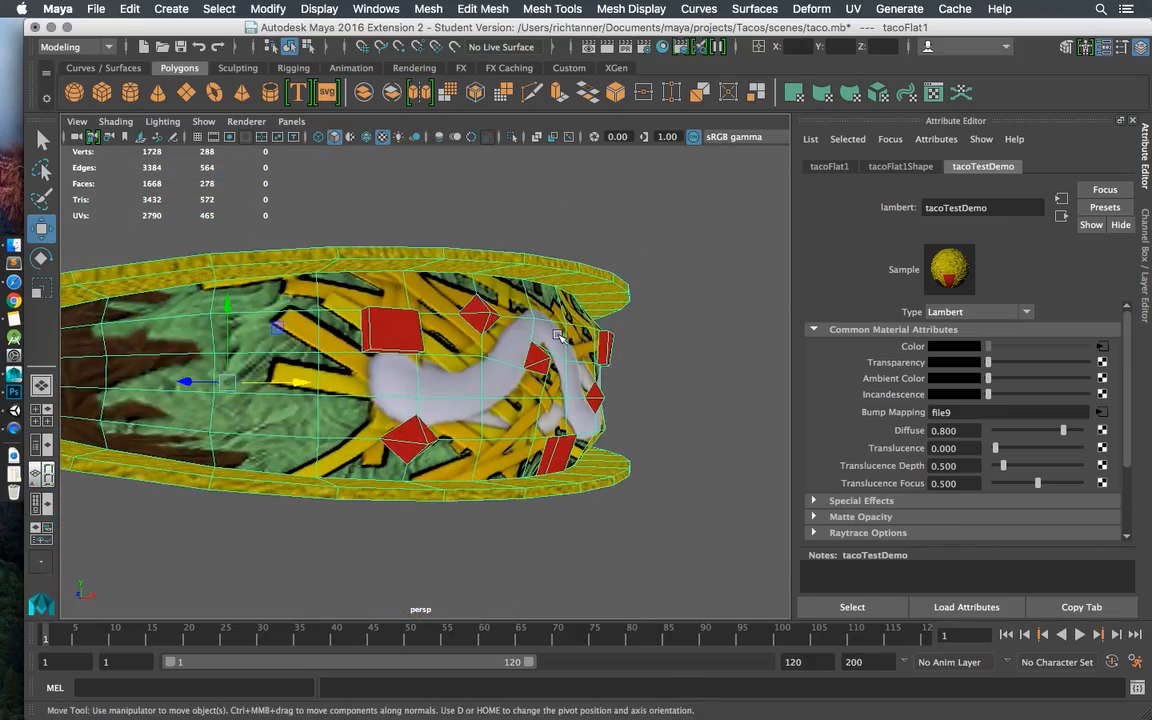
left_click(593, 302)
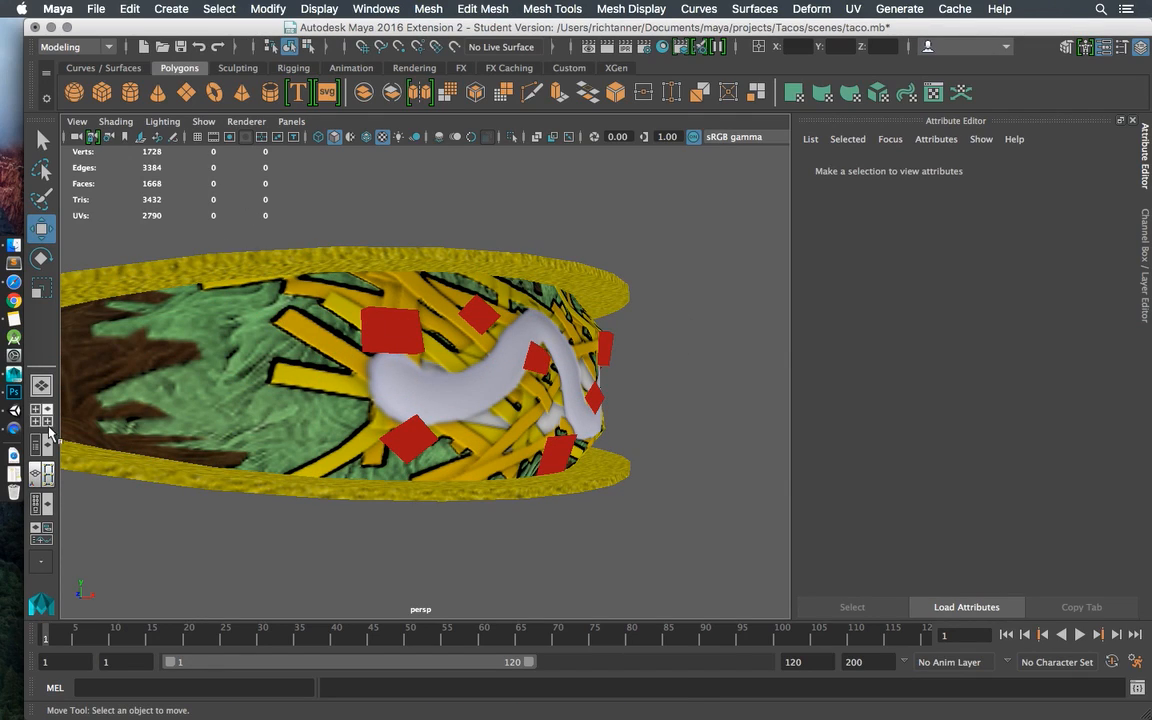
Switch to Unity and open the instructor's models folder in the project assets to locate the Tacos model.
left_click(22, 410)
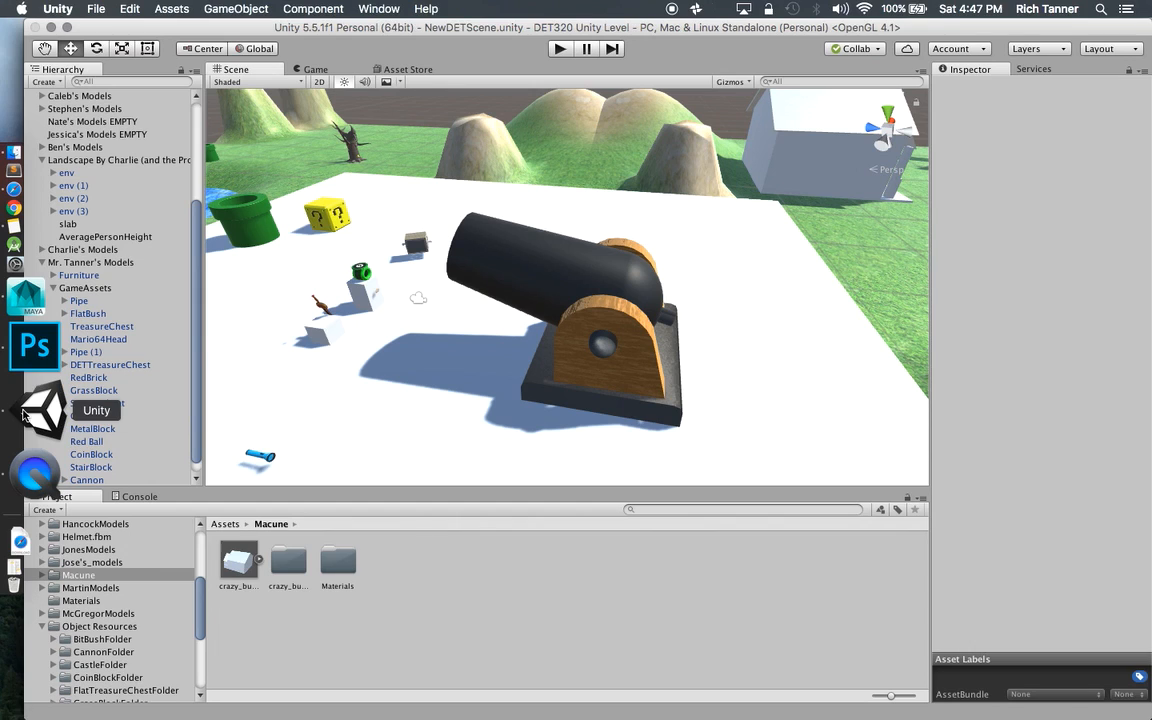
left_click_drag(676, 226, 424, 220)
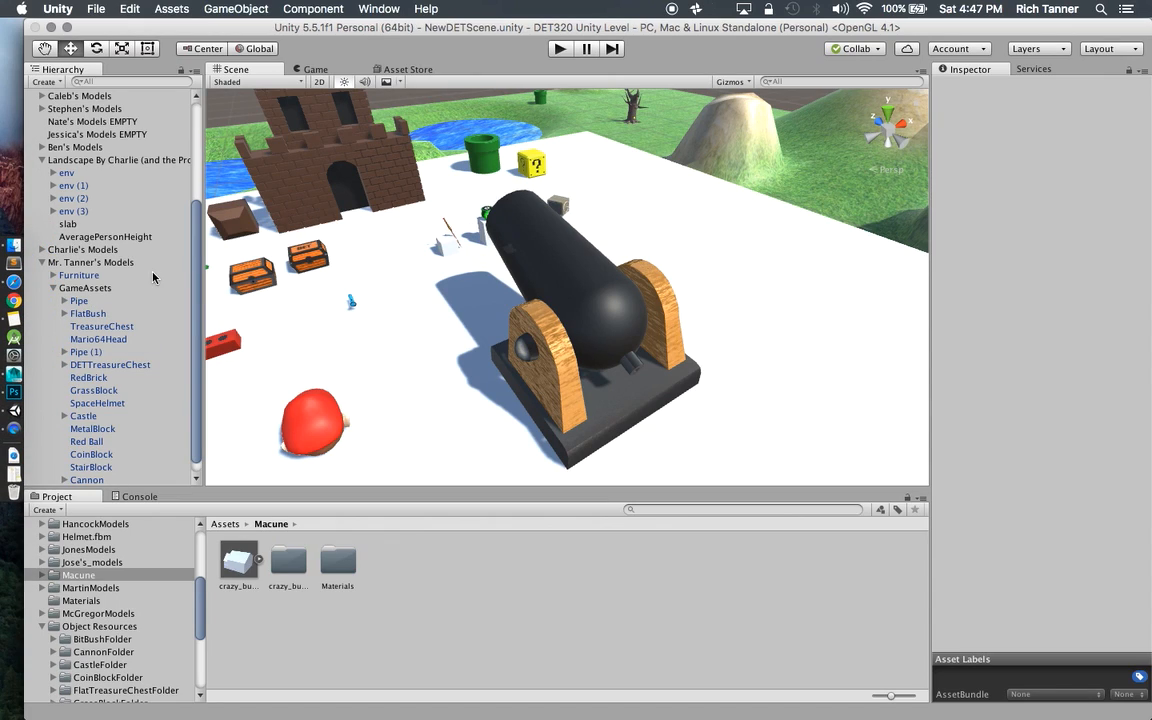
scroll(188, 375, "down", 1)
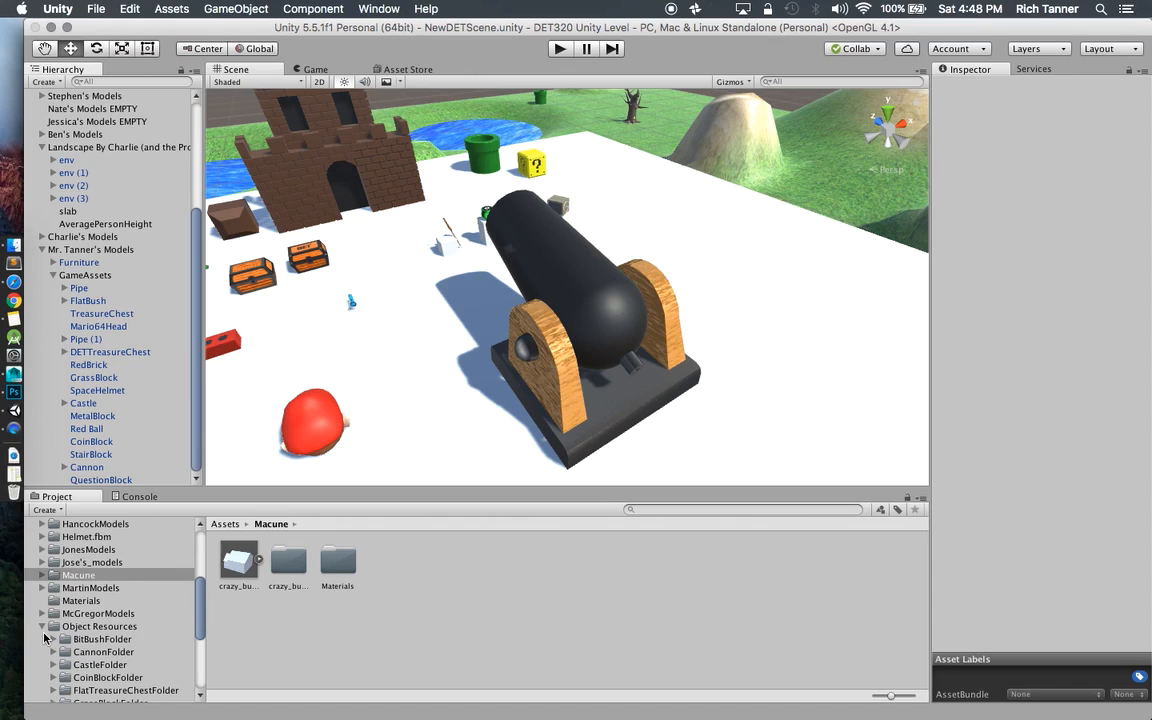
left_click(75, 627)
left_click_drag(200, 599, 203, 661)
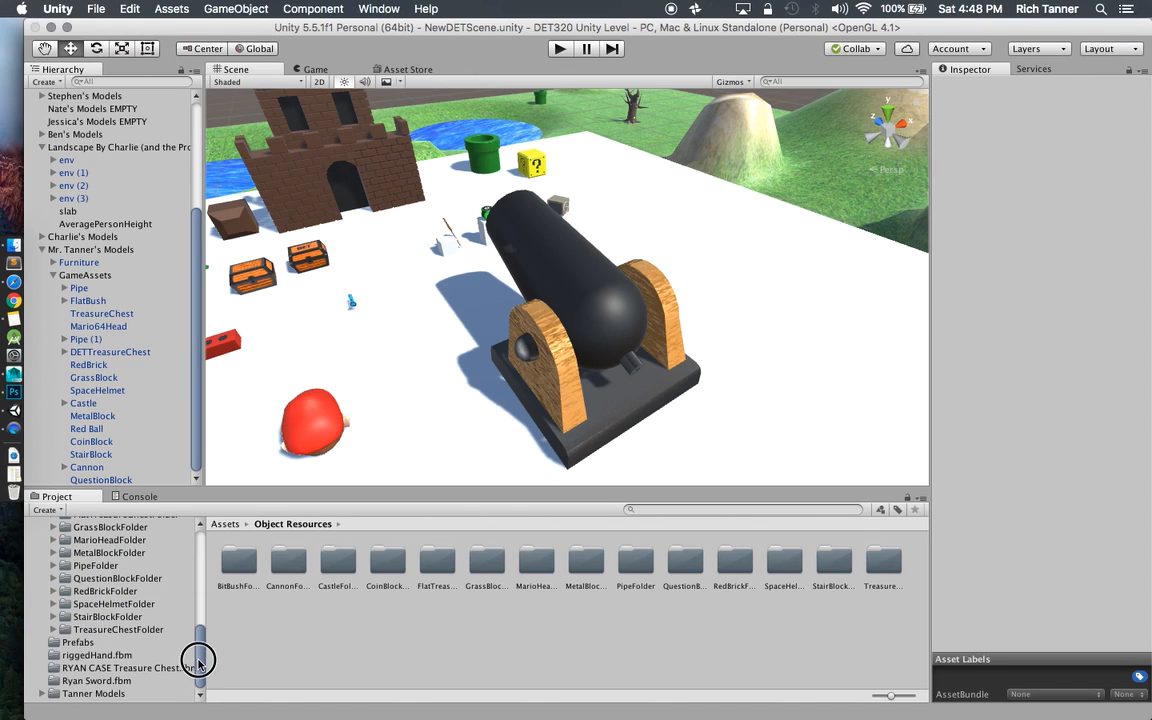
left_click(82, 694)
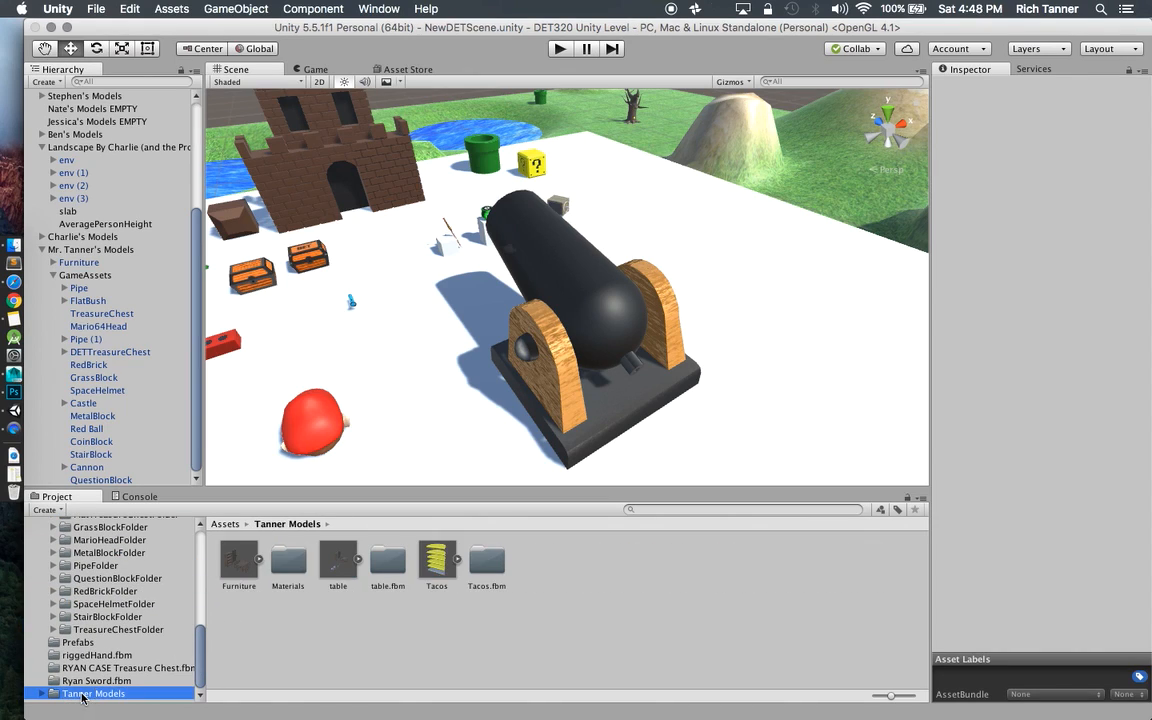
left_click(440, 568)
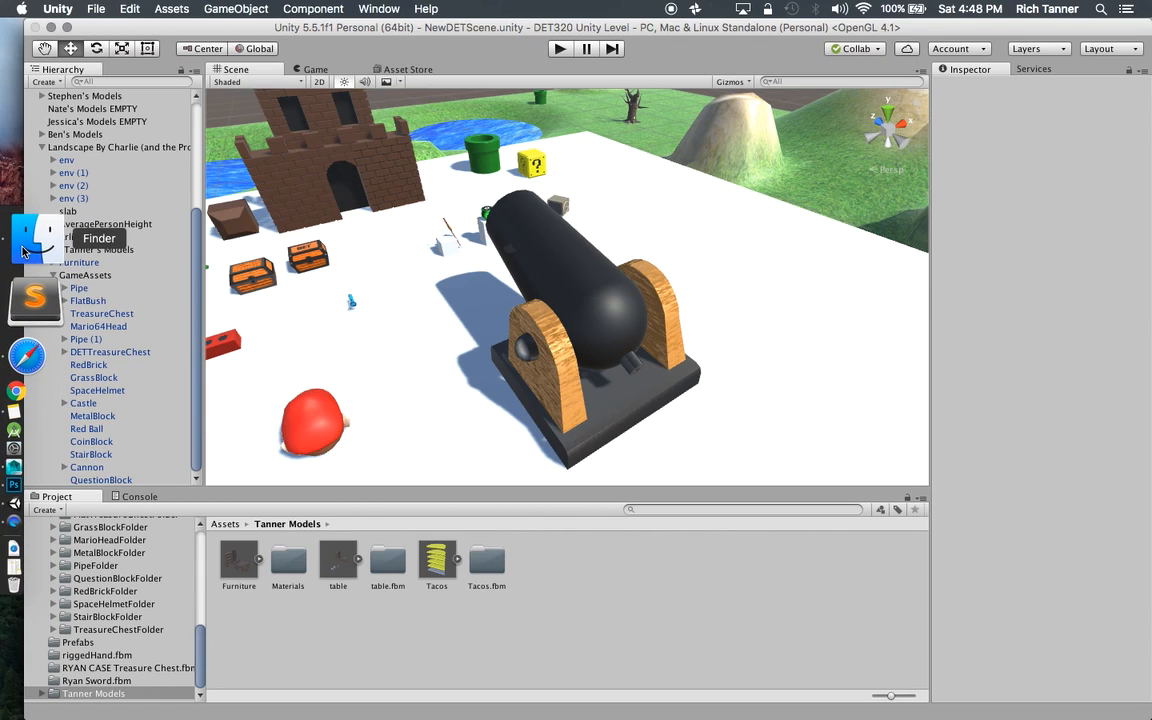
Import TacoNormal.fbx from the assets folder of the Tacos Maya project into the instructor's models folder.
right_click(568, 620)
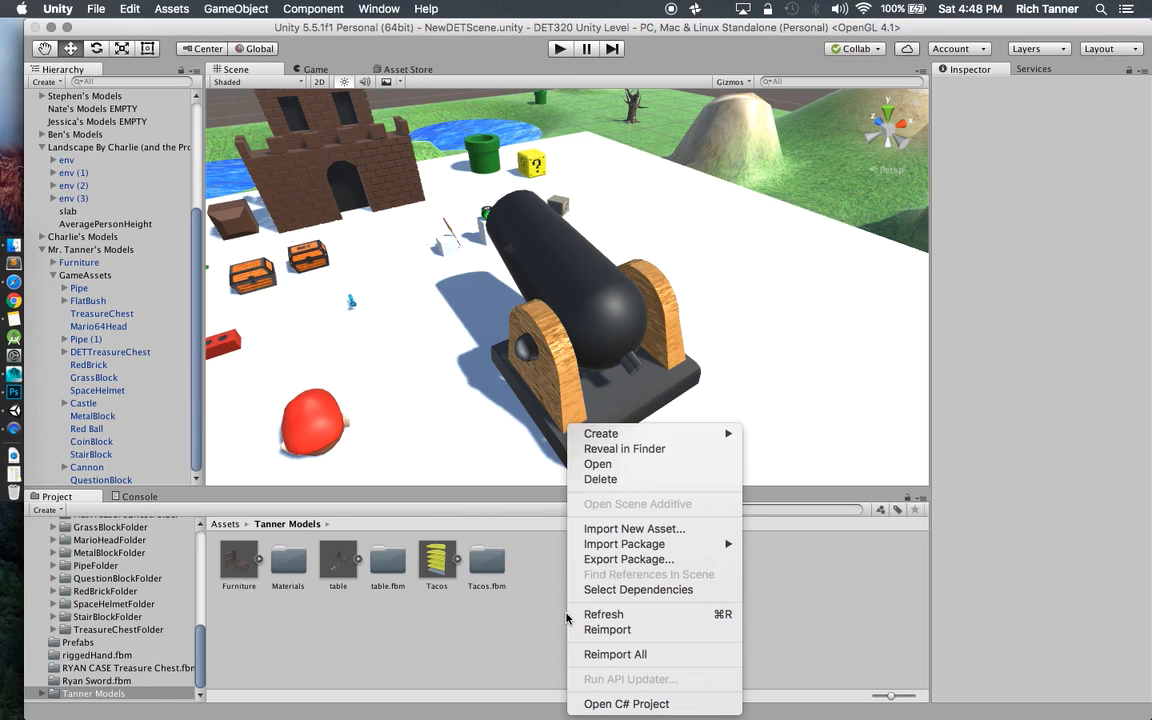
left_click(630, 529)
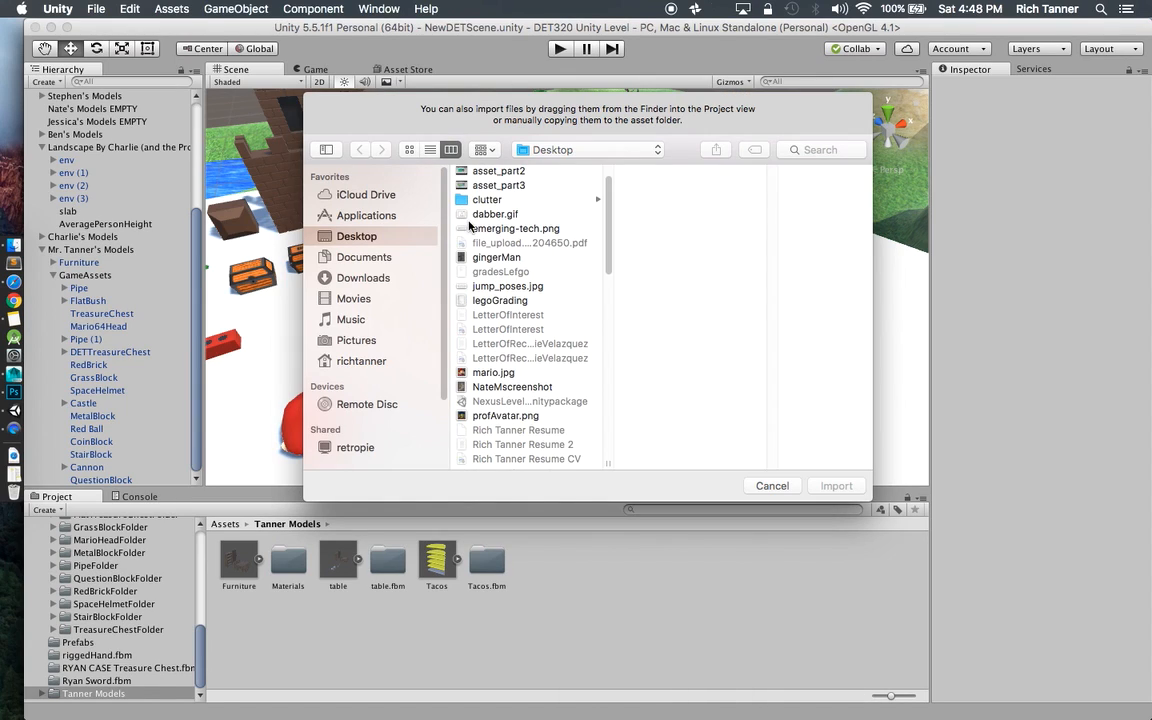
left_click(383, 257)
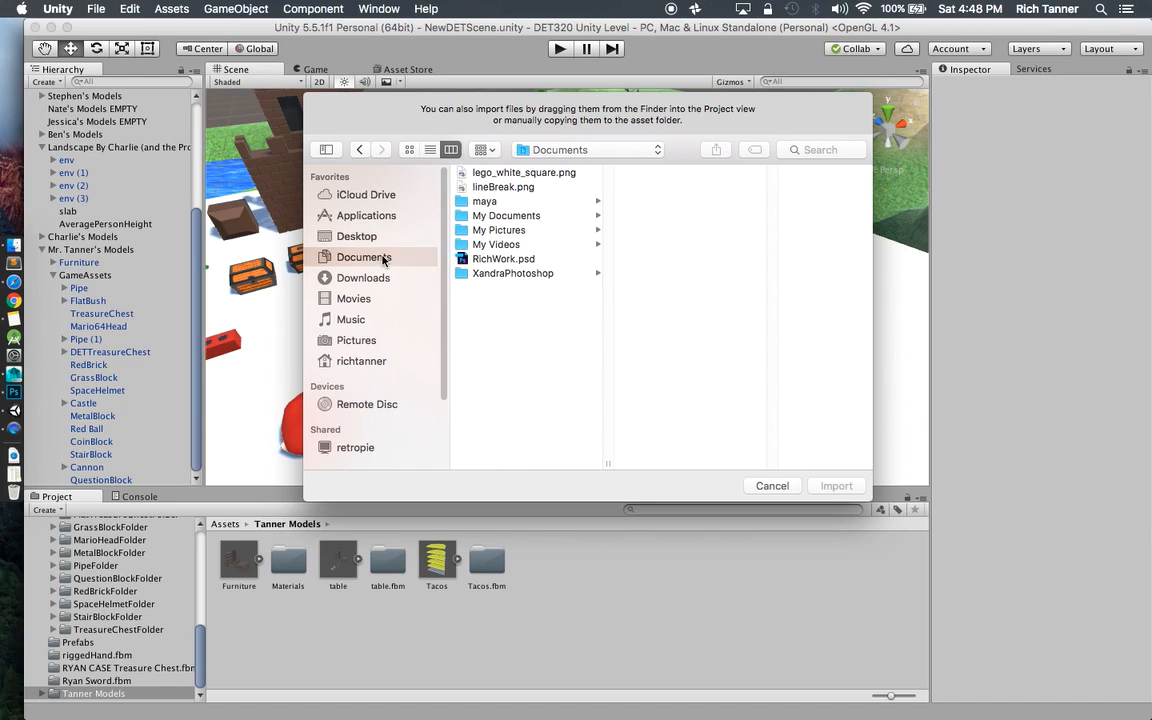
left_click(490, 201)
left_click(652, 173)
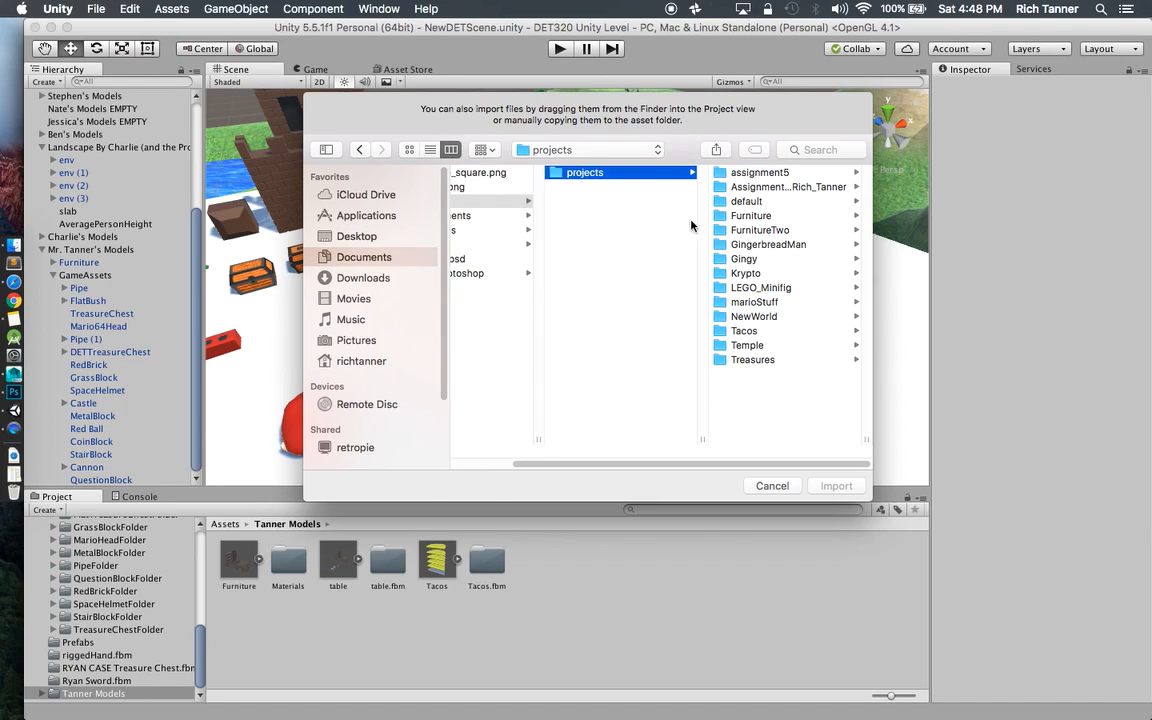
left_click(760, 331)
left_click(782, 171)
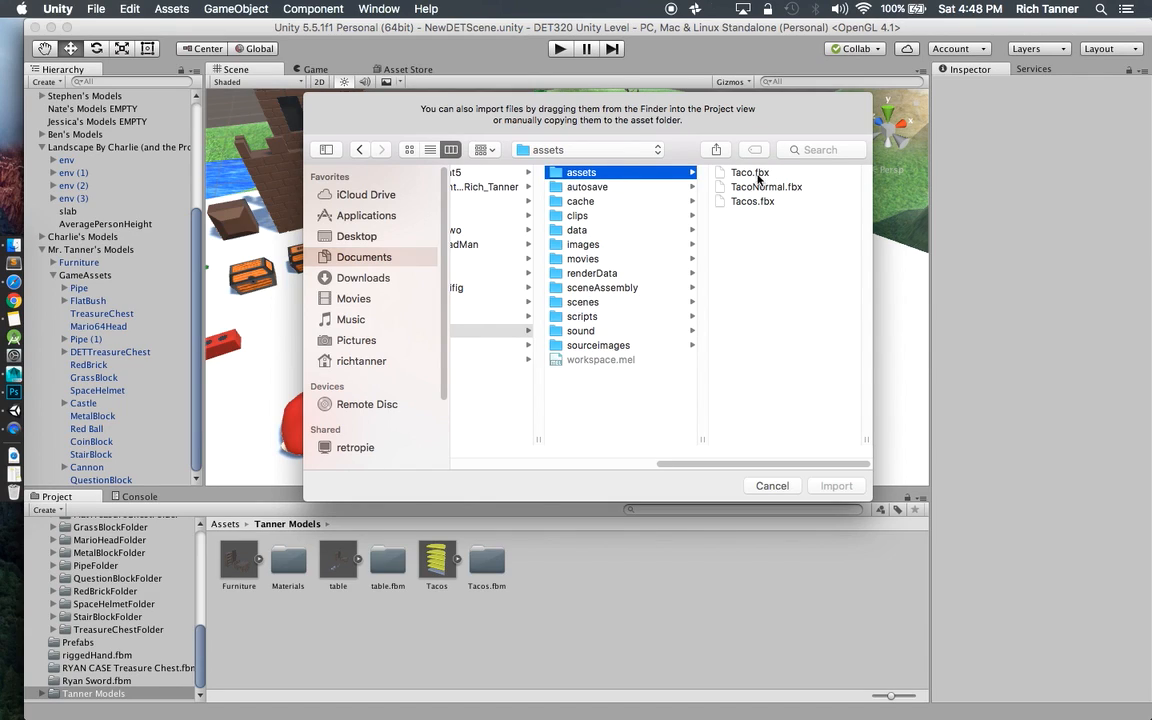
left_click(745, 188)
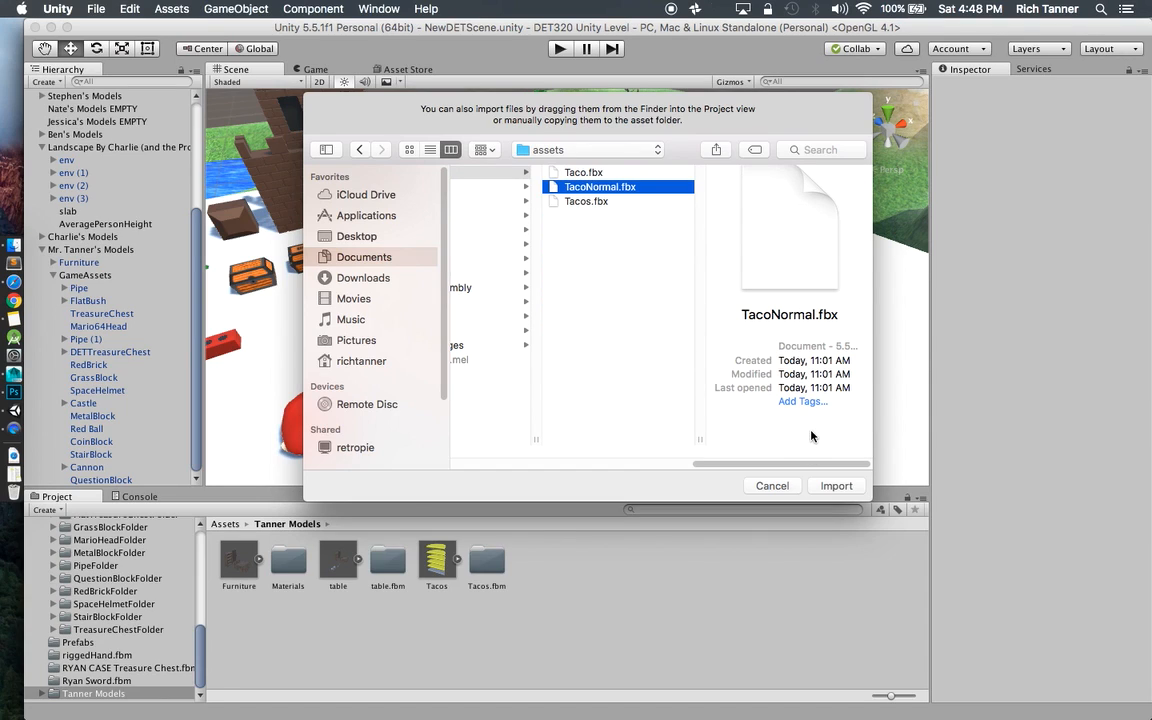
left_click(837, 487)
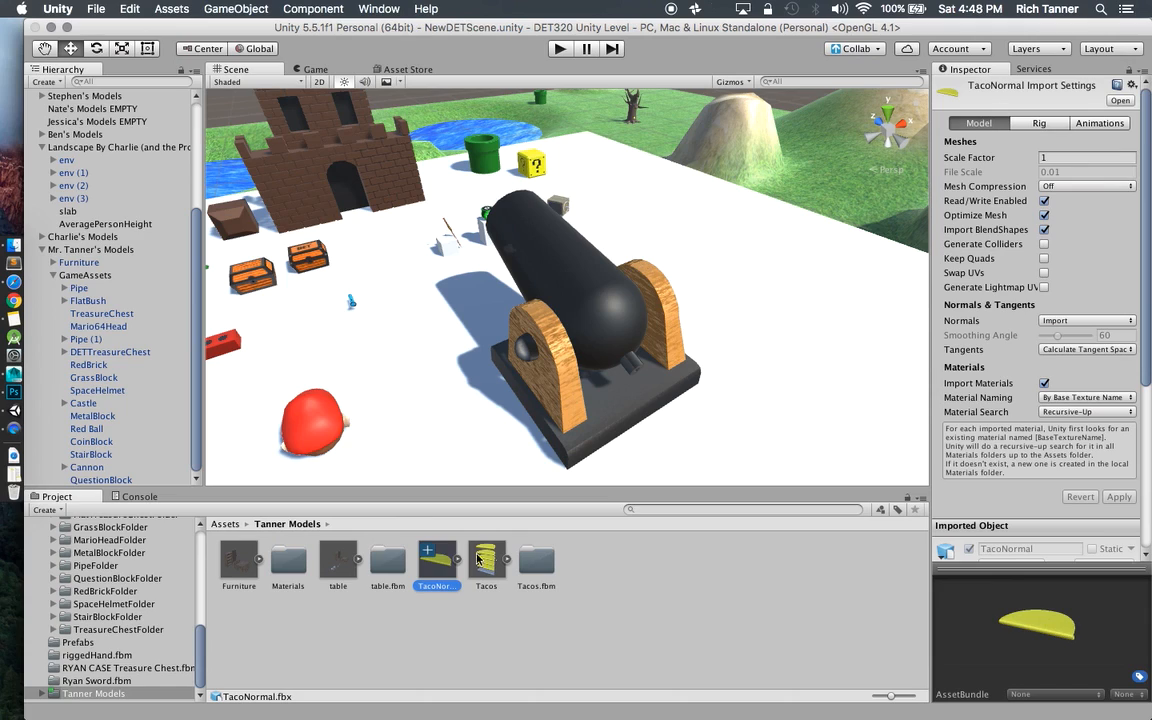
Place the TacoNormal model on the white slab in the scene and frame its filling from the open side.
left_click_drag(436, 568, 729, 247)
key("f")
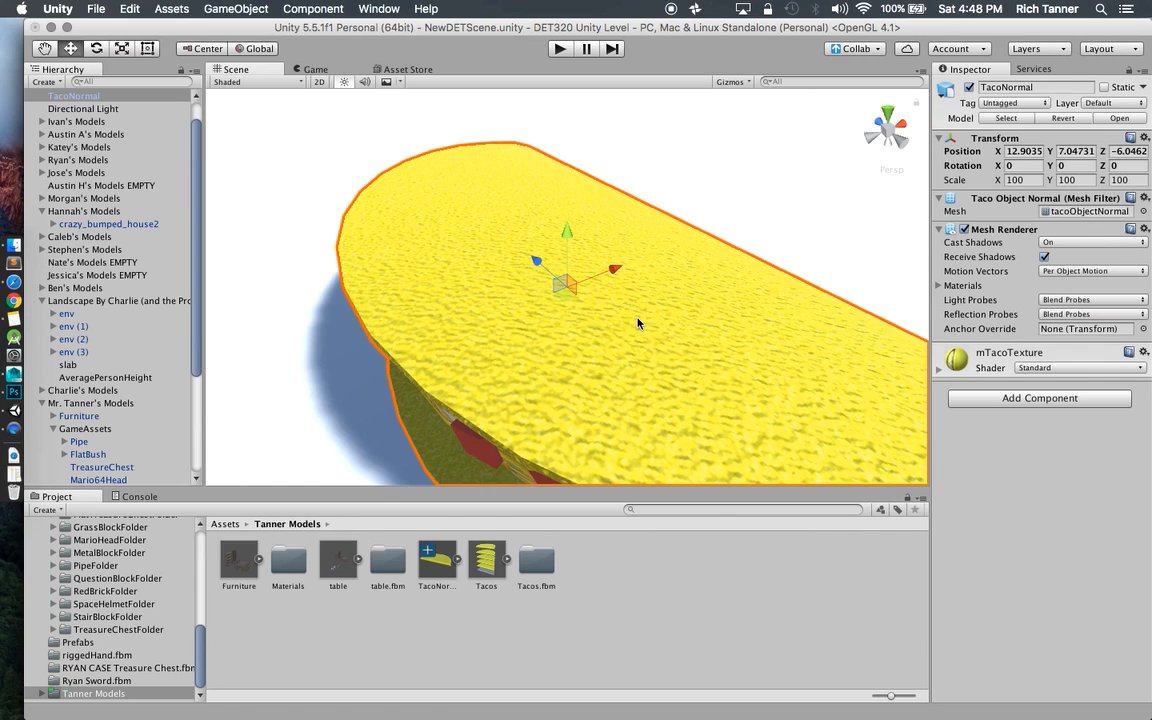
scroll(630, 328, "down", 5)
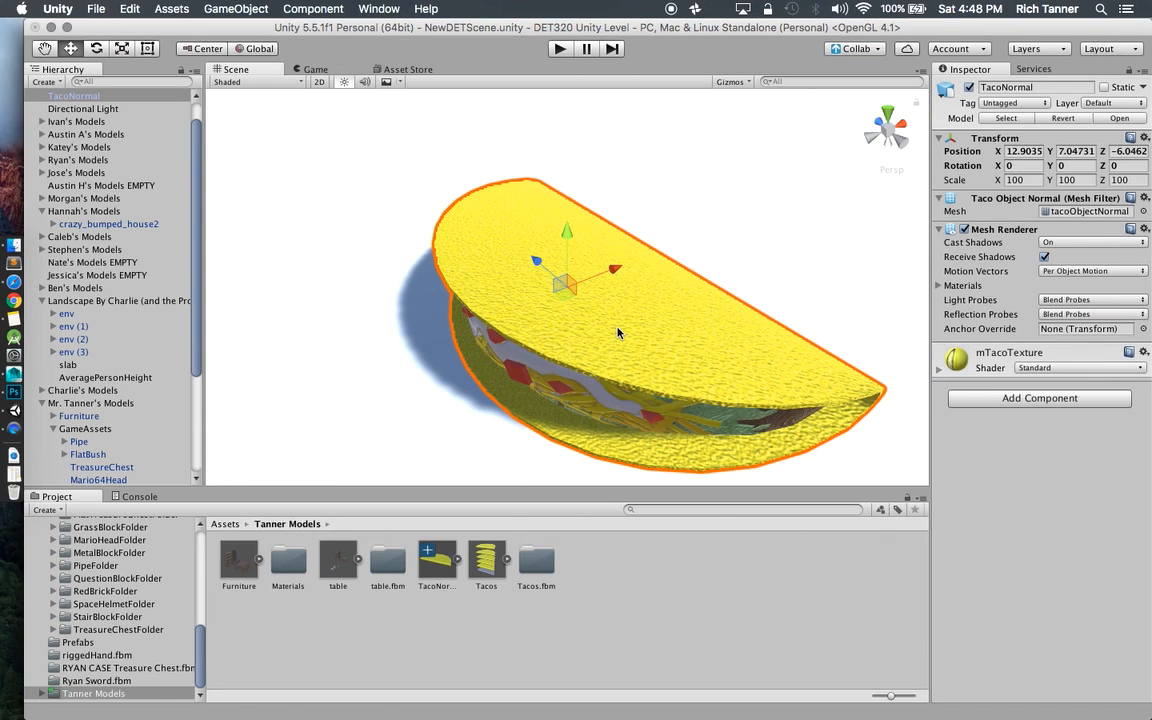
left_click_drag(617, 333, 798, 318, "alt")
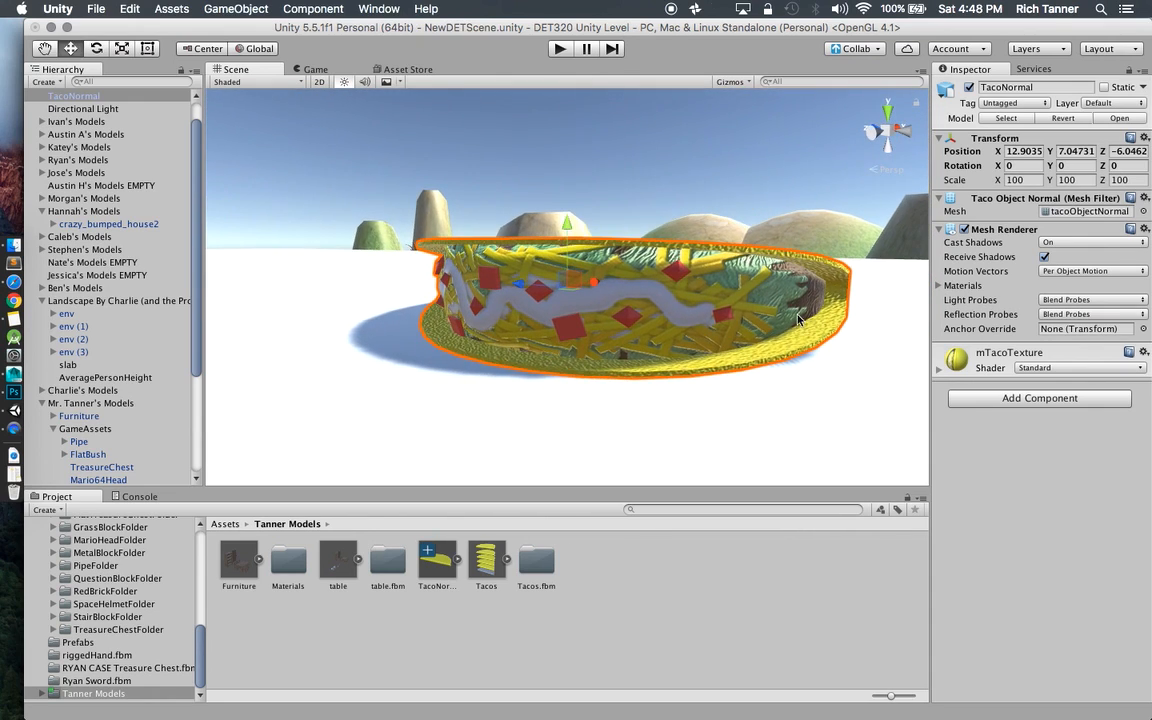
Expand the mTacoTexture material's settings, inspect the taco's normal-mapped filling up close, and check the Tacos and TacoNormal assets.
left_click(939, 369)
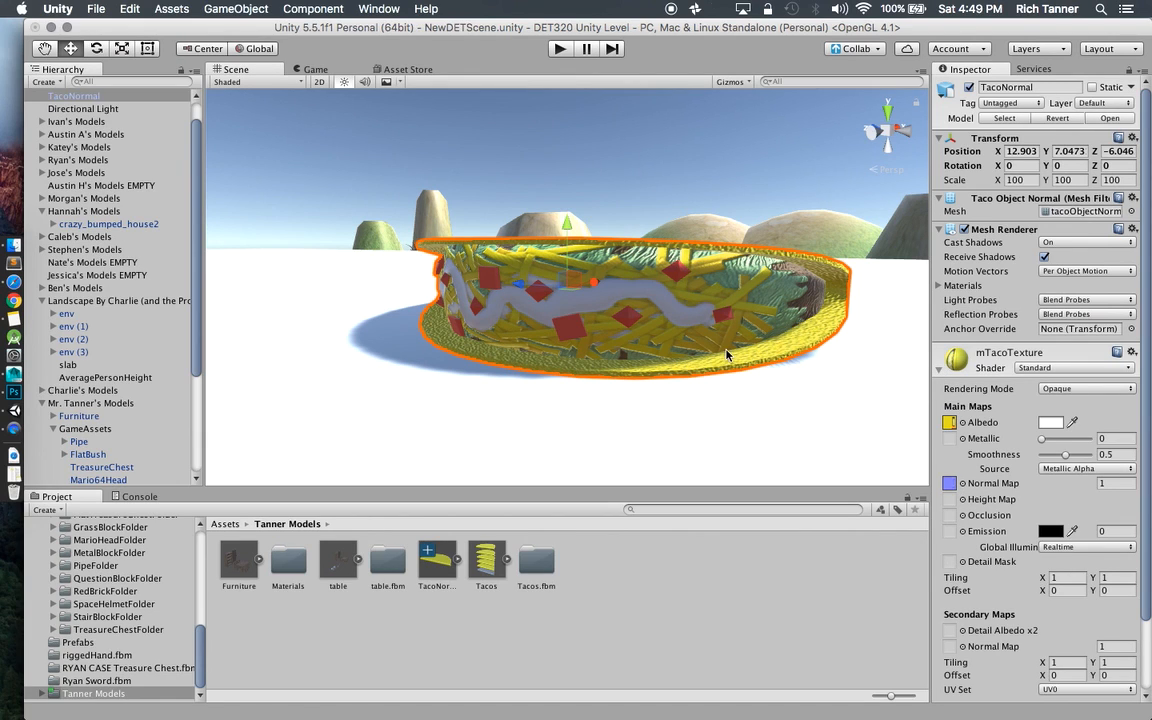
scroll(727, 355, "up", 5)
scroll(727, 355, "down", 4)
mouse_move(746, 342)
left_mouse_down("alt")
mouse_move(458, 314)
mouse_move(441, 268)
mouse_move(612, 291)
mouse_move(663, 337)
mouse_move(783, 353)
mouse_move(782, 428)
mouse_move(806, 375)
mouse_move(748, 343)
left_mouse_up("alt")
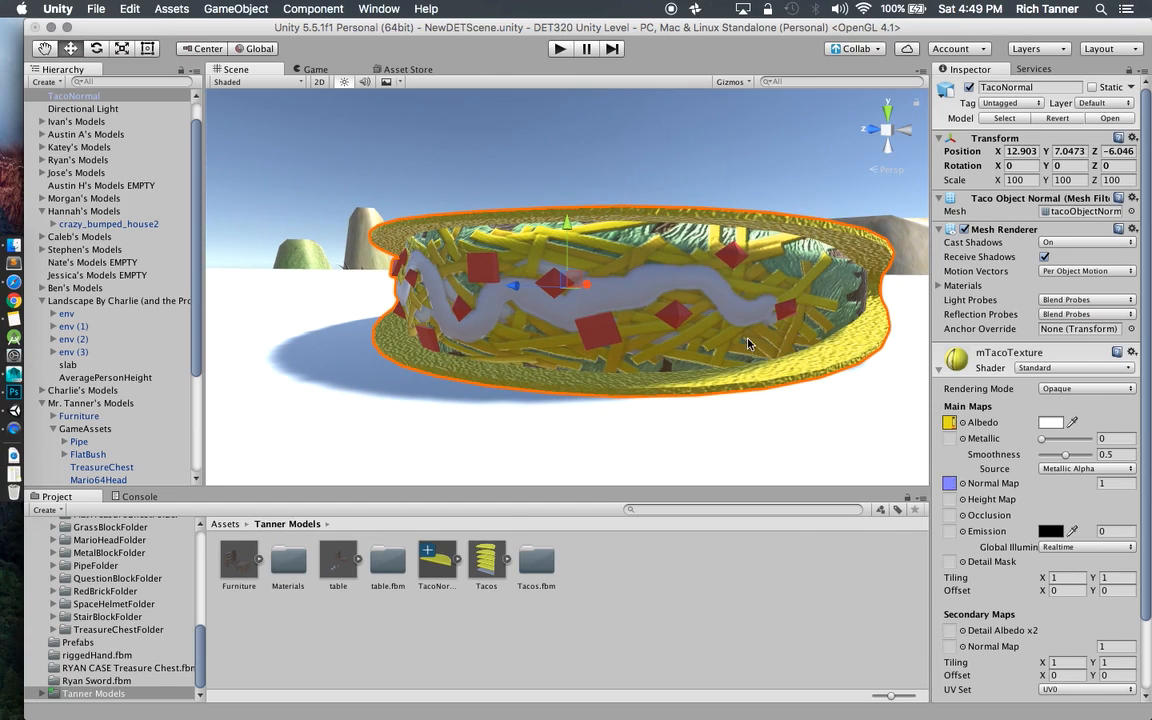
left_click(476, 566)
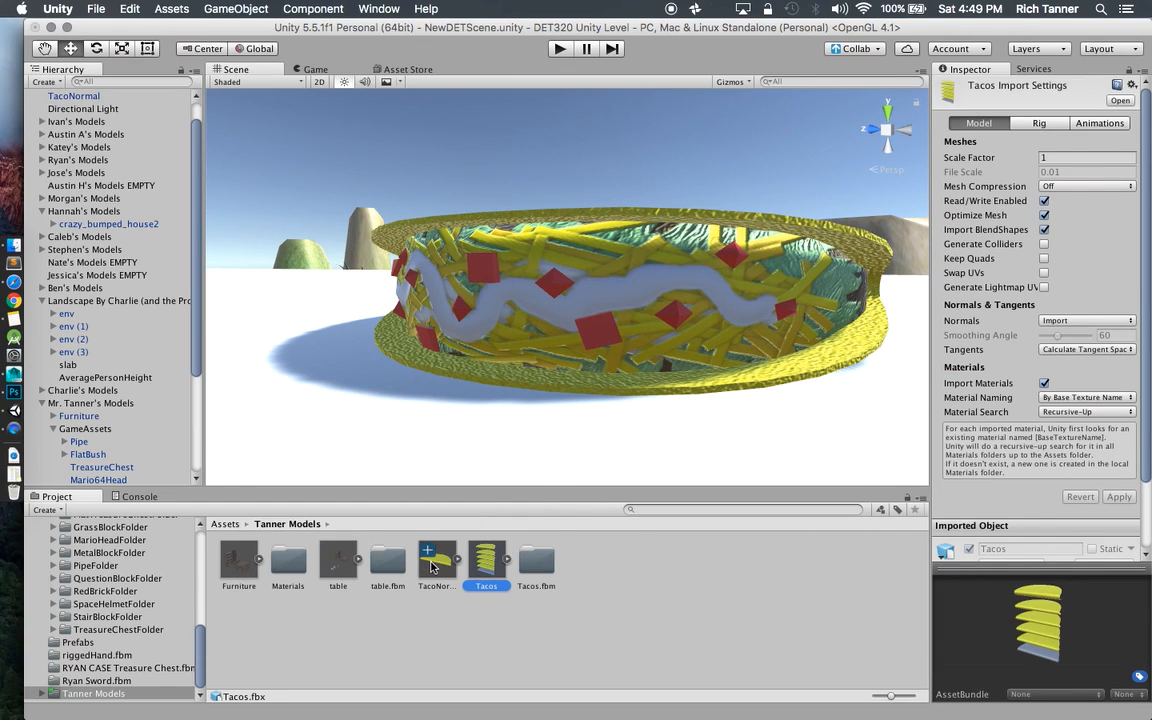
left_click(448, 563)
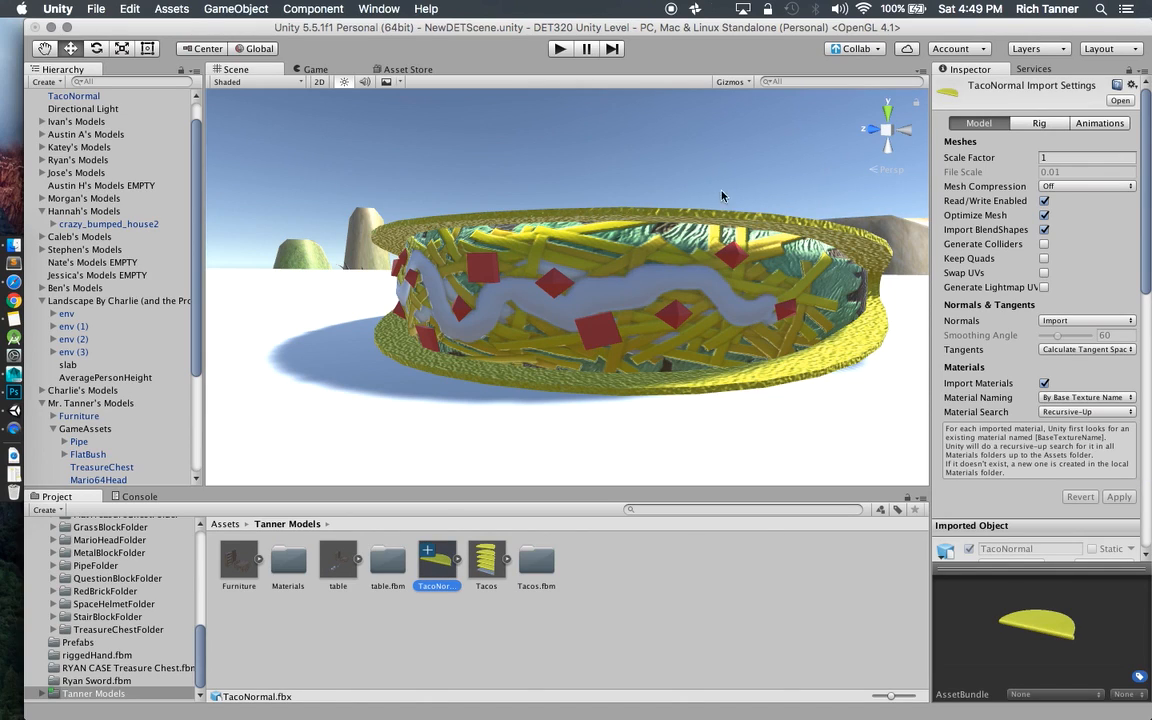
Set the Normal Map of the placed taco's mTacoTexture material to None.
left_click(590, 306)
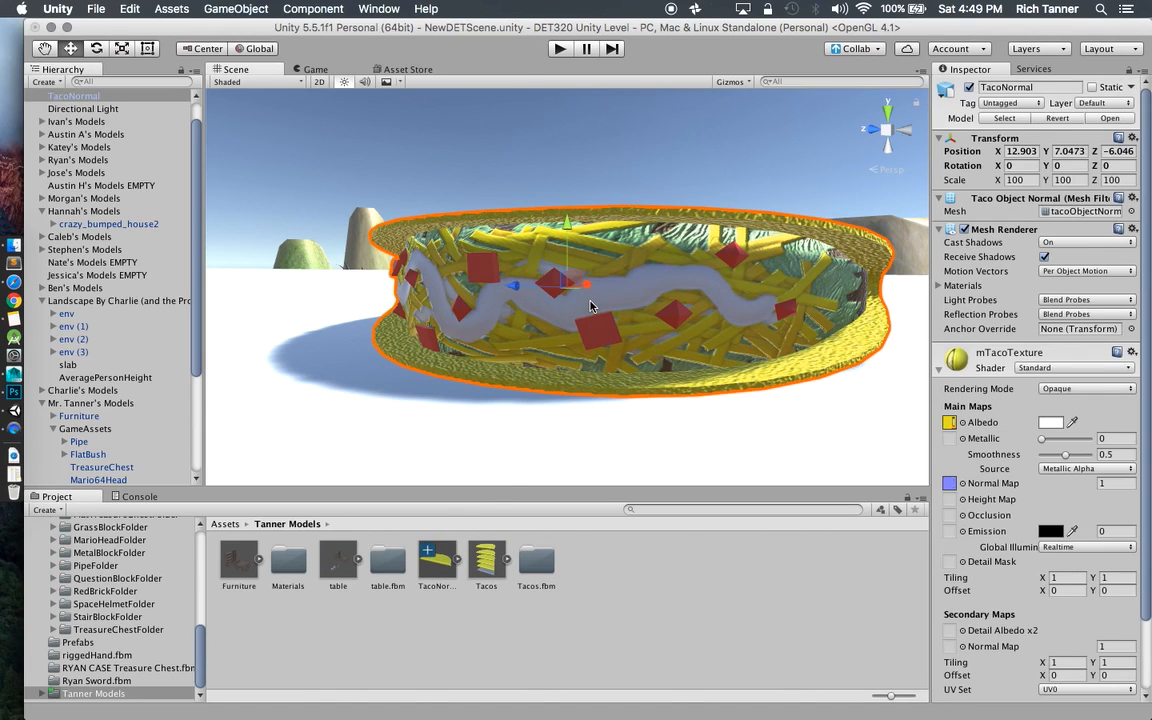
left_click(963, 484)
left_click_drag(175, 160, 167, 57)
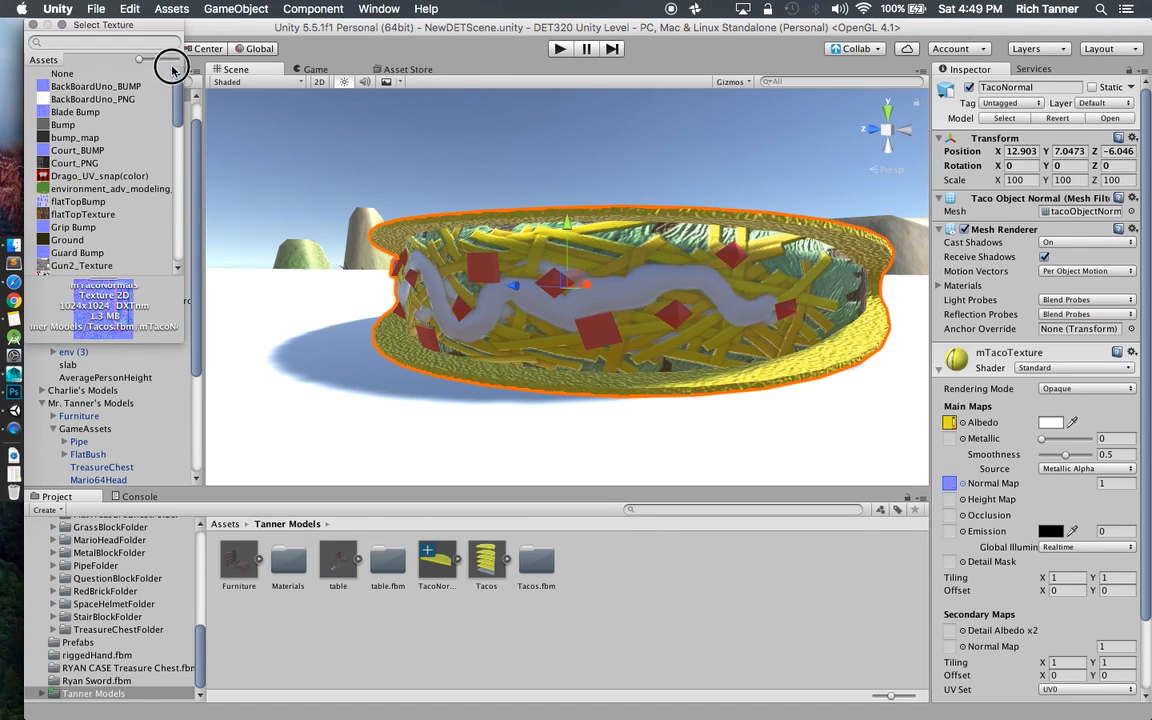
left_click(60, 73)
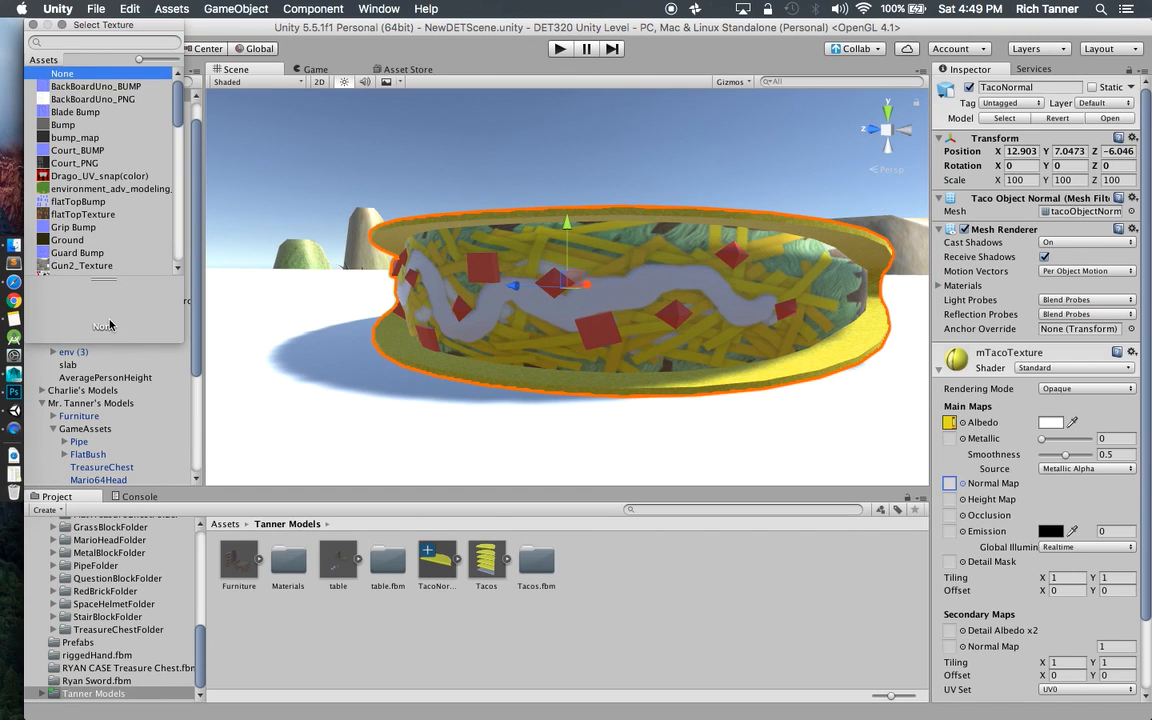
left_click(33, 24)
Raise the taco above the slab to a Y position of about 7.34 and view its filling without the normal map.
left_click(517, 159)
left_click_drag(668, 211, 549, 203)
scroll(675, 288, "up", 10)
scroll(675, 288, "down", 10)
left_click_drag(675, 288, 753, 303)
left_click(548, 270)
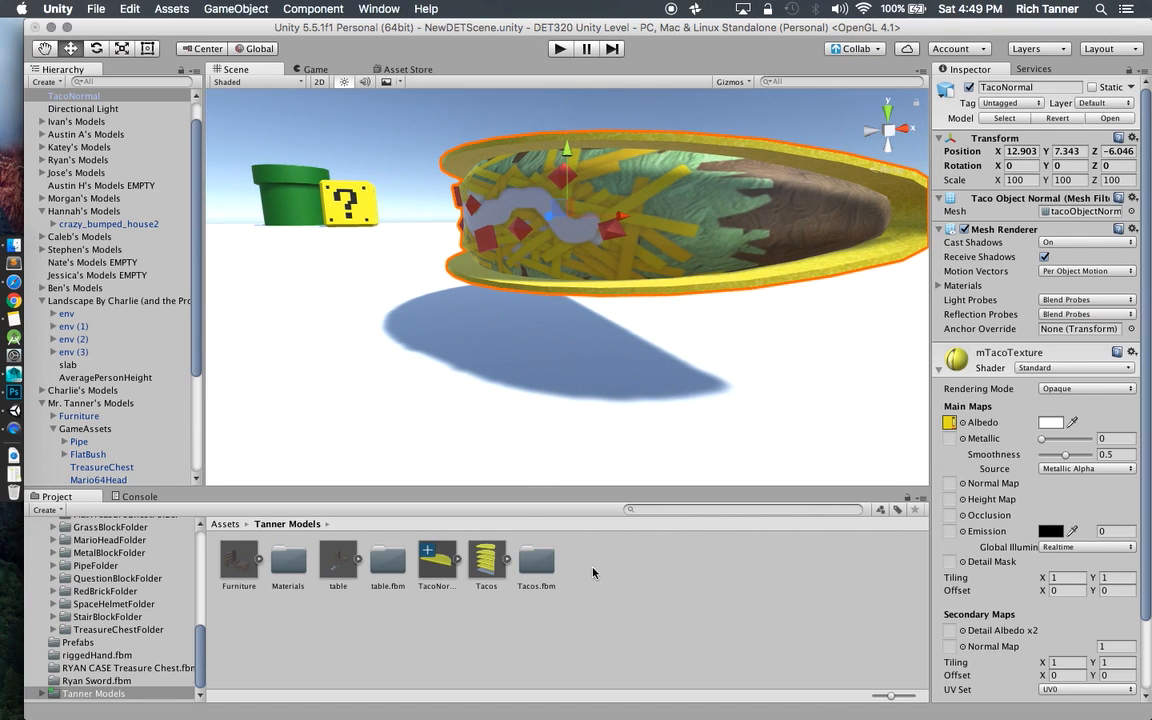
Assign the mTacoNormals texture from the Tacos.fbm folder as the Normal Map of the taco's mTacoTexture material.
left_click(524, 574)
left_click(508, 561)
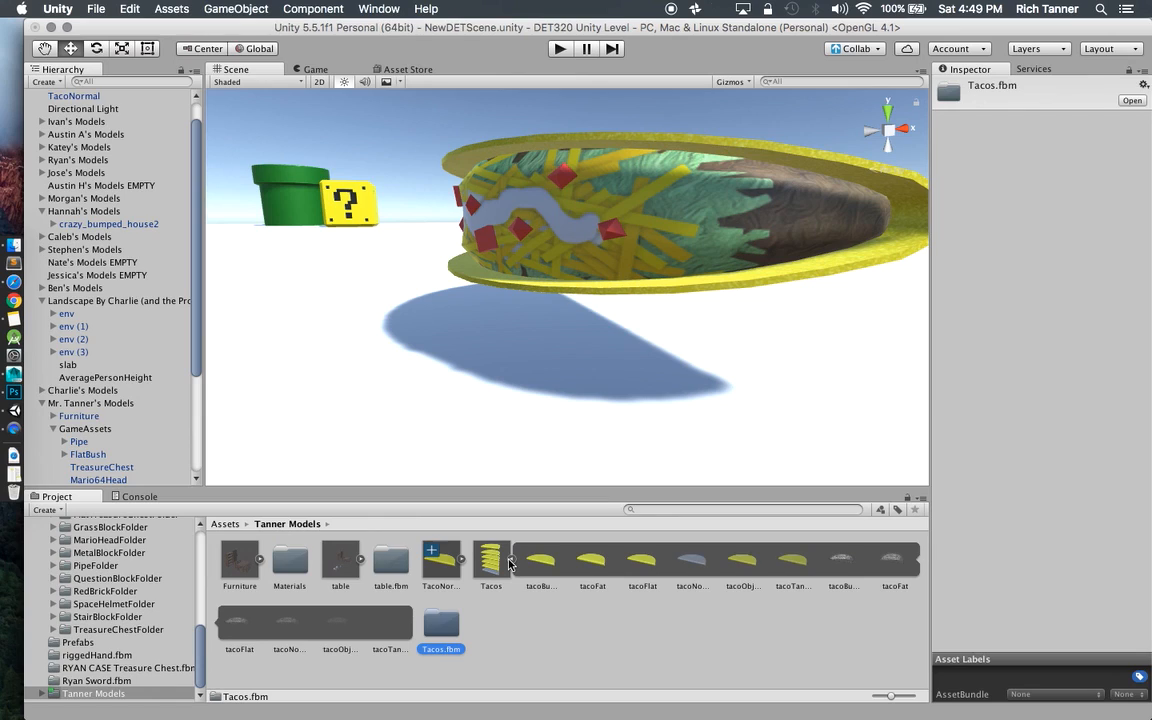
double_click(448, 624)
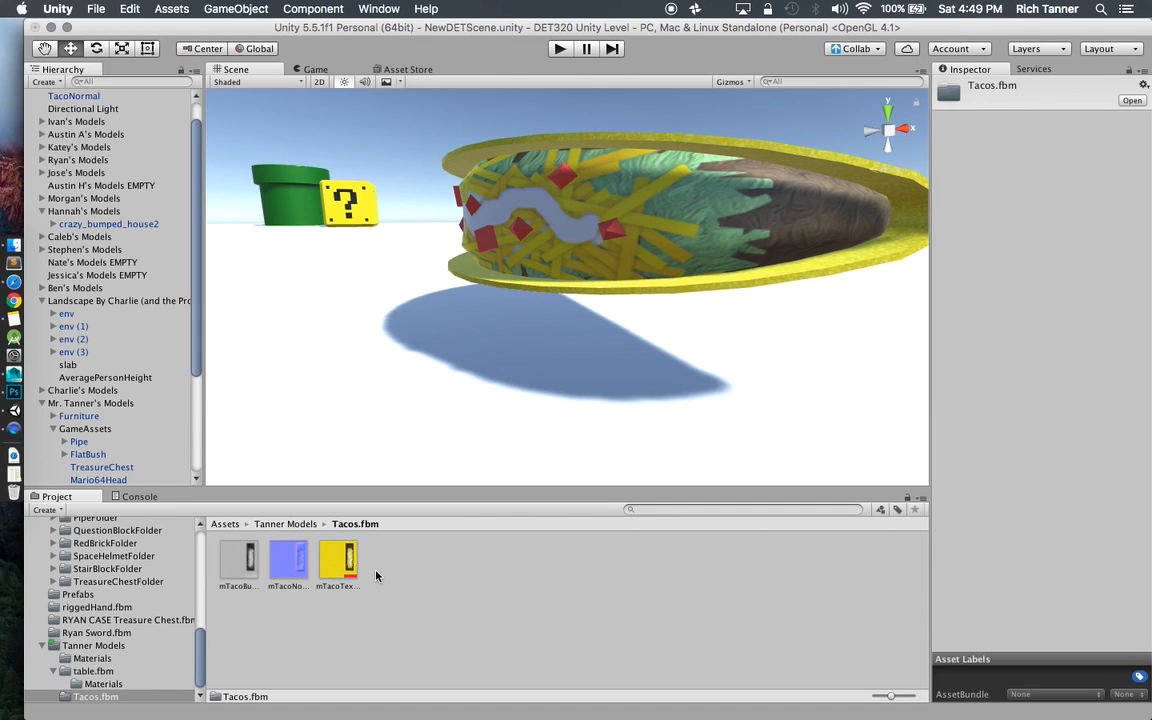
left_click(579, 162)
left_click_drag(305, 562, 952, 486)
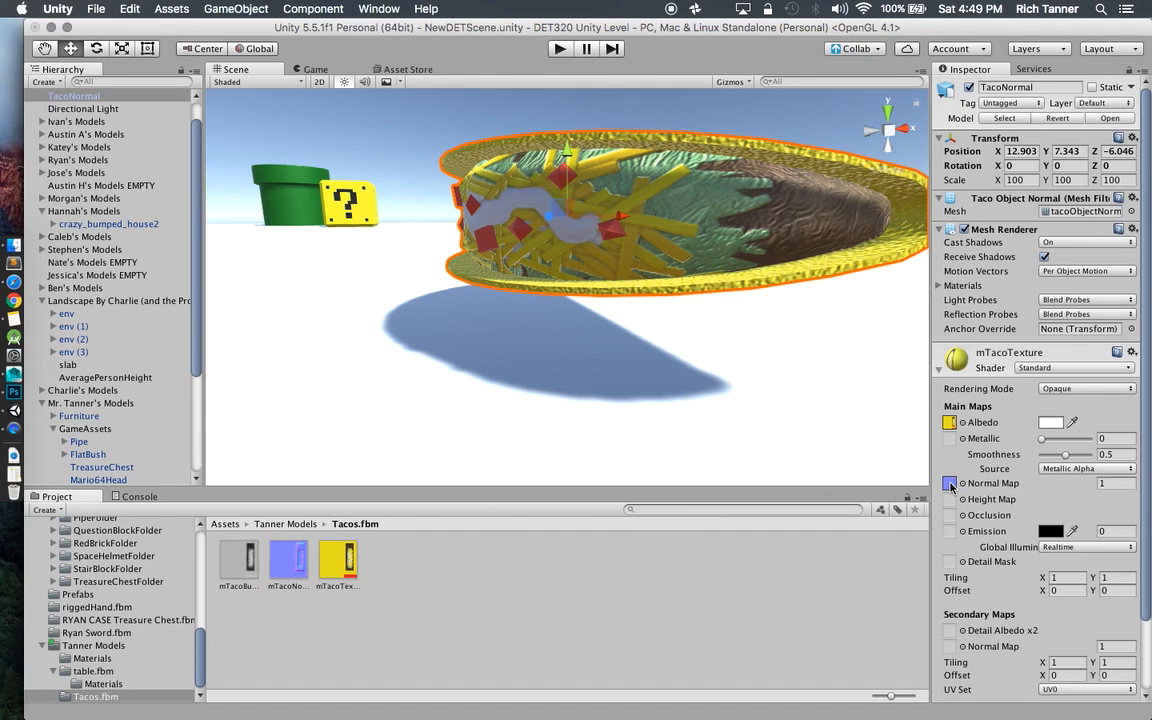
Examine the normal-mapped relief on the taco's shell and filling from several sides and distances.
left_click_drag(766, 202, 697, 210)
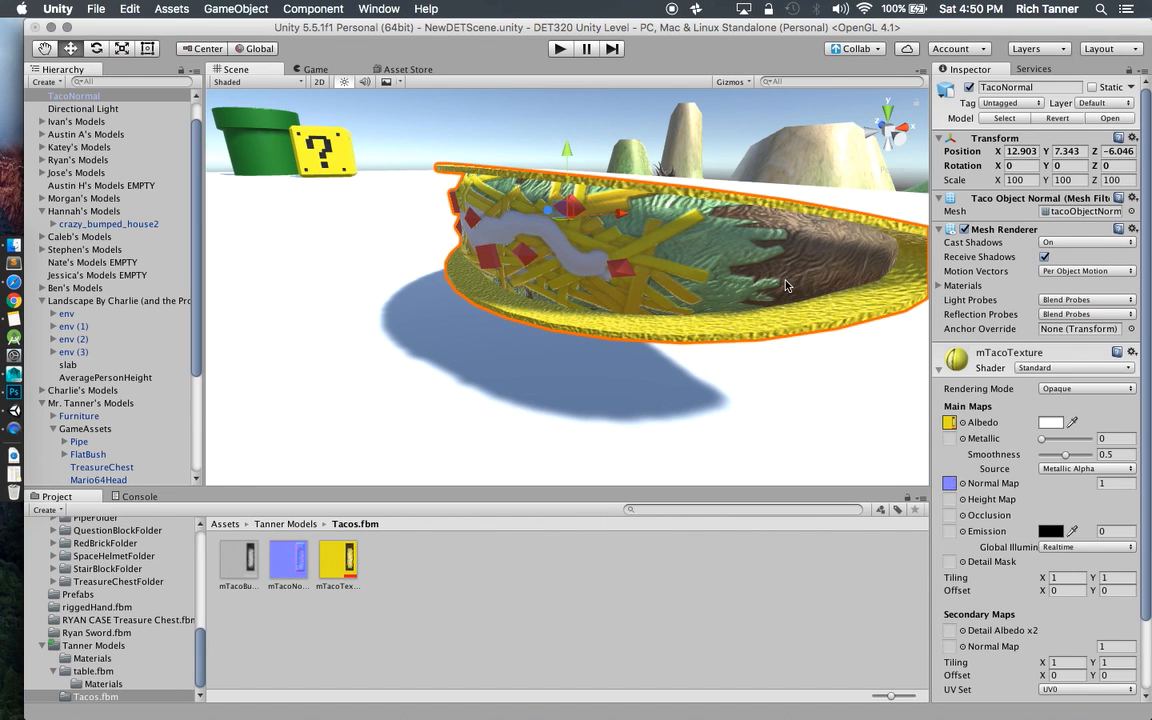
left_click_drag(719, 242, 810, 294, "alt")
scroll(699, 237, "up", 10)
scroll(702, 246, "down", 10)
left_click_drag(705, 253, 573, 296, "alt")
left_click_drag(685, 278, 347, 204, "alt")
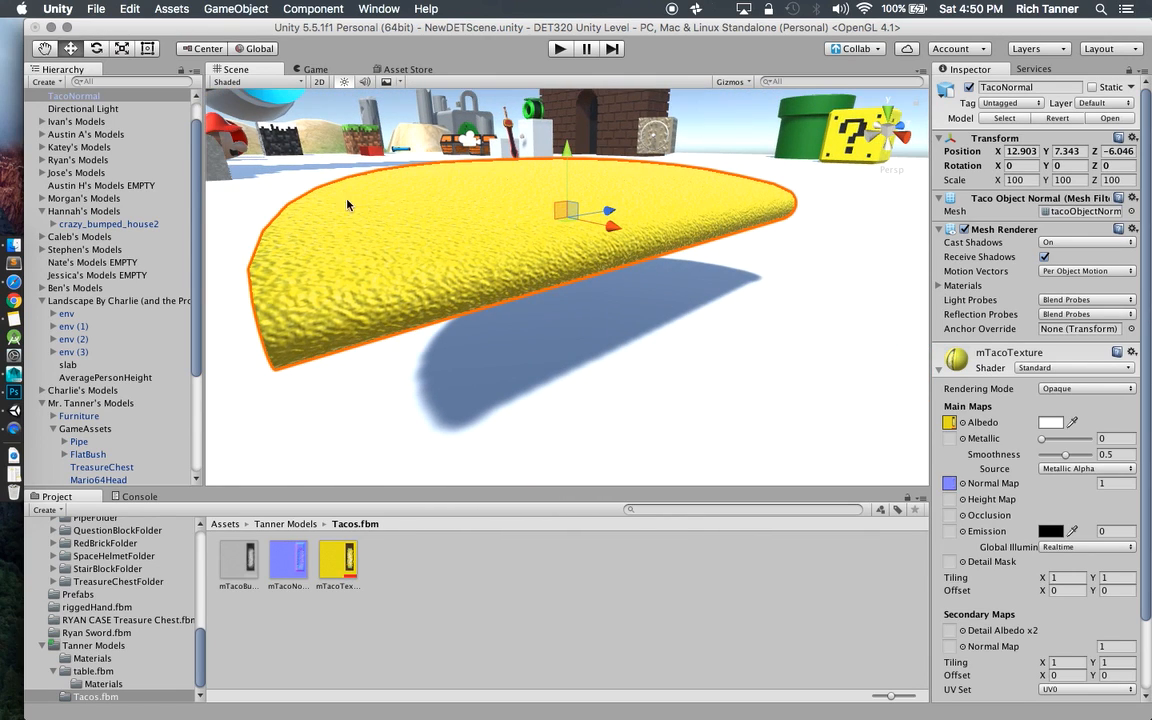
left_click_drag(483, 301, 800, 213, "alt")
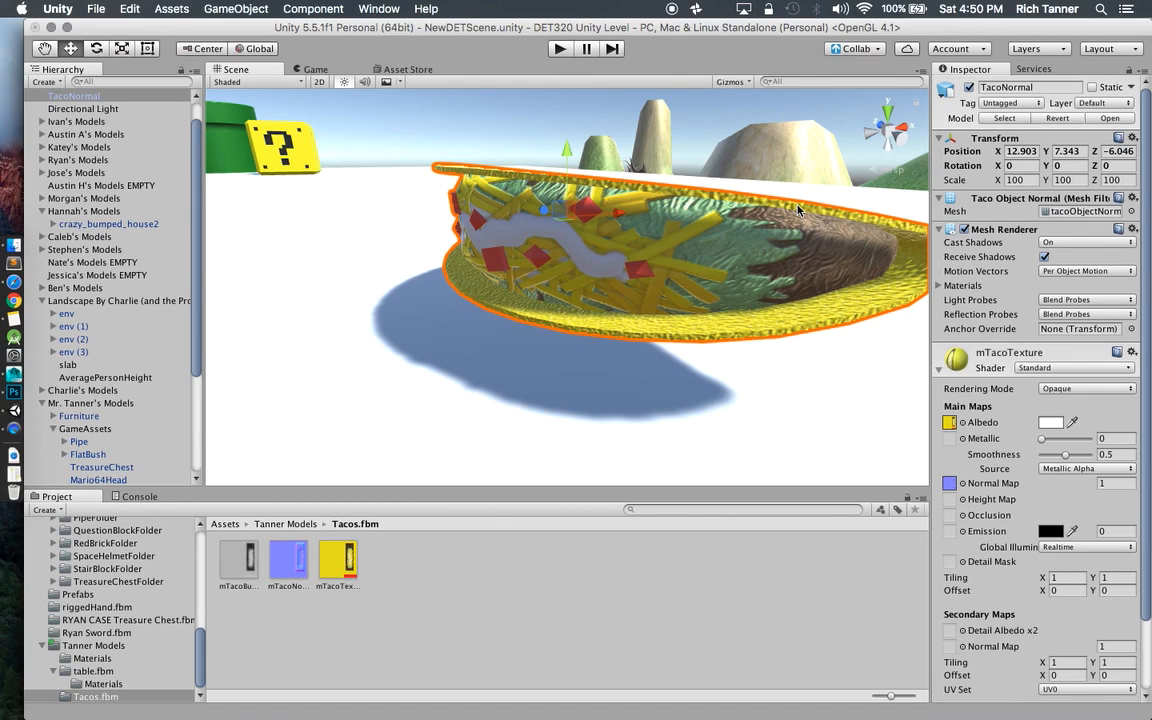
left_click_drag(815, 197, 761, 165)
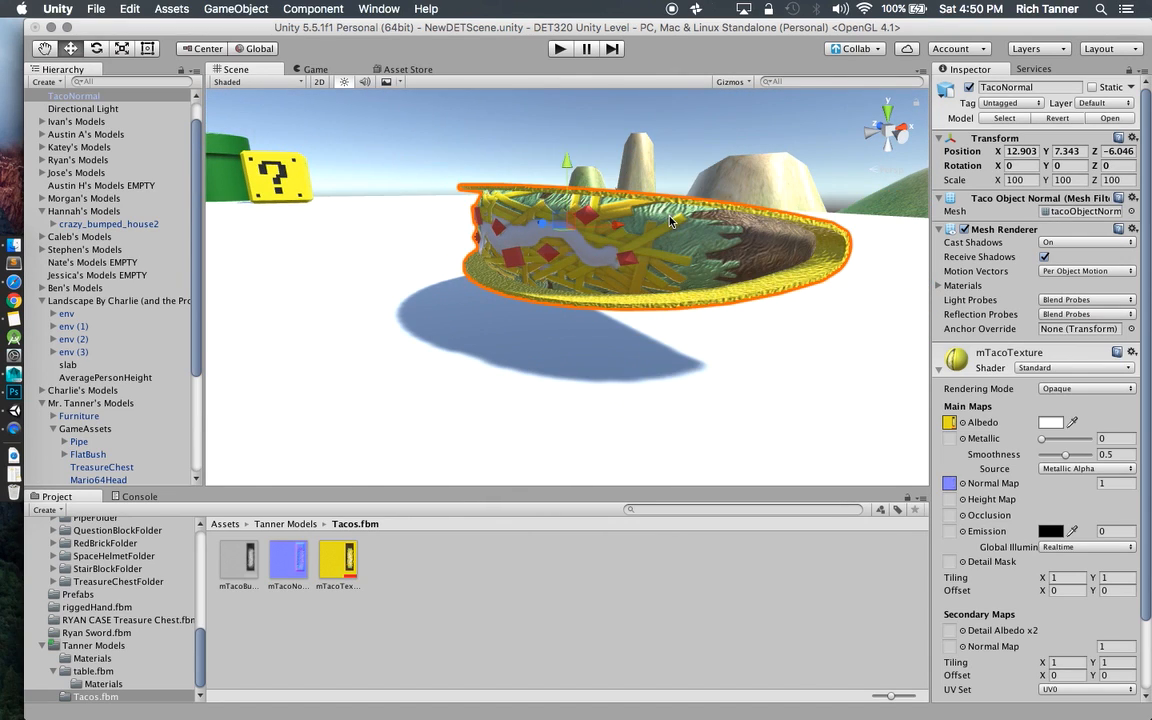
left_click_drag(658, 231, 564, 246)
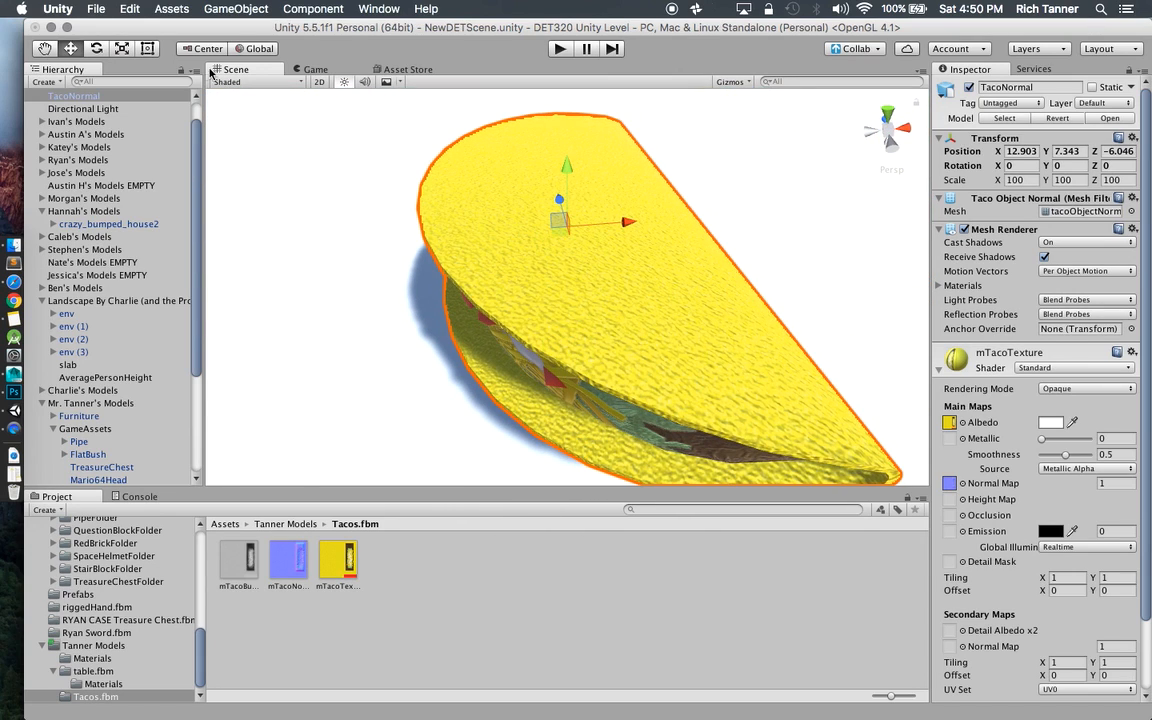
Rotate the taco to about -90 degrees around Z so it stands upright, and deselect it to view the lit relief.
left_click(103, 51)
left_click_drag(530, 183, 711, 91)
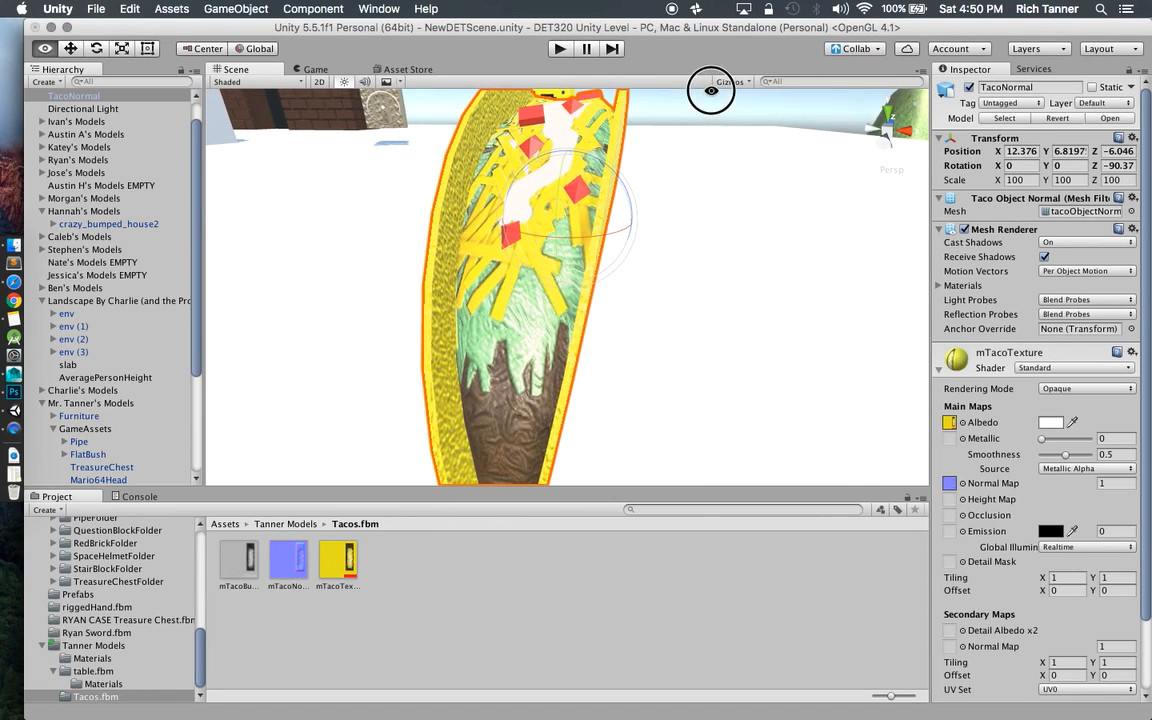
left_click(527, 399)
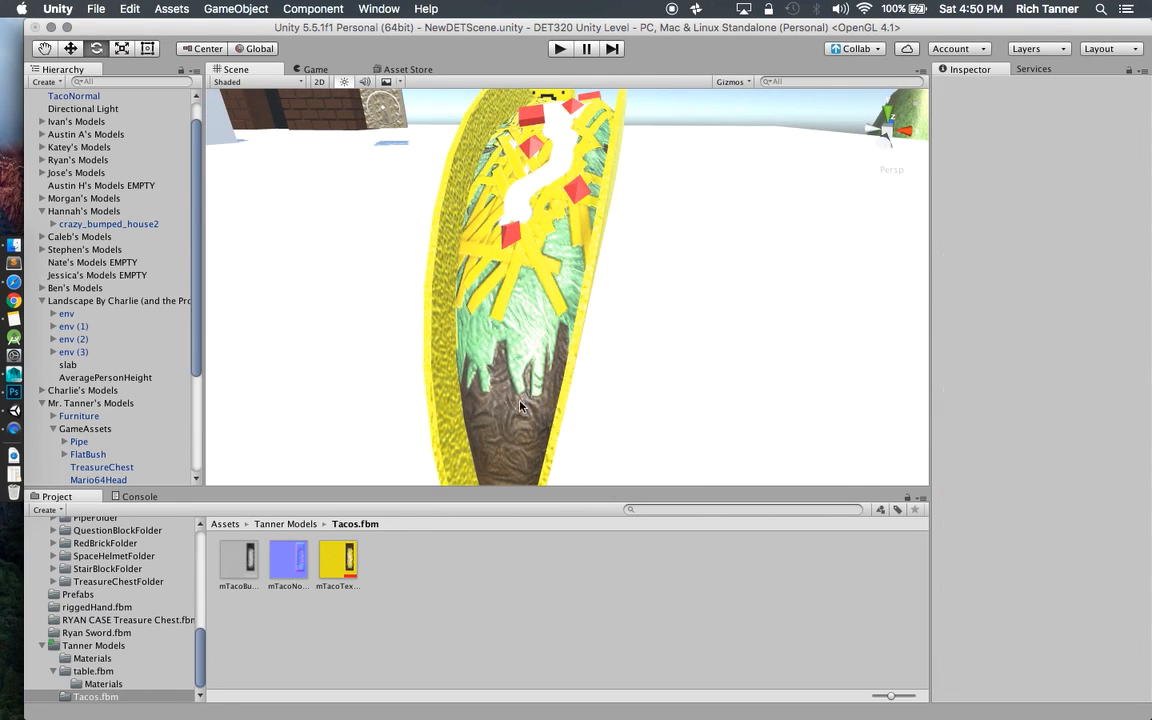
left_click_drag(594, 405, 549, 385, "alt")
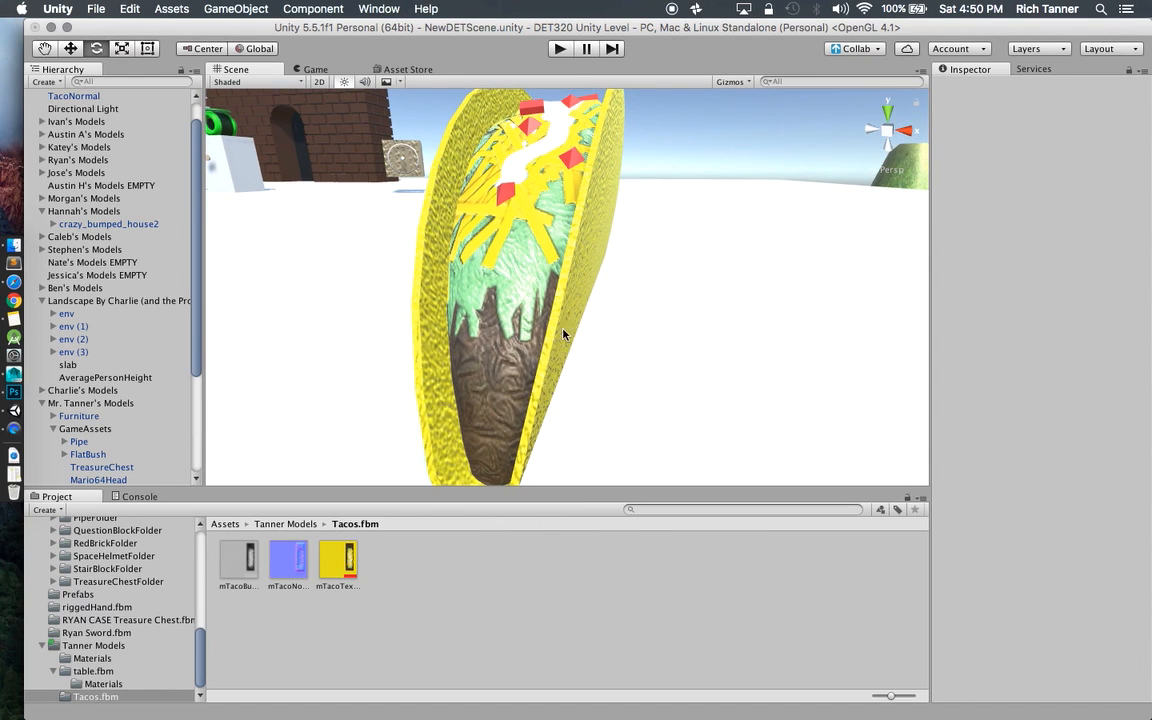
left_click_drag(607, 316, 602, 230, "alt")
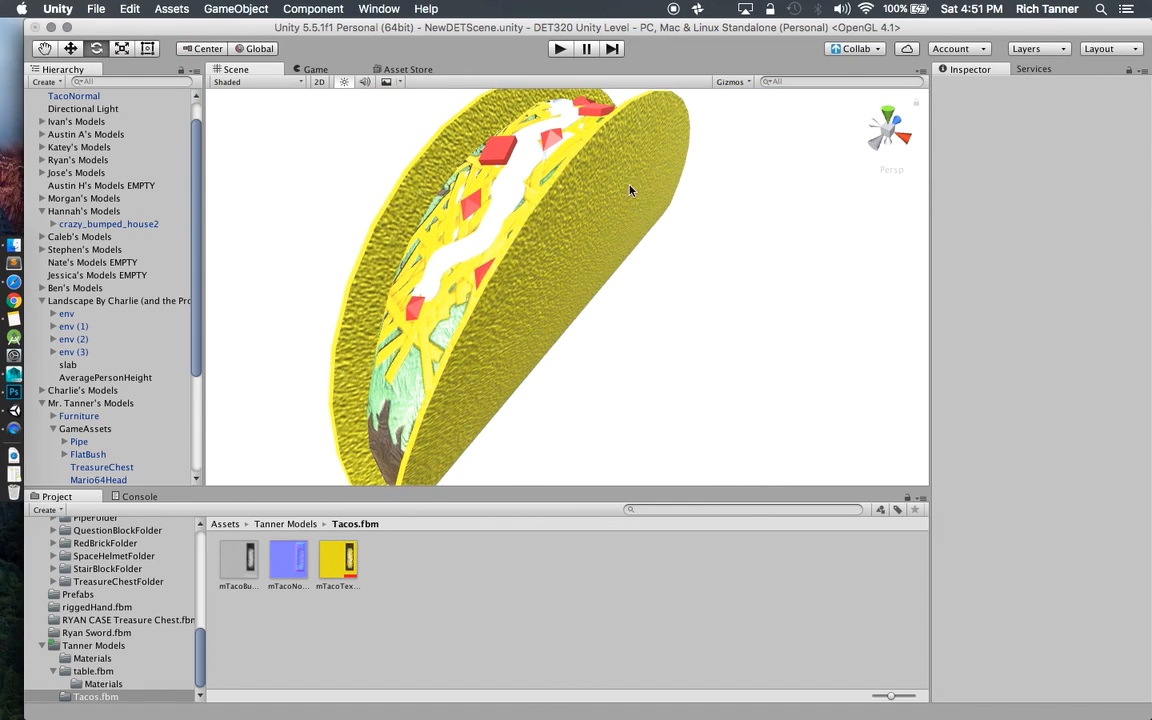